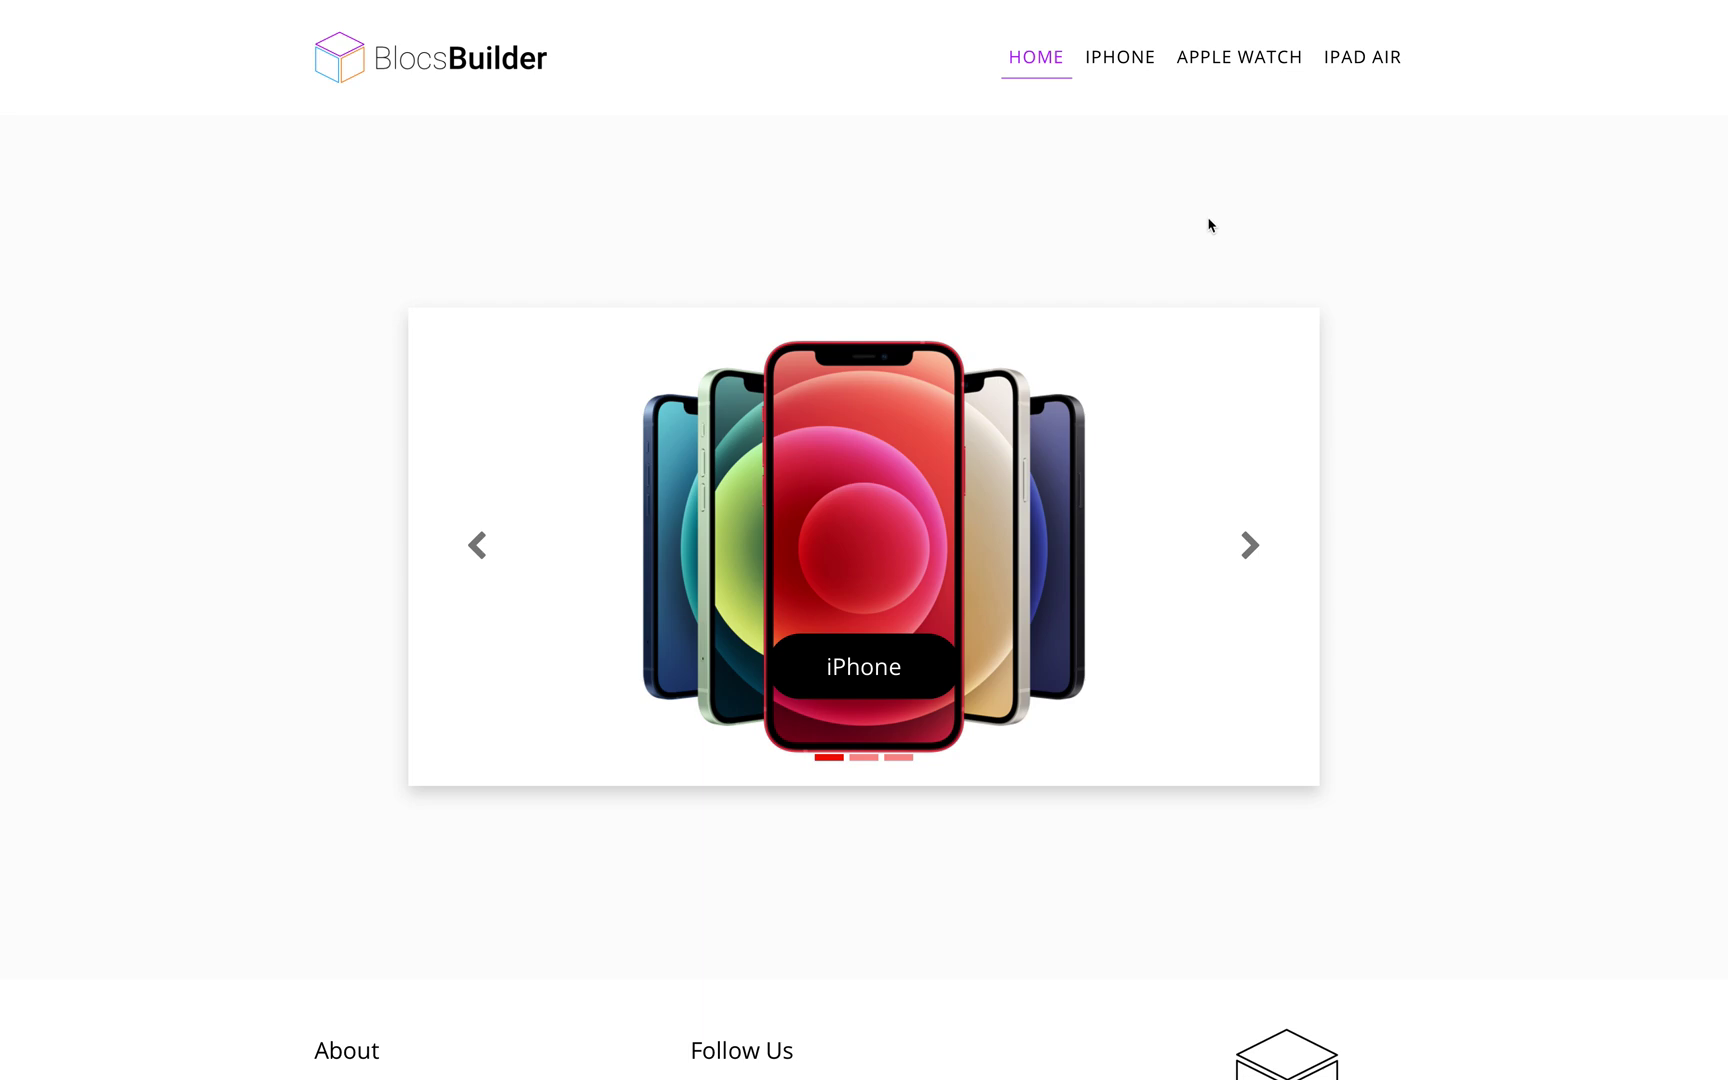
Scroll through the iPad Air page to view its product banner and Lorem ipsum description
{"action": "scroll", "coordinate": [495, 314], "scroll_direction": "down", "scroll_amount": 4}
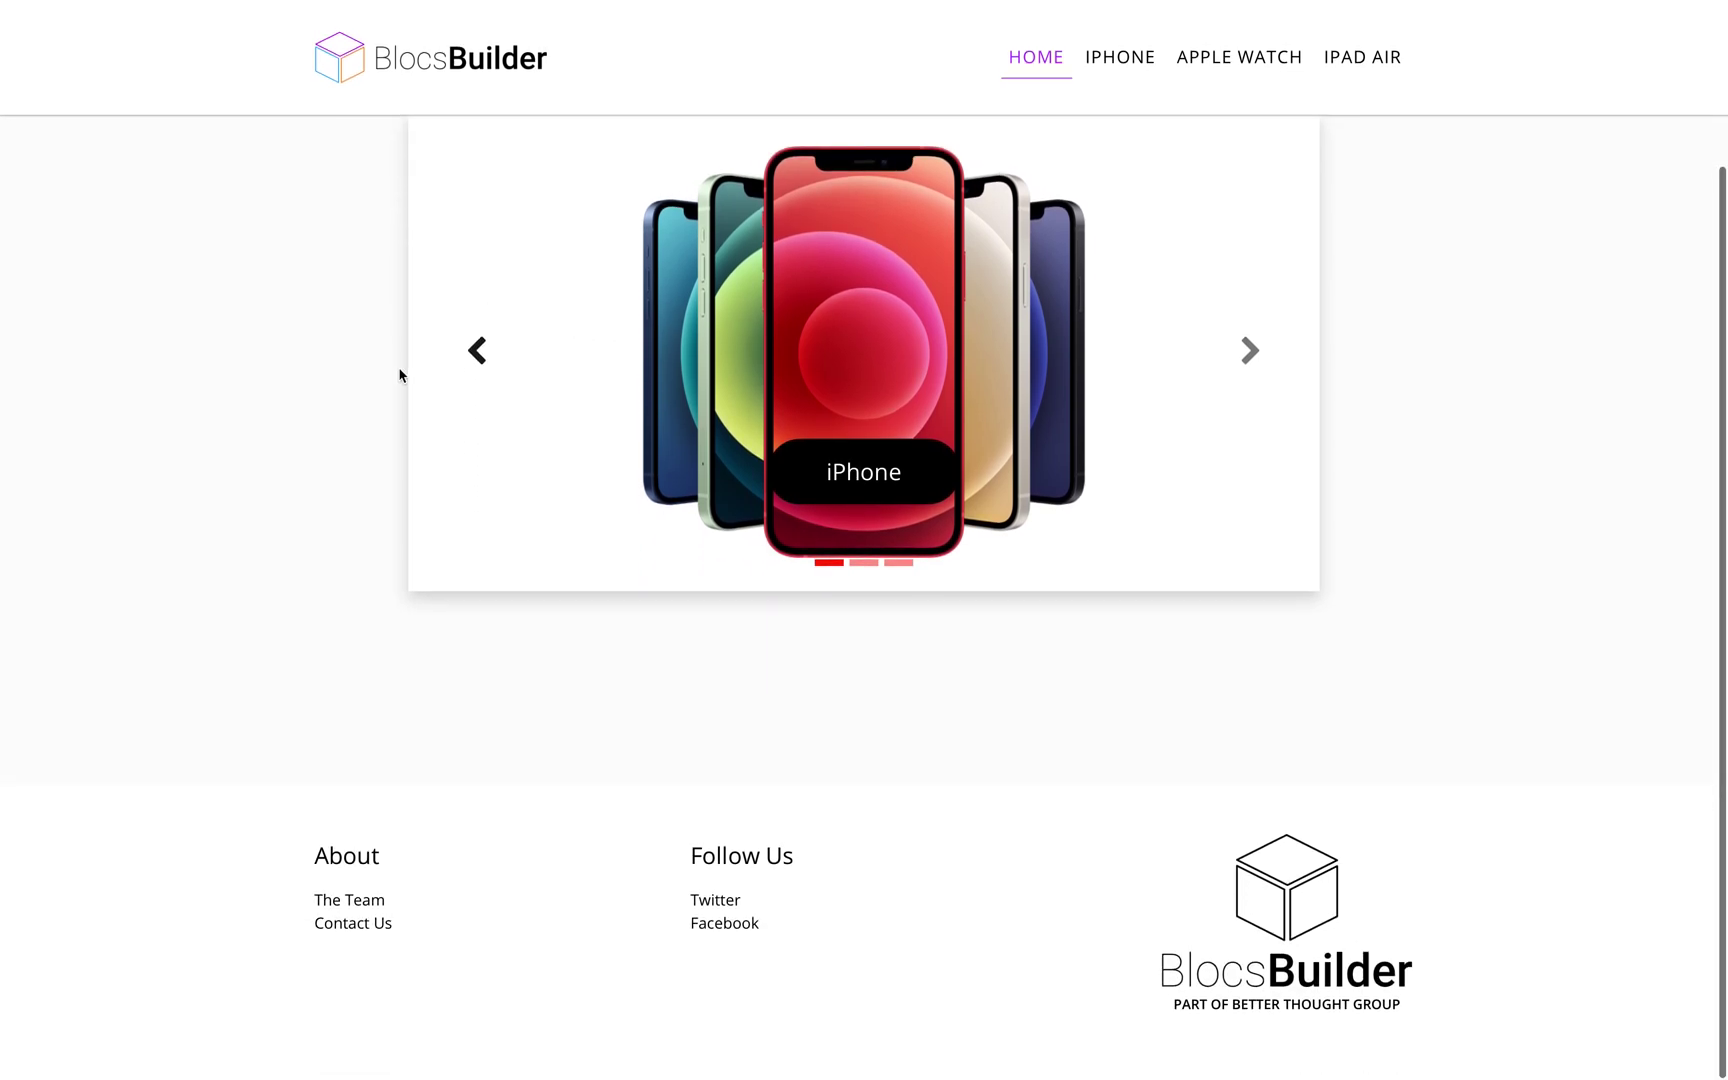
{"action": "scroll", "coordinate": [385, 376], "scroll_direction": "up", "scroll_amount": 4}
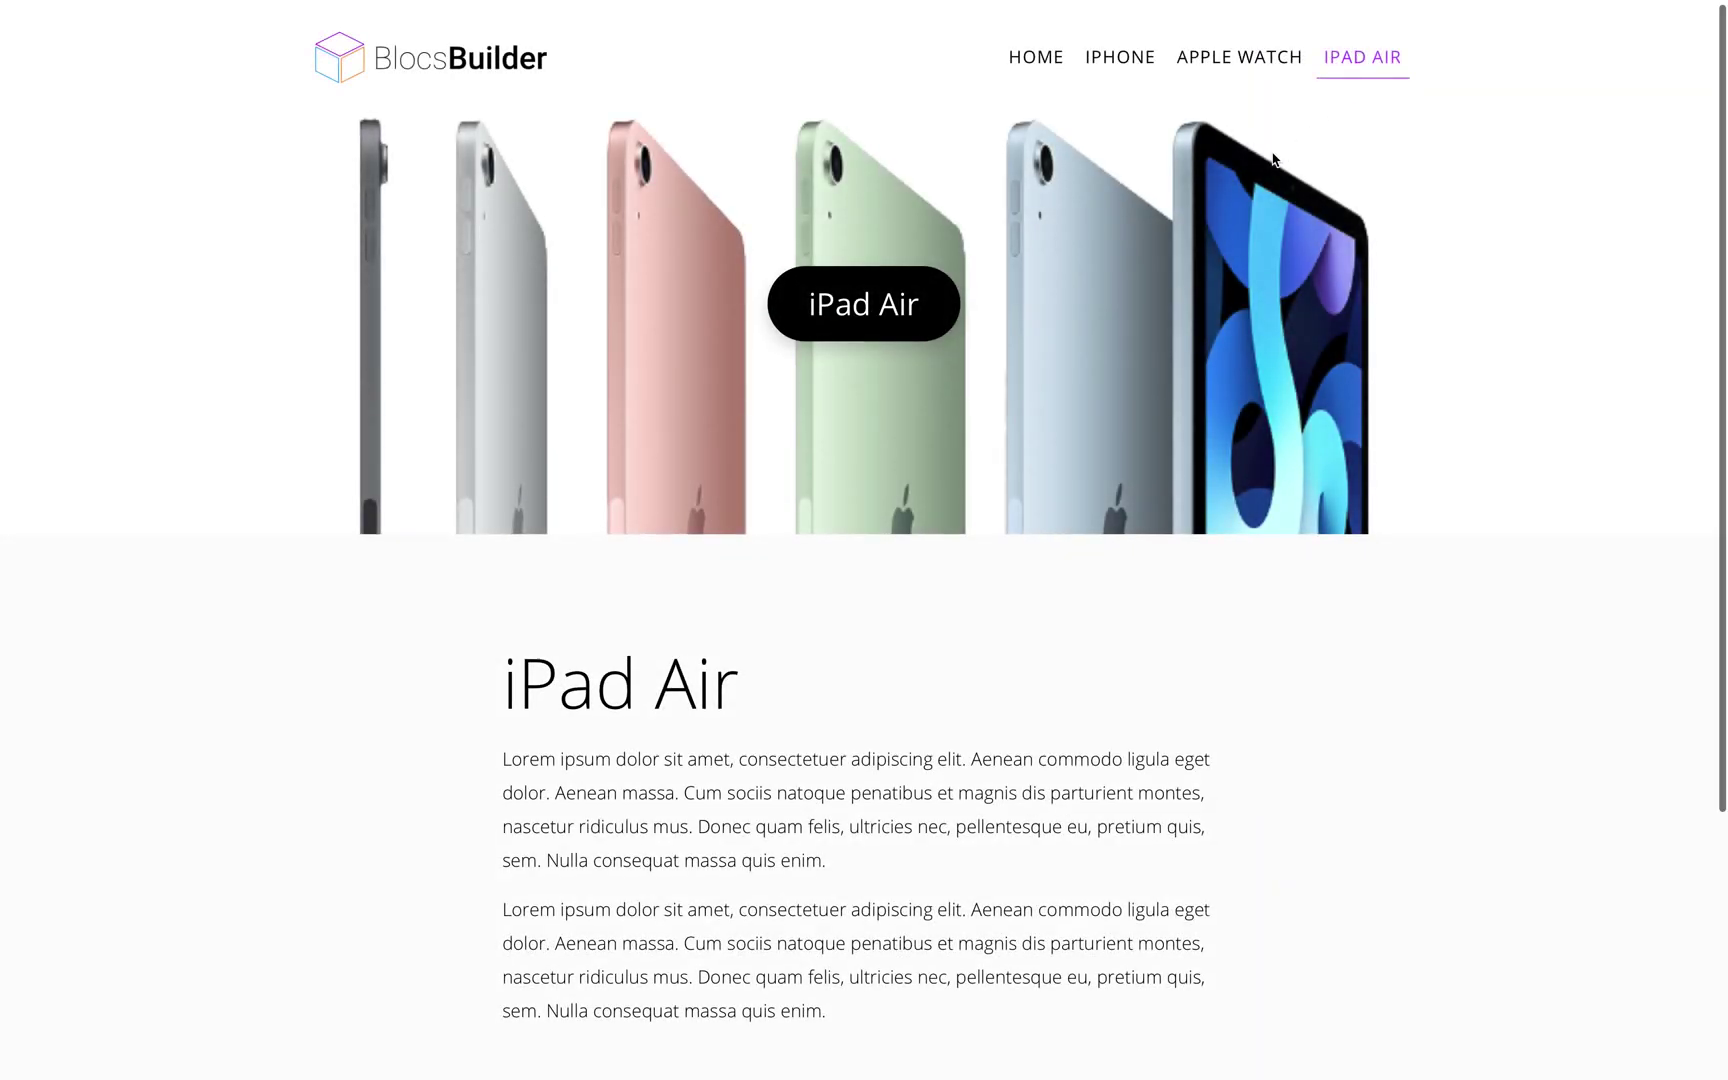
{"action": "scroll", "coordinate": [1273, 160], "scroll_direction": "down", "scroll_amount": 3}
{"action": "scroll", "coordinate": [1273, 160], "scroll_direction": "up", "scroll_amount": 3}
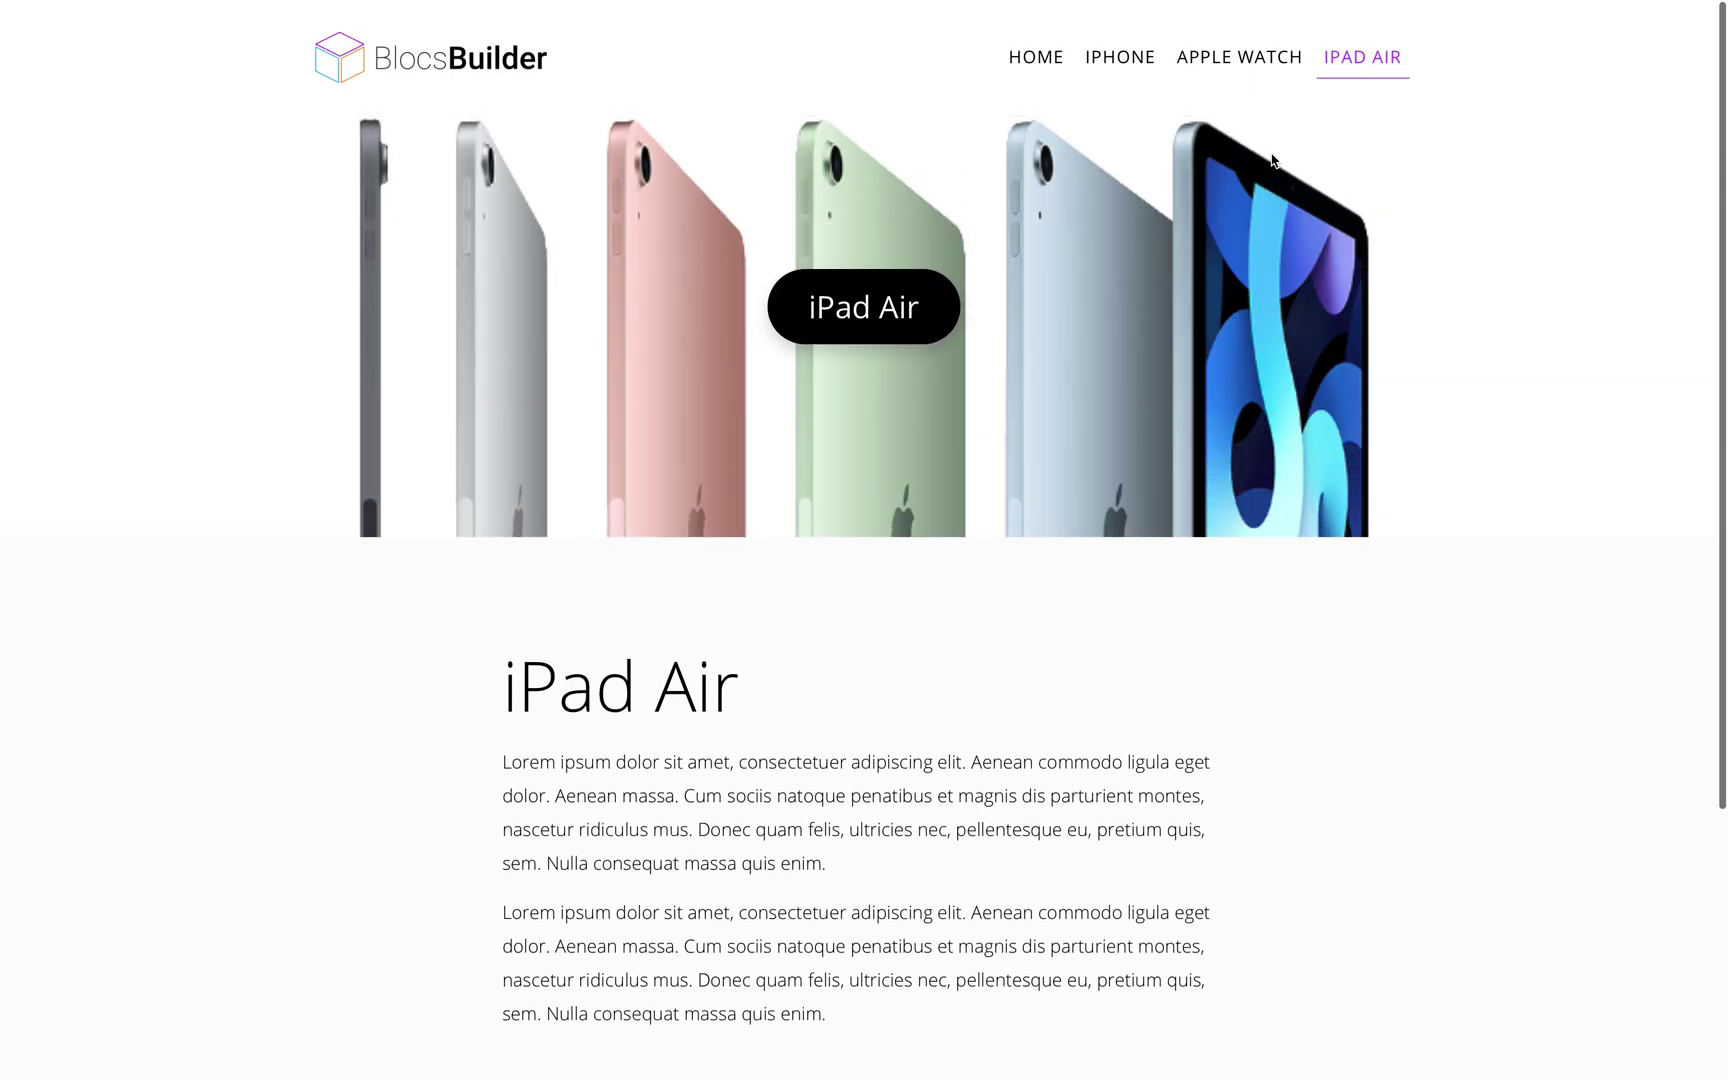
Return to the home page and cycle the carousel through all three slides back to iPhone
{"action": "left_click", "coordinate": [424, 66]}
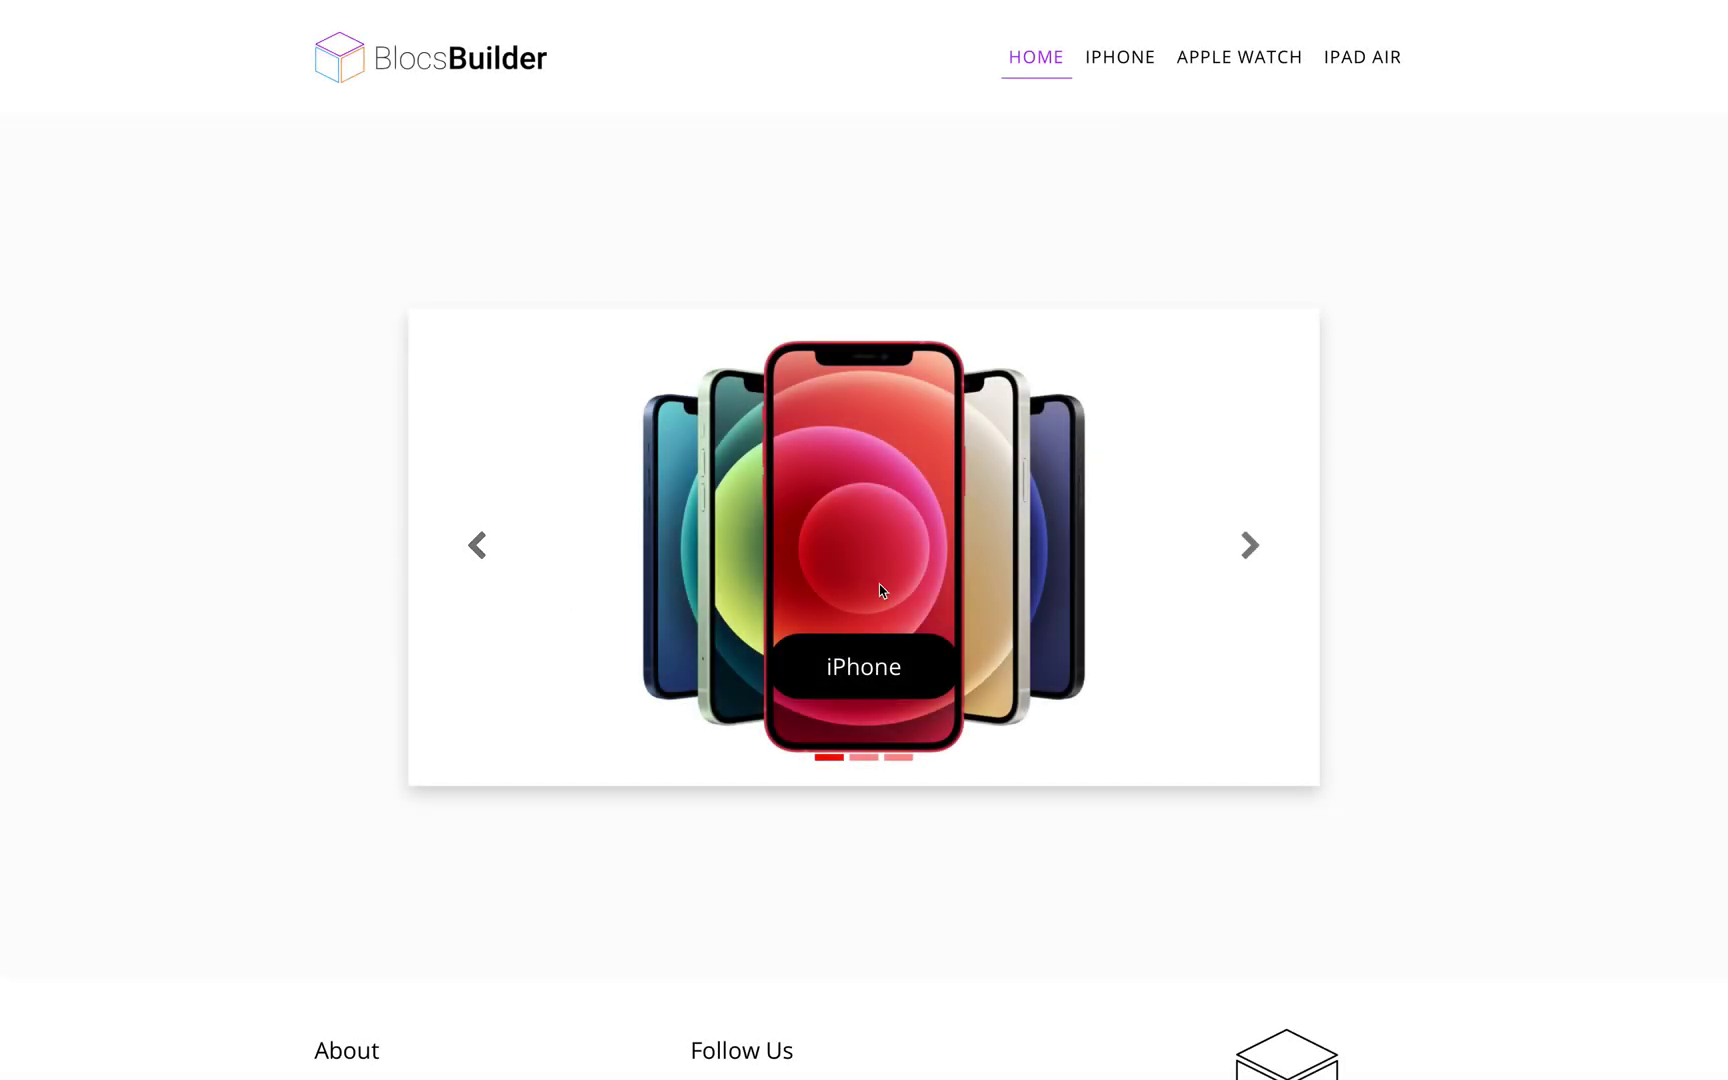
{"action": "scroll", "coordinate": [1358, 580], "scroll_direction": "down", "scroll_amount": 1}
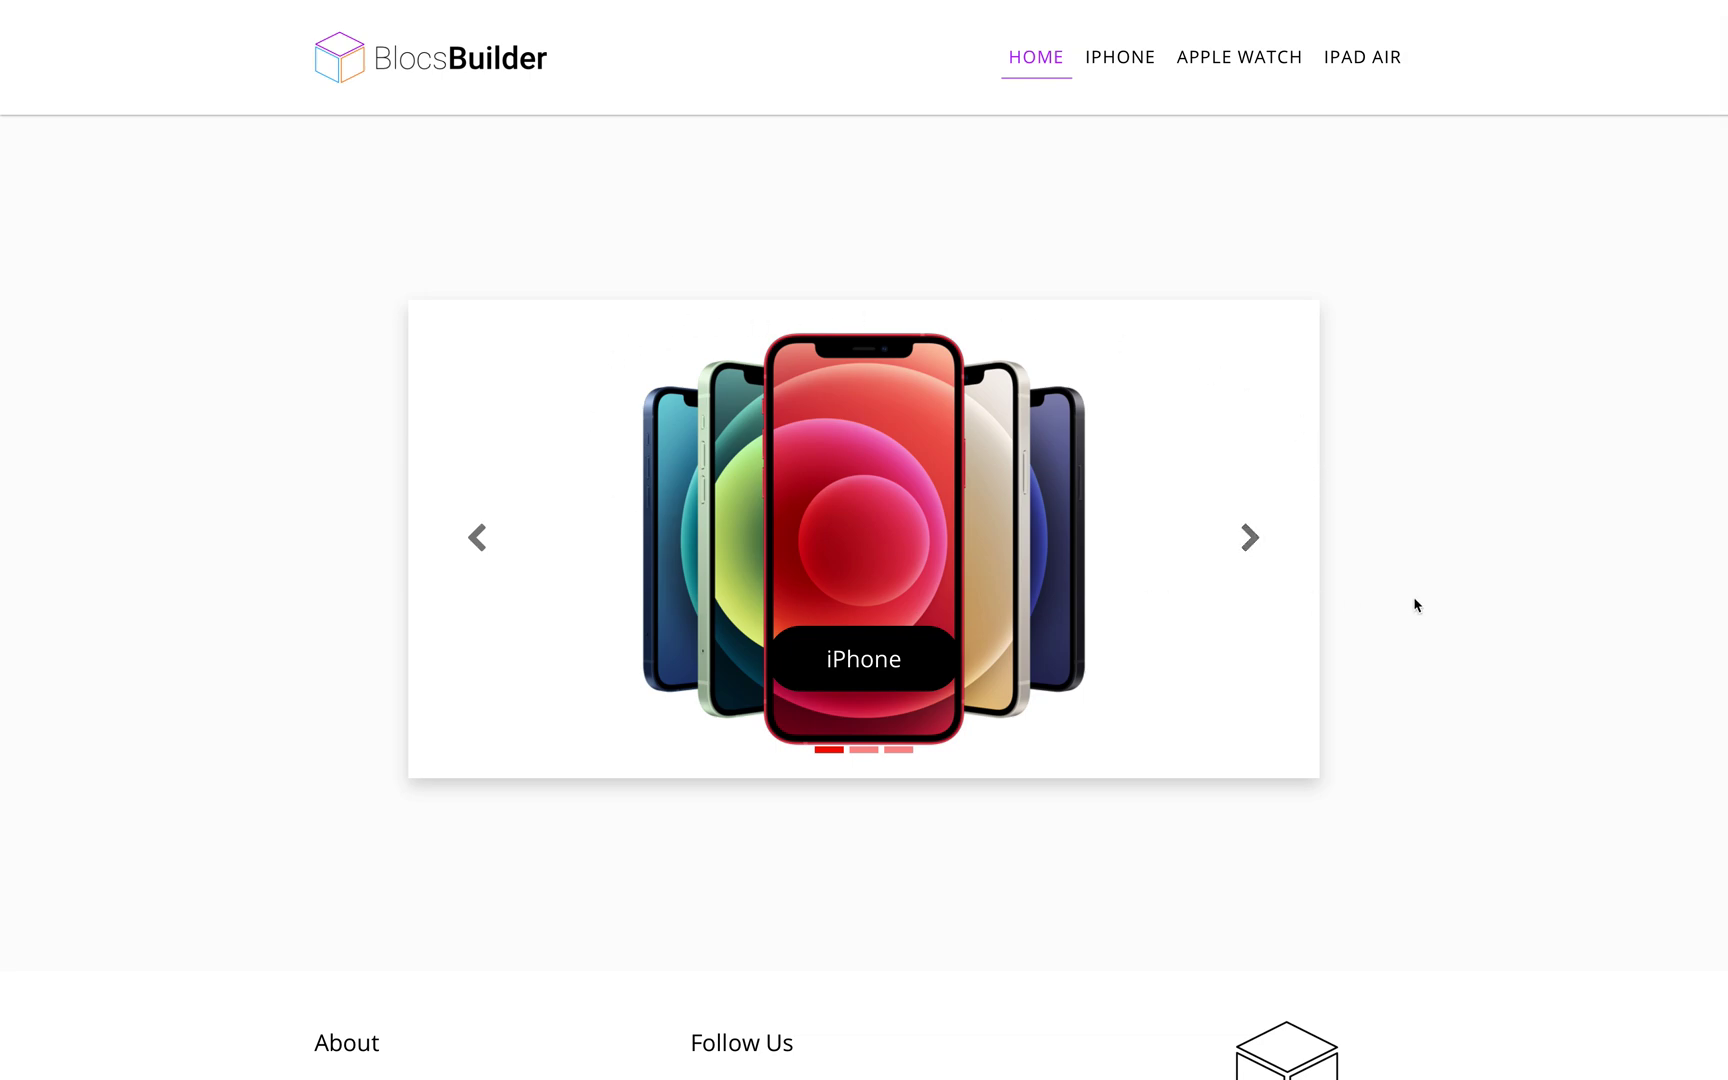
{"action": "scroll", "coordinate": [1415, 602], "scroll_direction": "down", "scroll_amount": 1}
{"action": "scroll", "coordinate": [1371, 621], "scroll_direction": "up", "scroll_amount": 1}
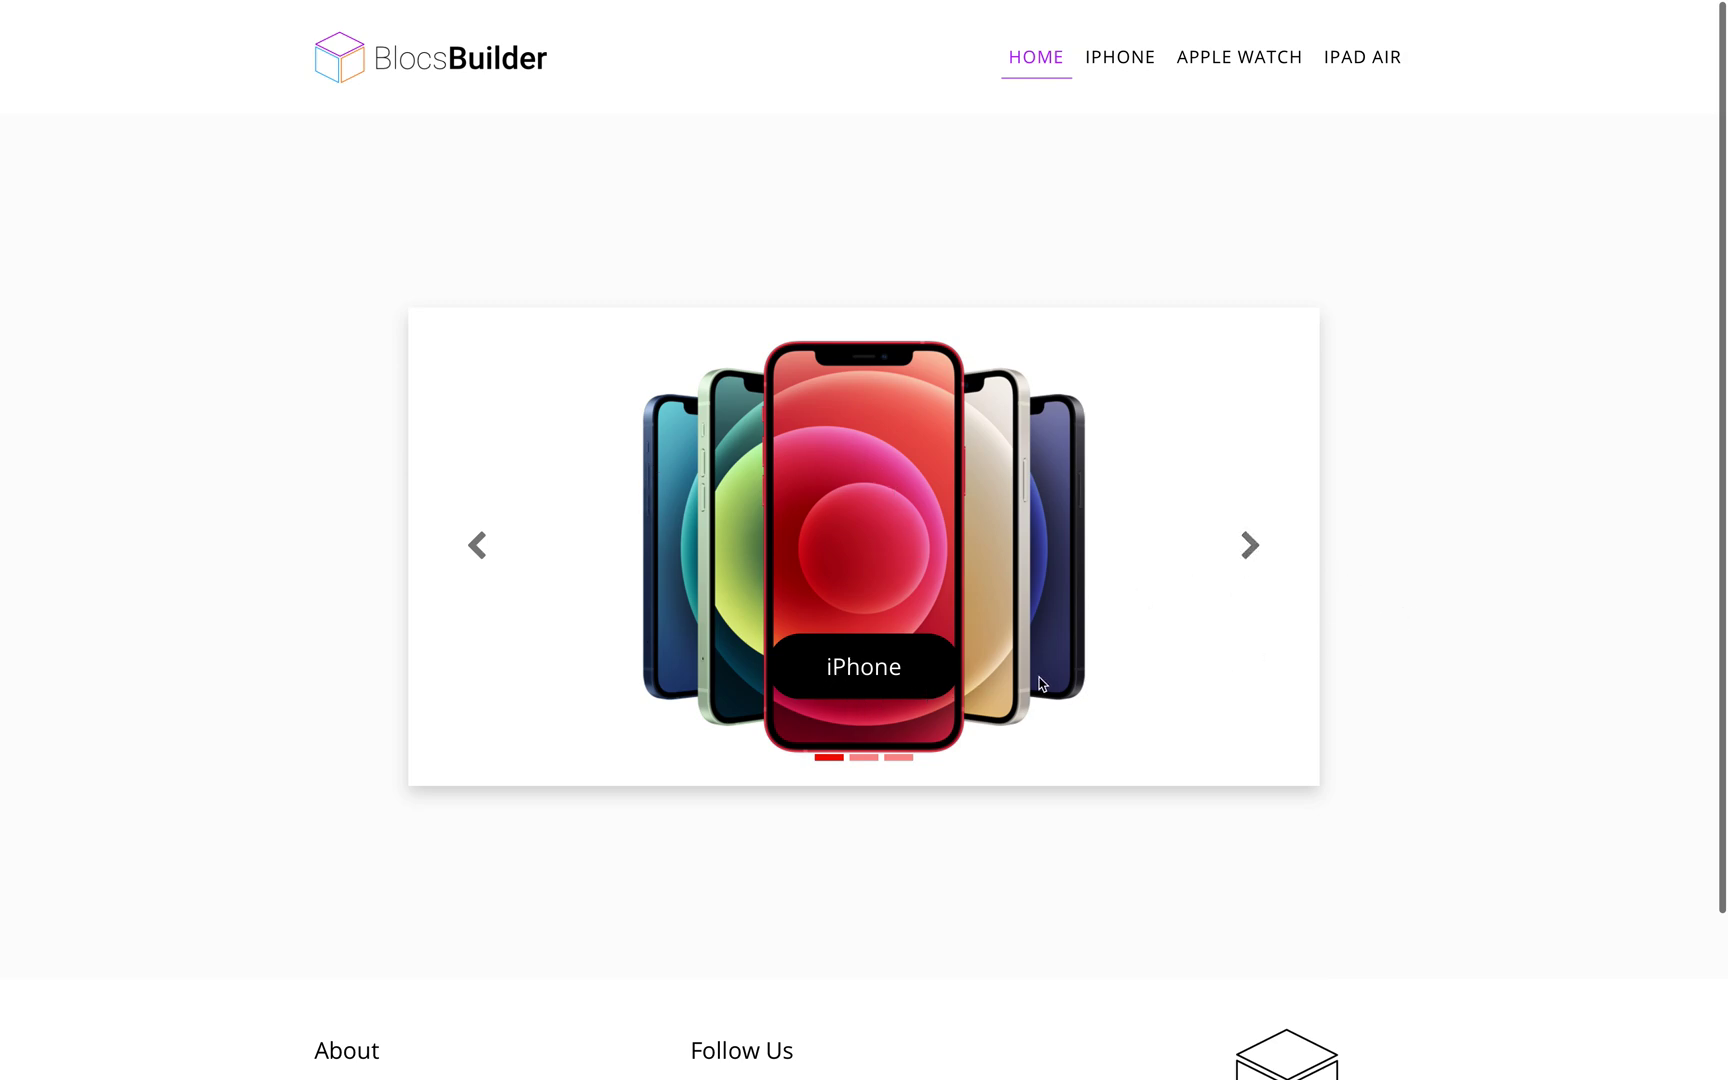
{"action": "scroll", "coordinate": [893, 598], "scroll_direction": "down", "scroll_amount": 1}
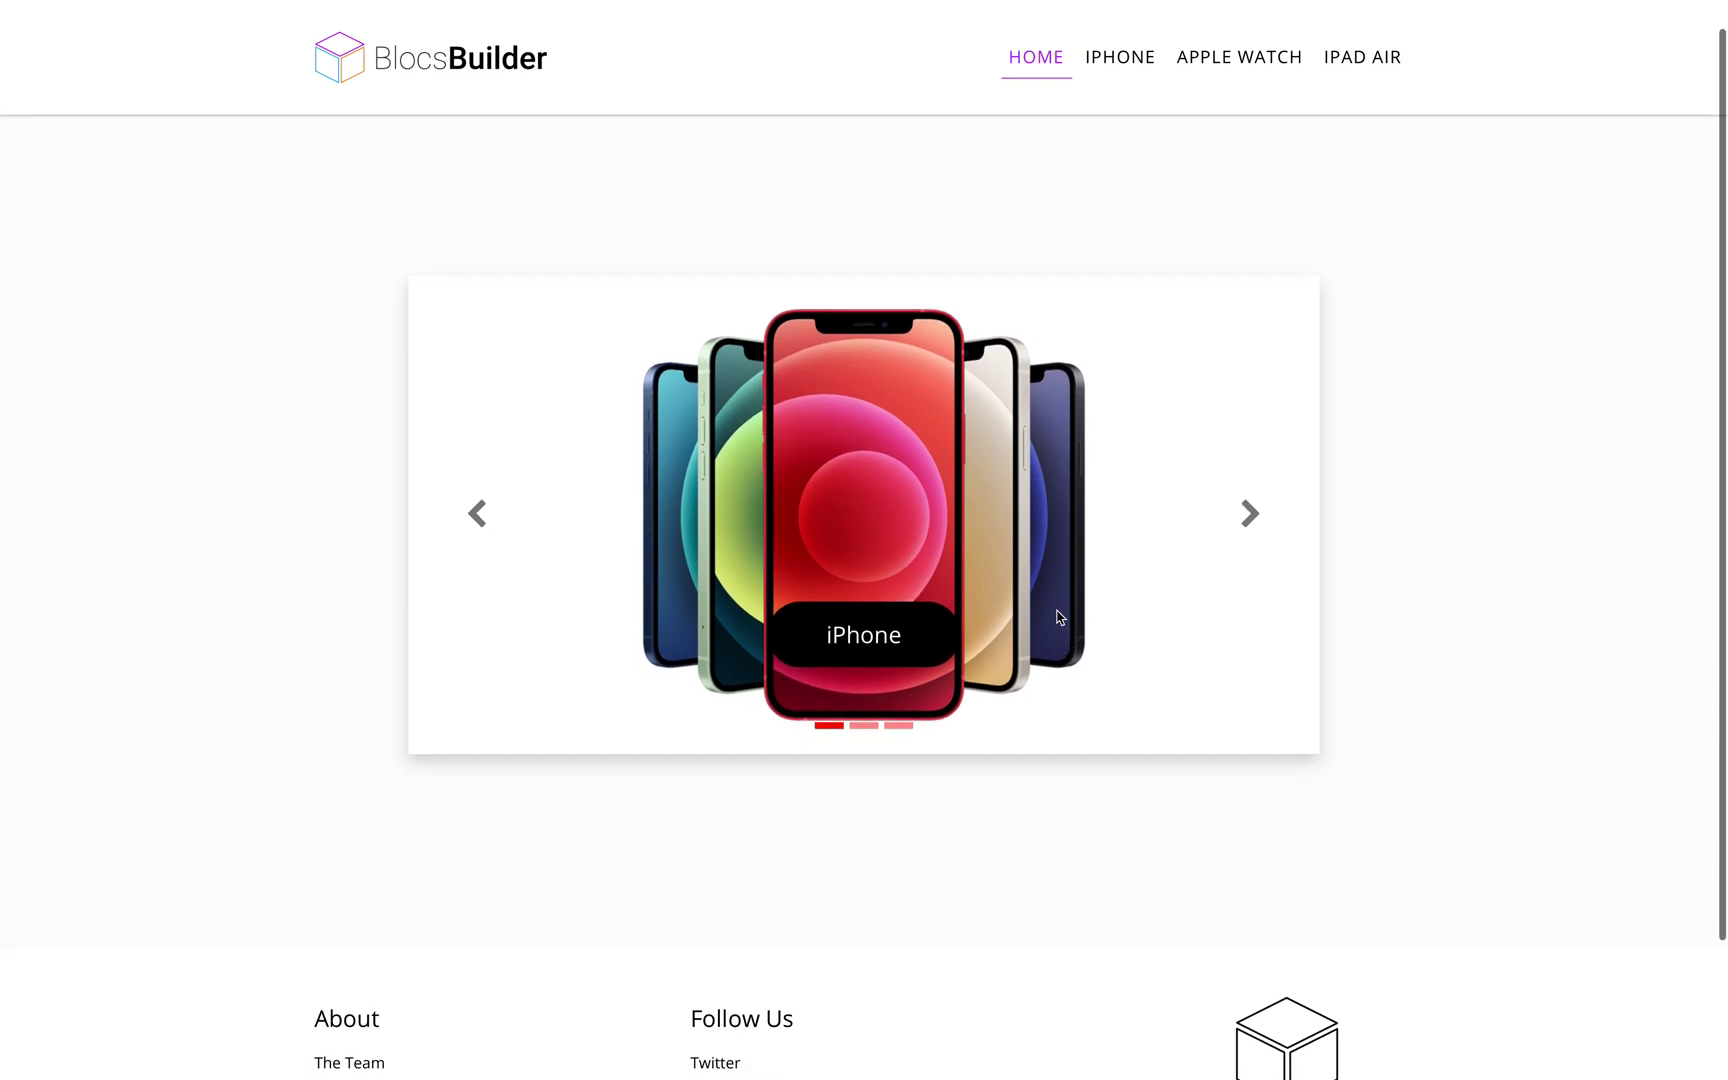
{"action": "left_click", "coordinate": [1250, 514]}
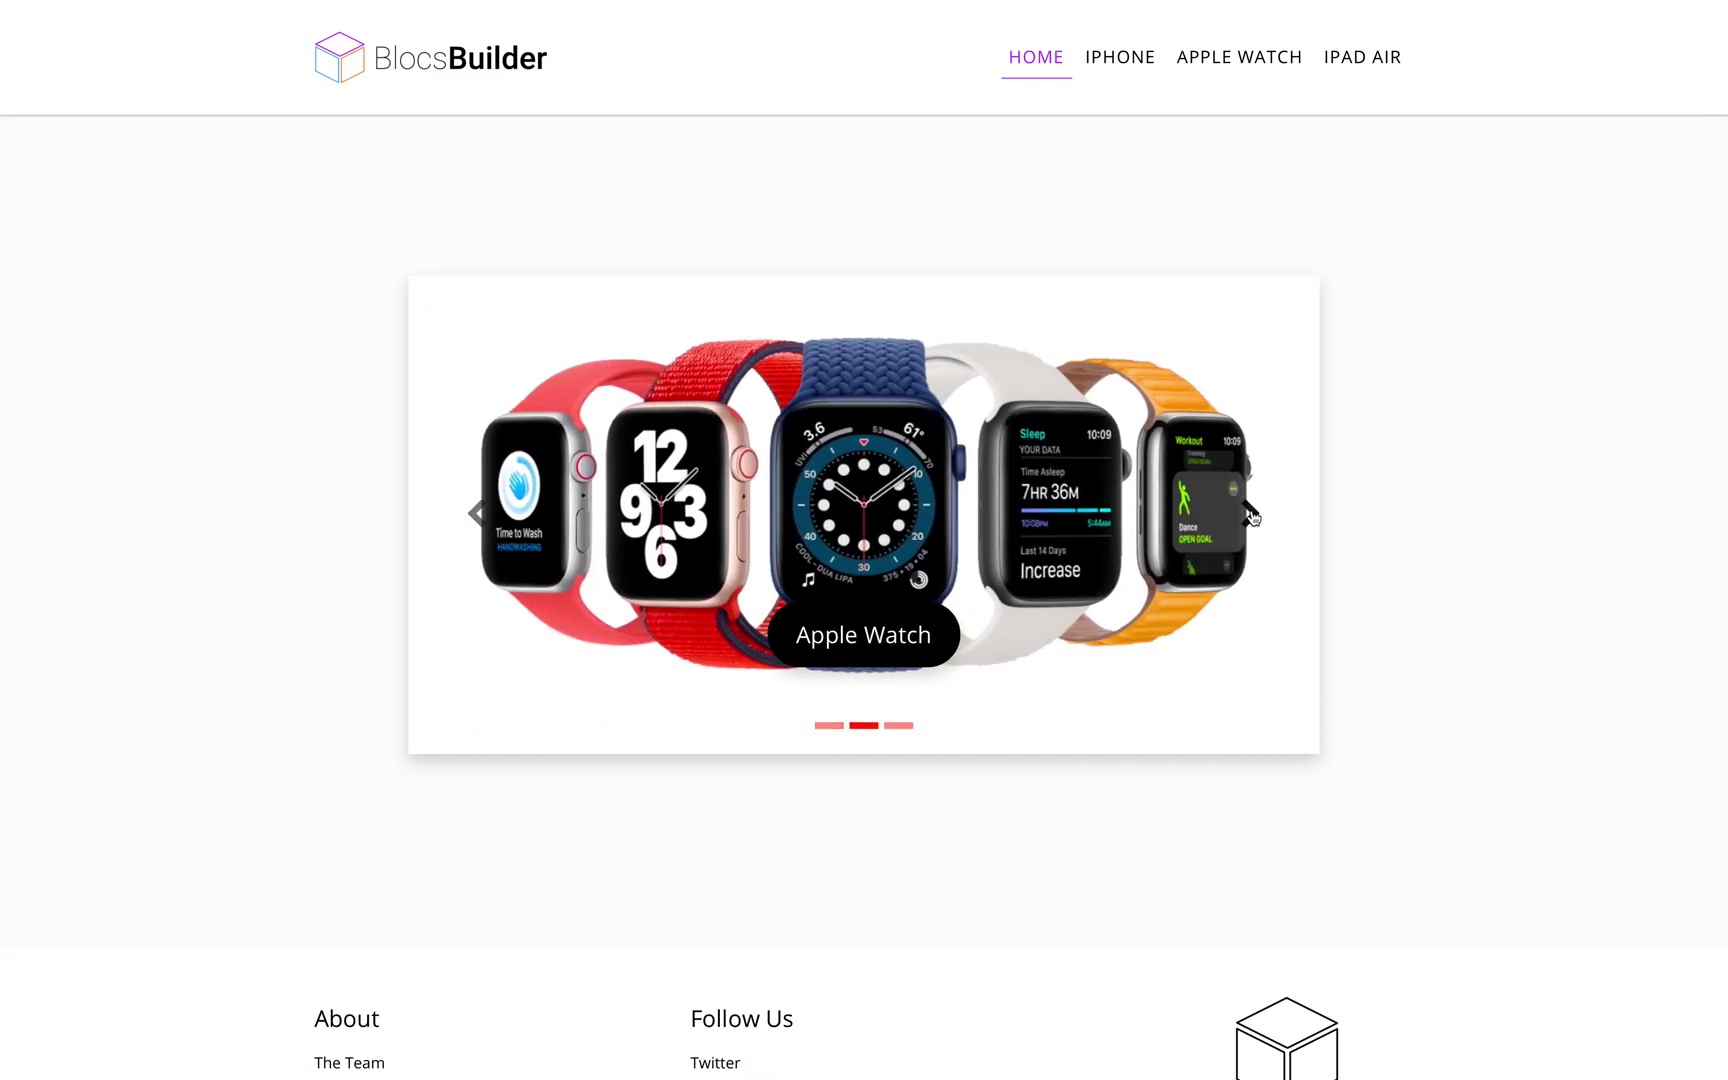
{"action": "left_click", "coordinate": [1250, 514]}
{"action": "left_click", "coordinate": [1250, 514]}
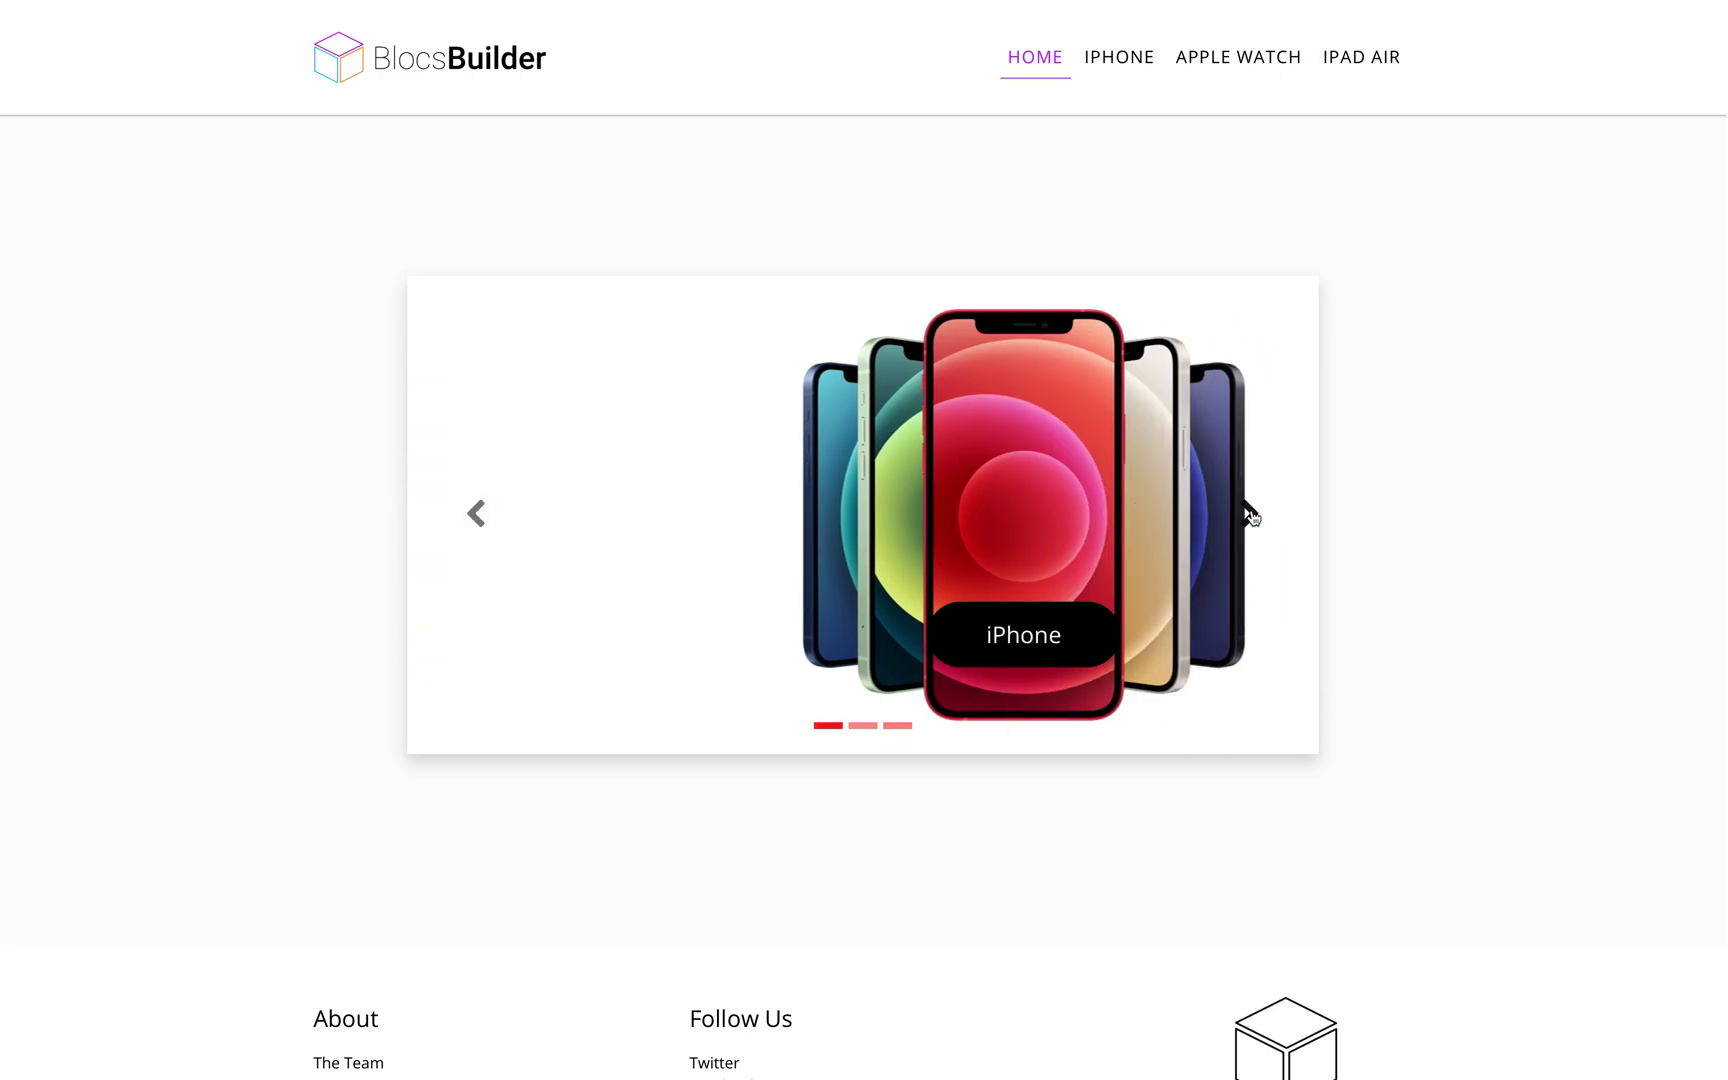
{"action": "scroll", "coordinate": [1250, 514], "scroll_direction": "up", "scroll_amount": 1}
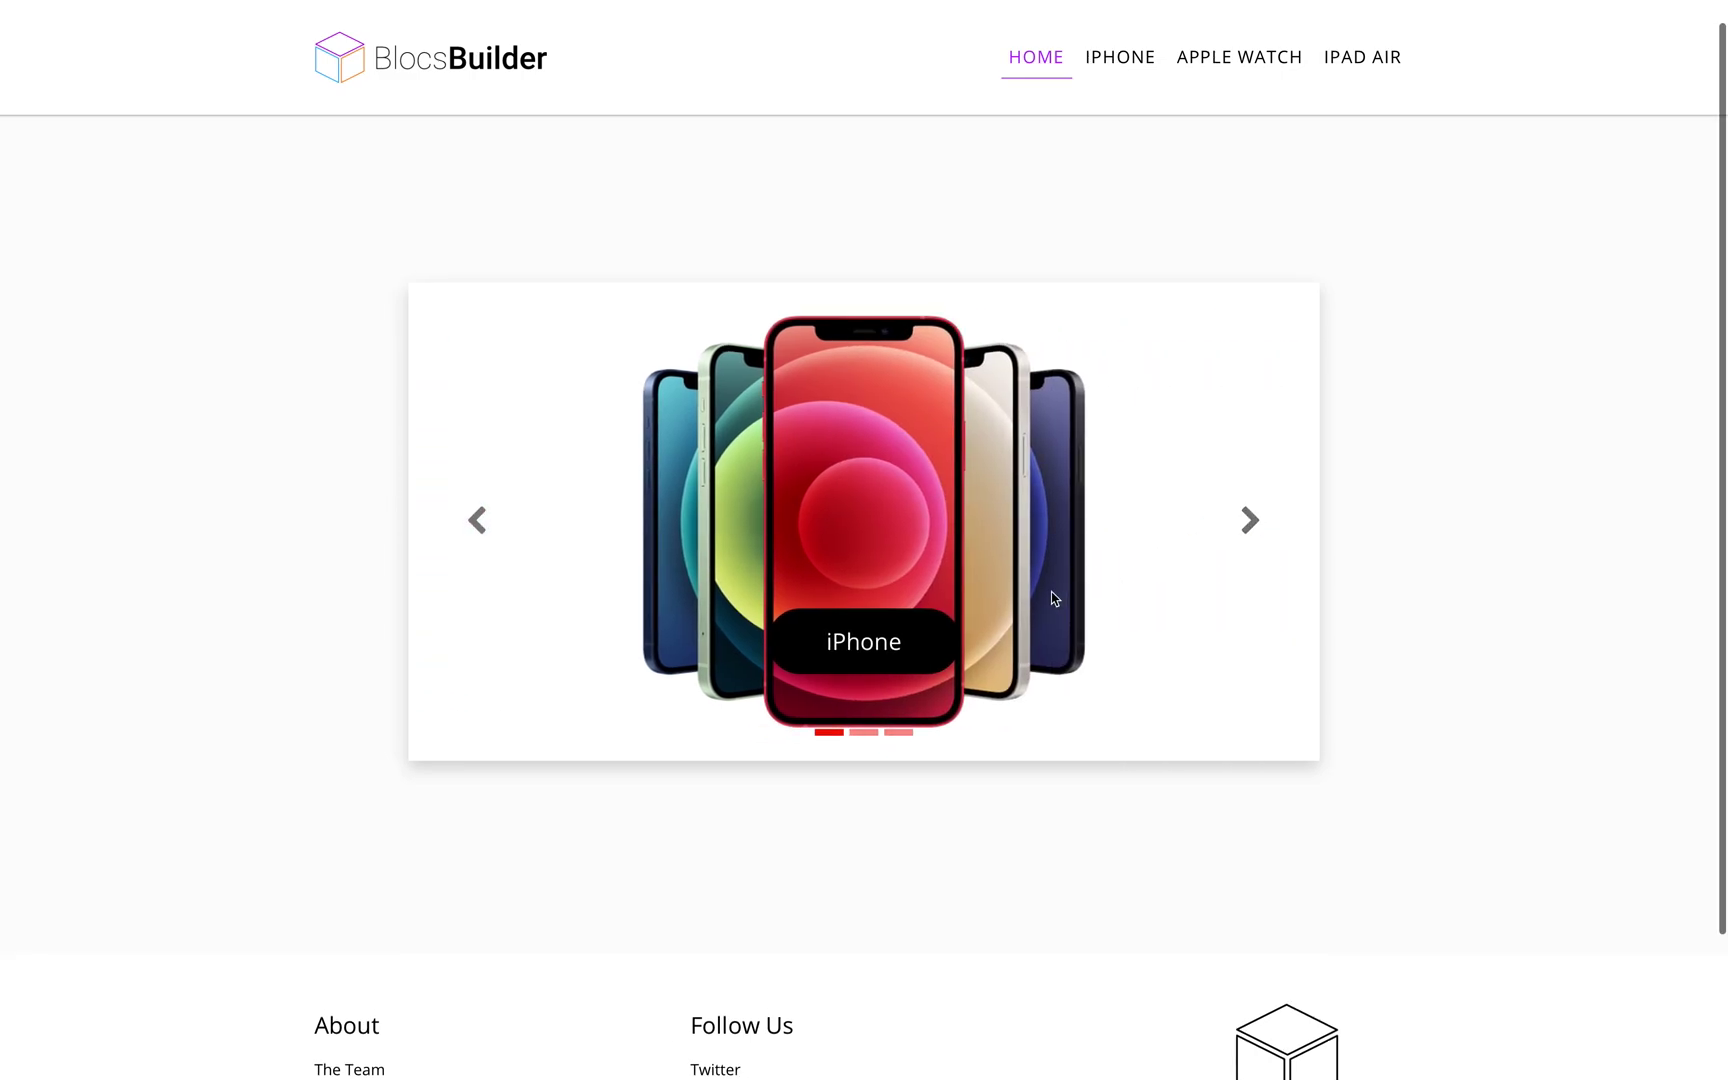
Open the iPhone page from its carousel slide, then return to the home page
{"action": "left_click", "coordinate": [848, 519]}
{"action": "scroll", "coordinate": [846, 520], "scroll_direction": "down", "scroll_amount": 5}
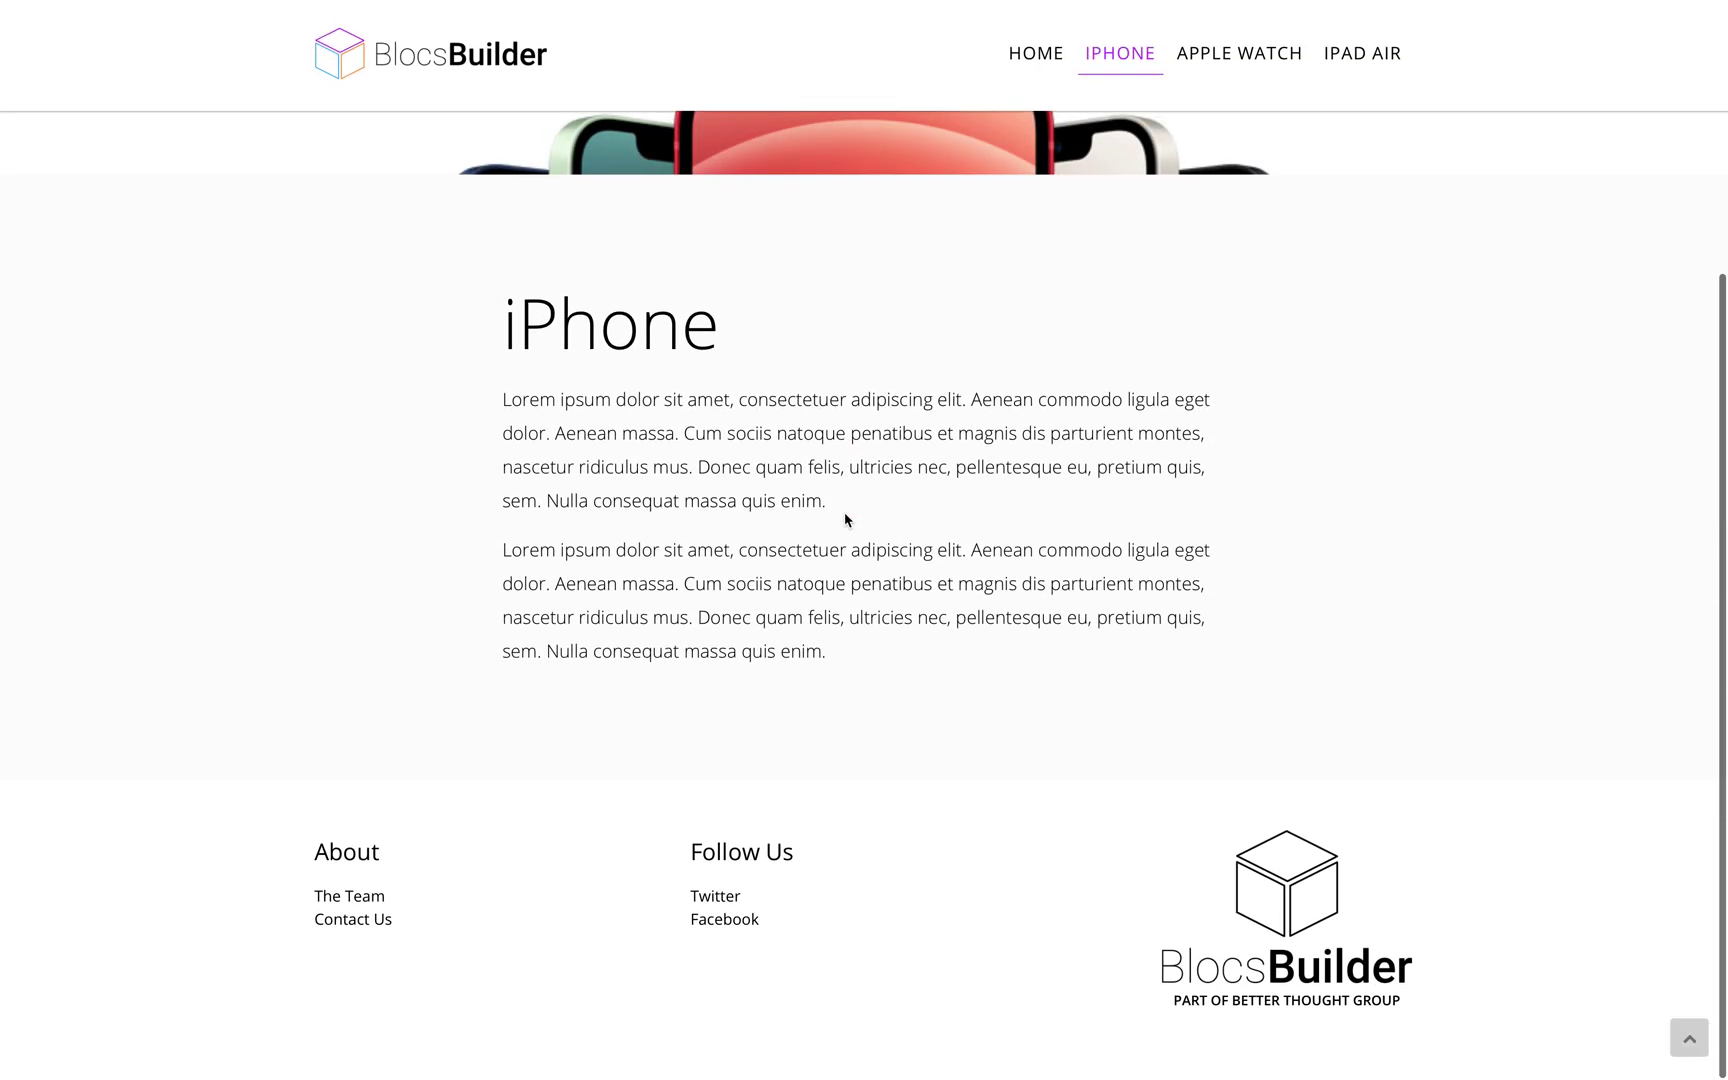
{"action": "scroll", "coordinate": [846, 520], "scroll_direction": "up", "scroll_amount": 5}
{"action": "left_click", "coordinate": [416, 72]}
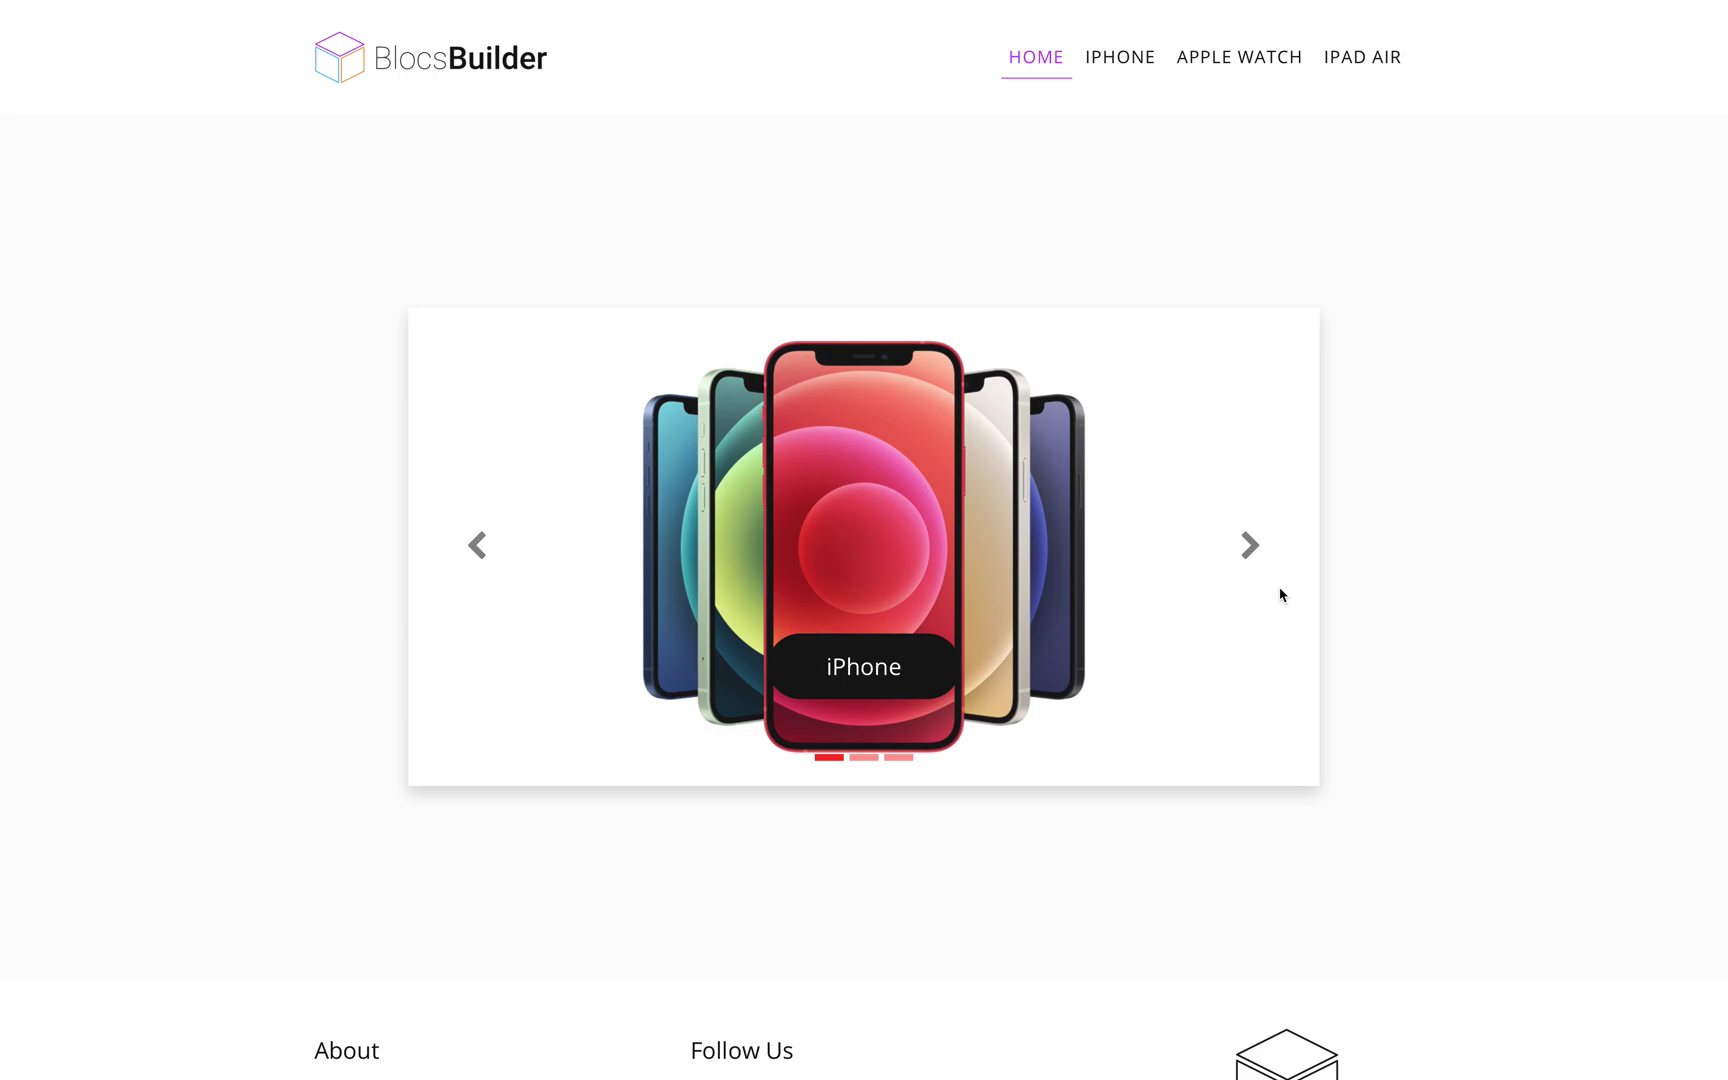
Advance the carousel past Apple Watch to the iPad Air slide and open its page
{"action": "left_click", "coordinate": [1250, 545]}
{"action": "left_click", "coordinate": [1250, 545]}
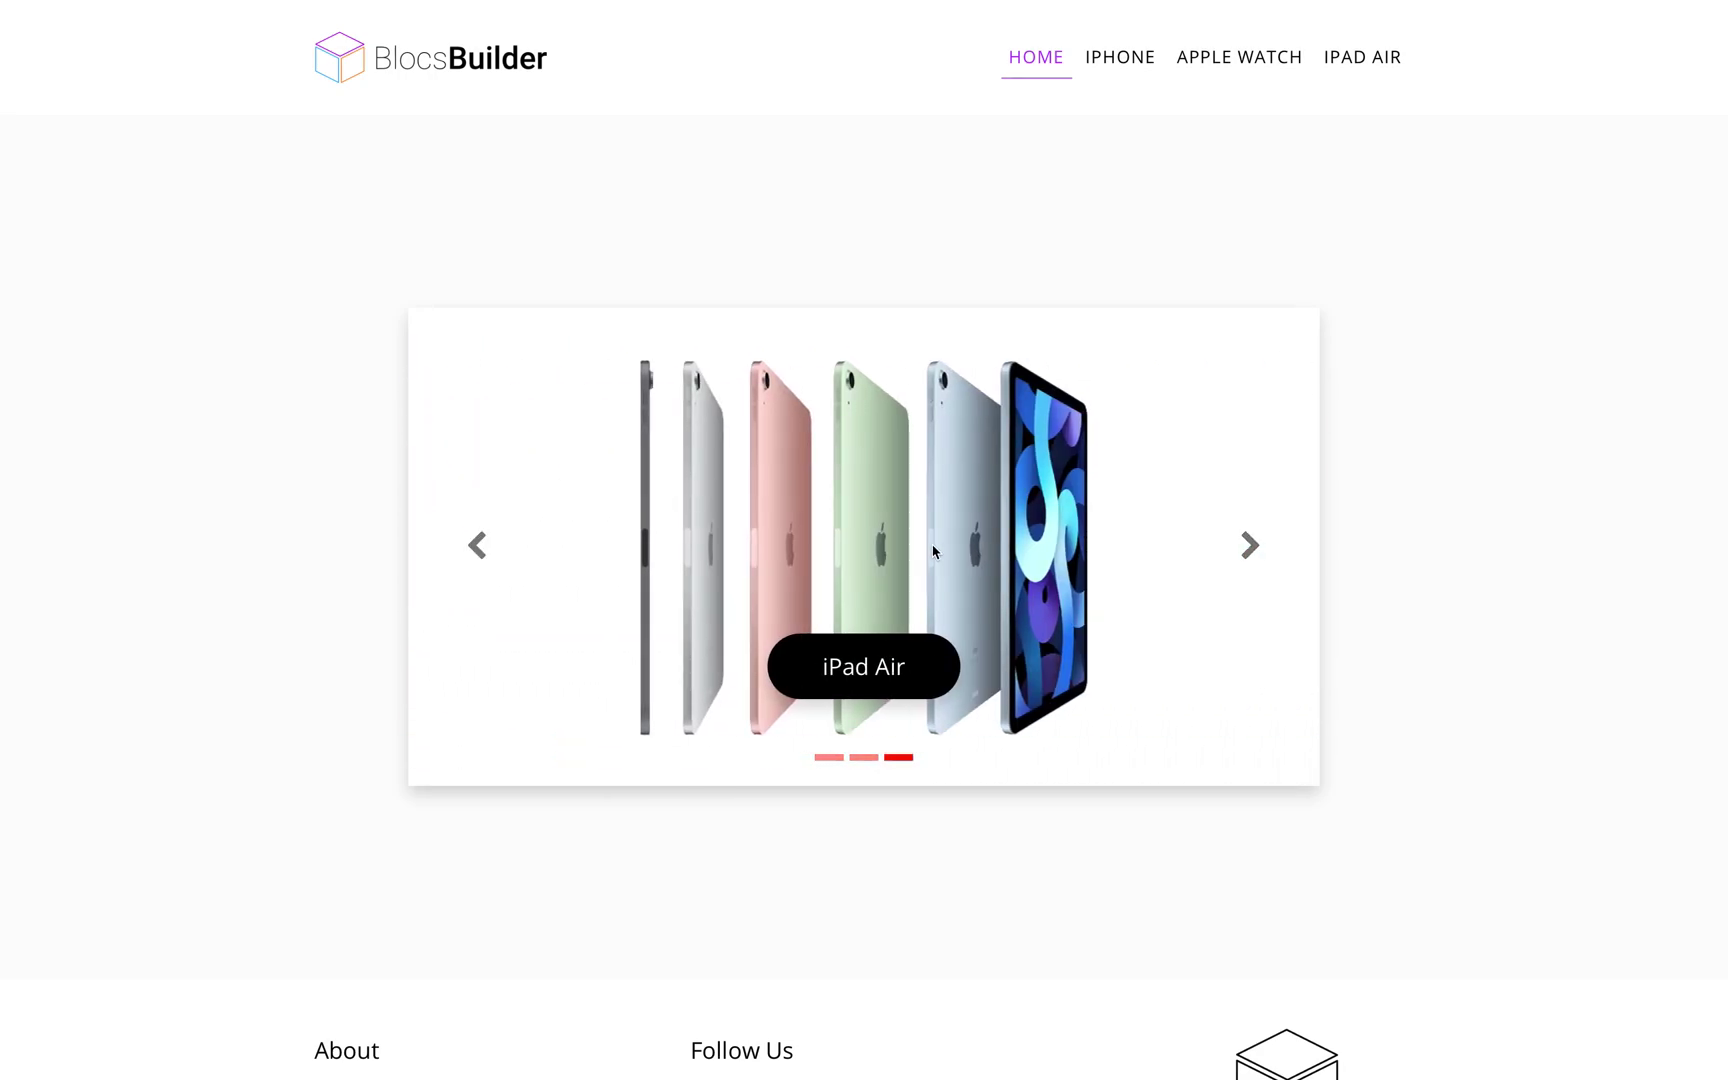
{"action": "left_click", "coordinate": [934, 551]}
{"action": "scroll", "coordinate": [930, 548], "scroll_direction": "down", "scroll_amount": 3}
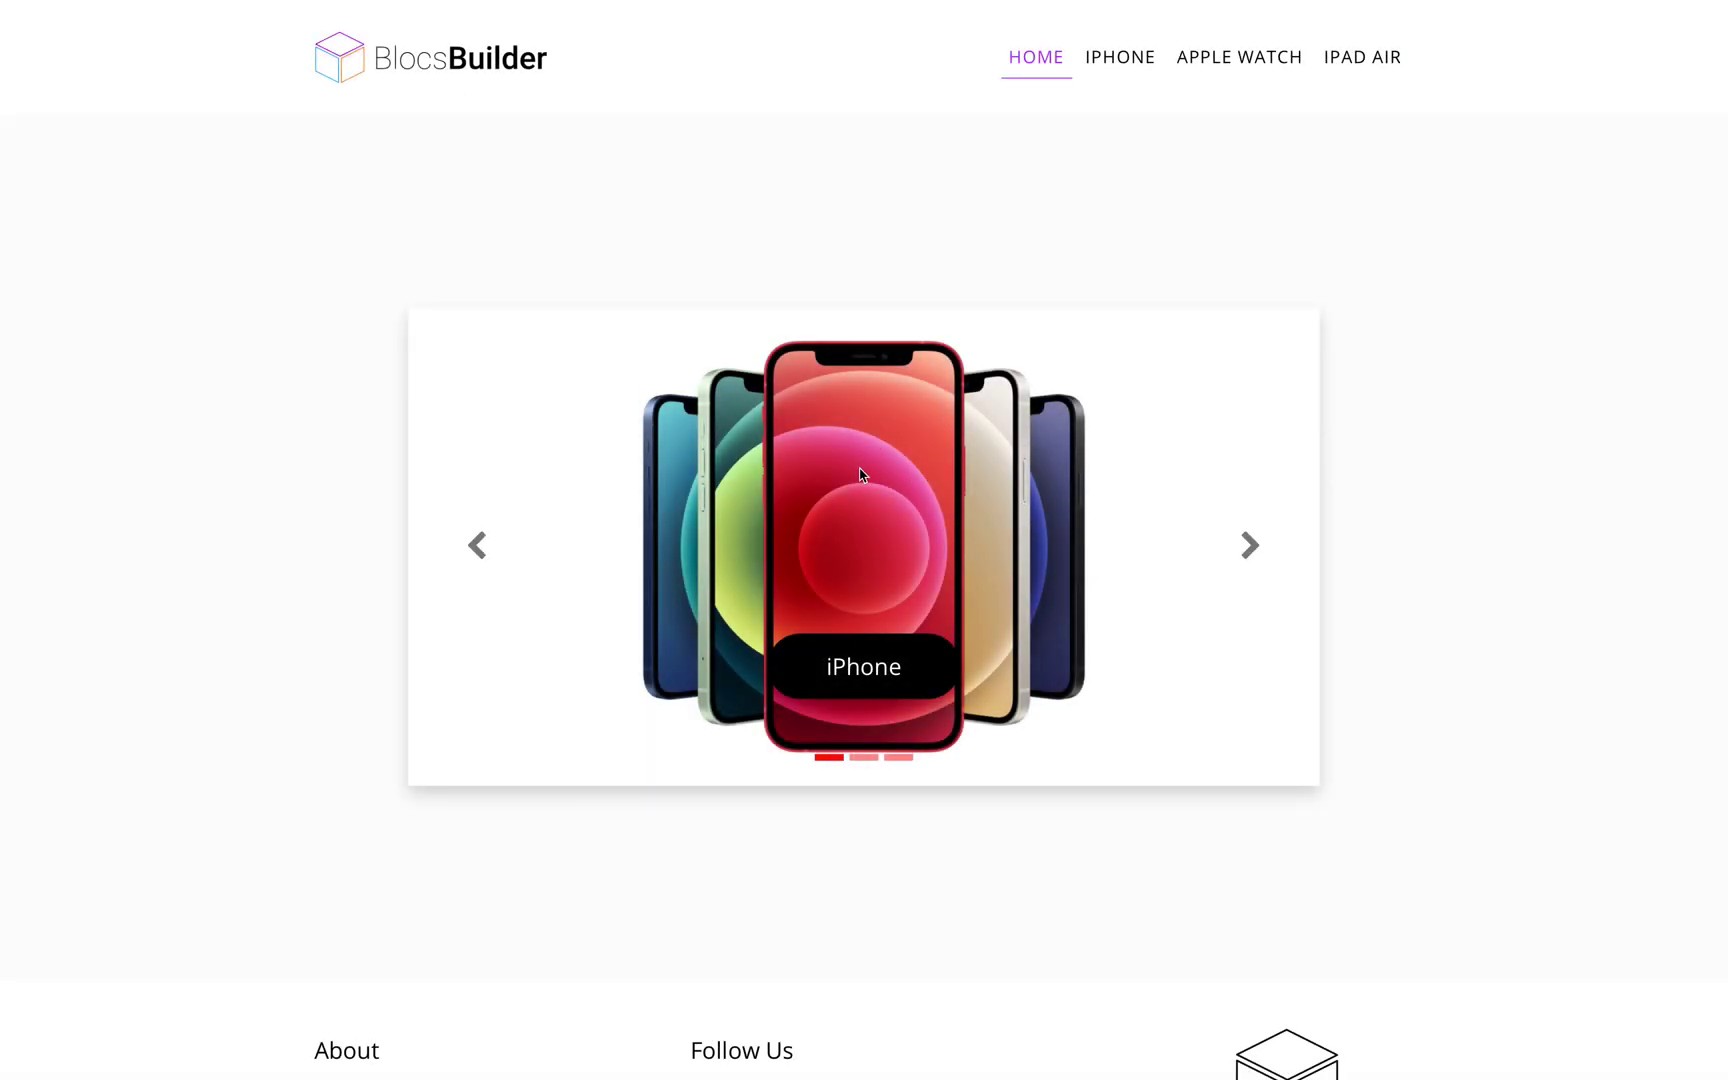
{"action": "key", "text": "Escape"}
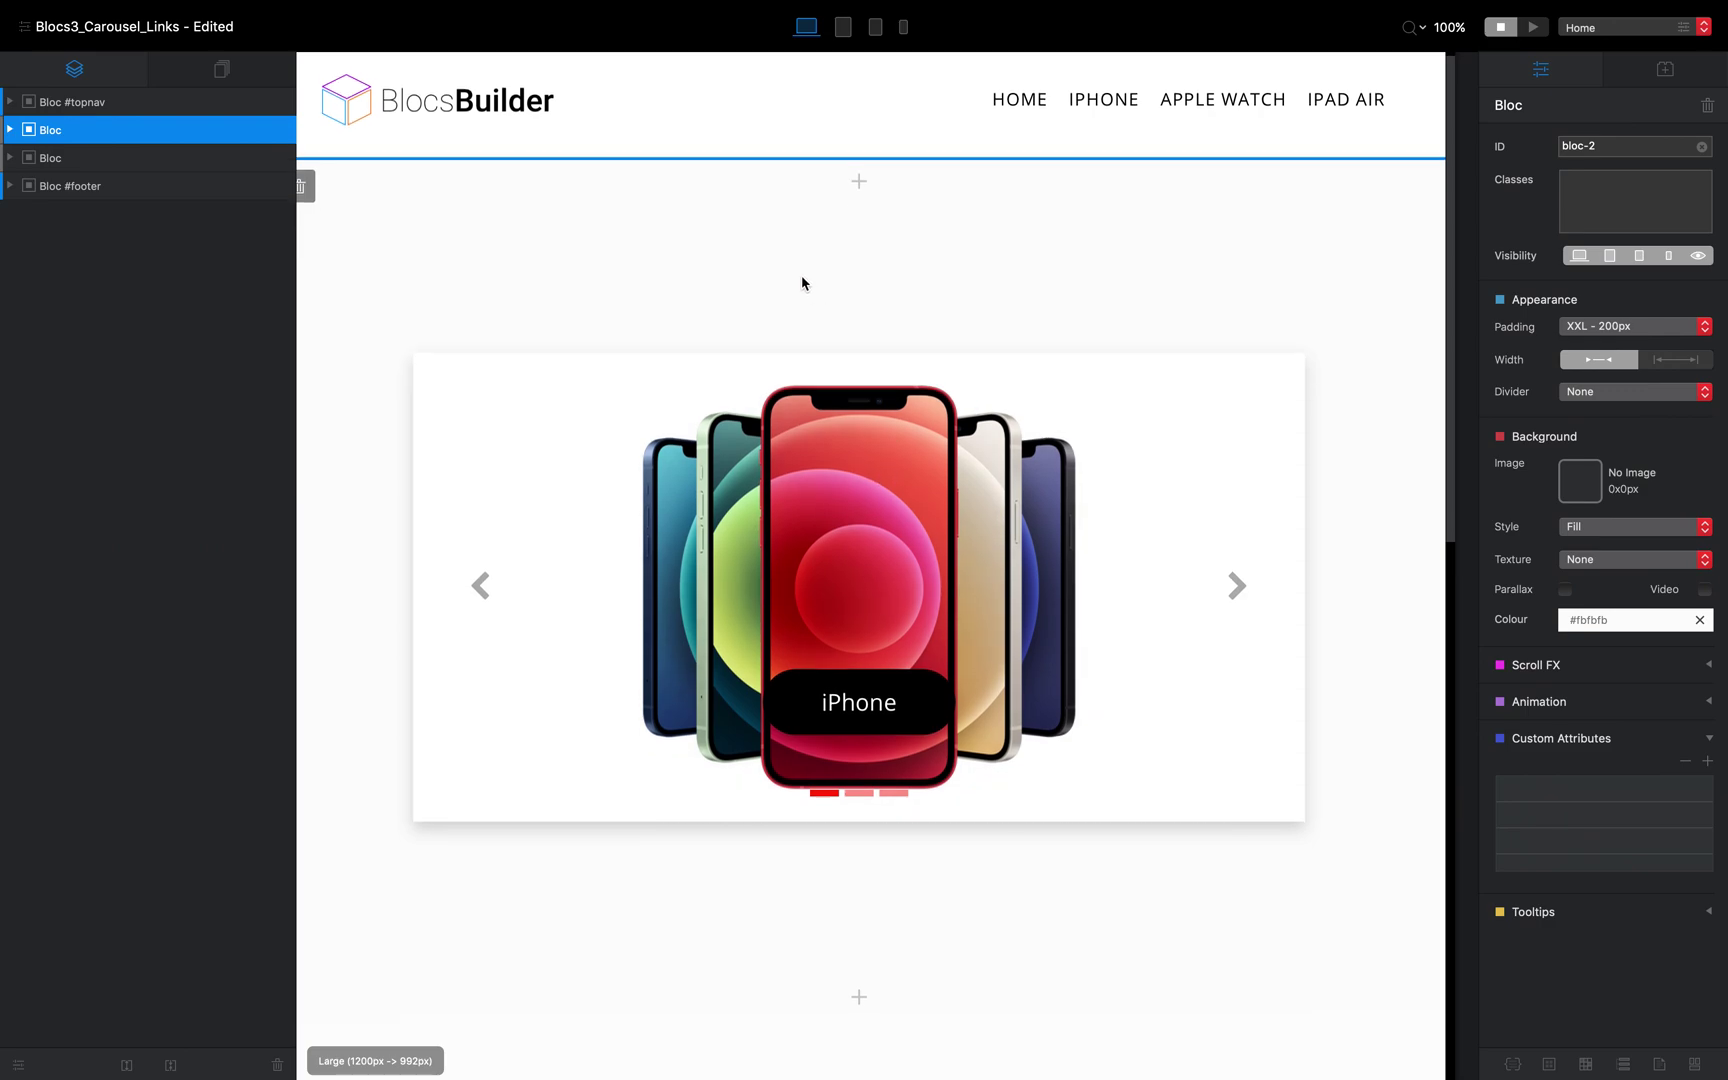
{"action": "scroll", "coordinate": [802, 283], "scroll_direction": "down", "scroll_amount": 3}
{"action": "scroll", "coordinate": [802, 283], "scroll_direction": "up", "scroll_amount": 3}
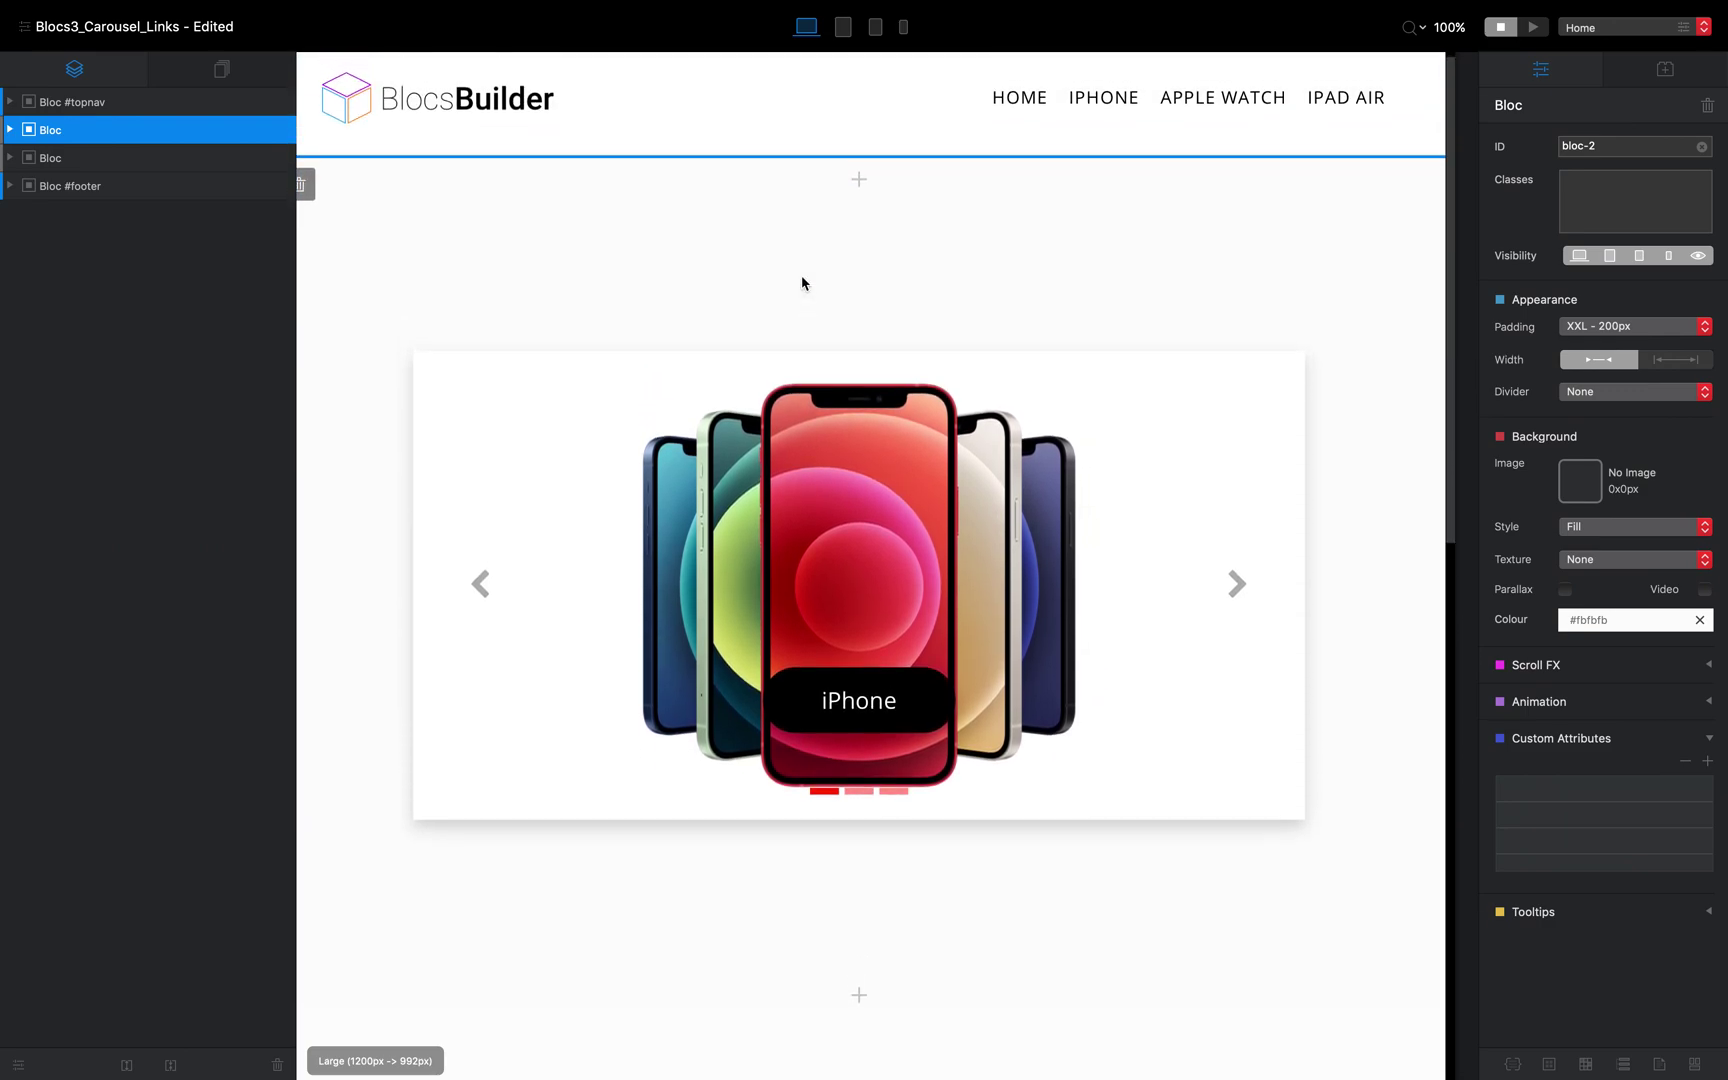
{"action": "left_click", "coordinate": [615, 427]}
{"action": "scroll", "coordinate": [711, 490], "scroll_direction": "down", "scroll_amount": 4}
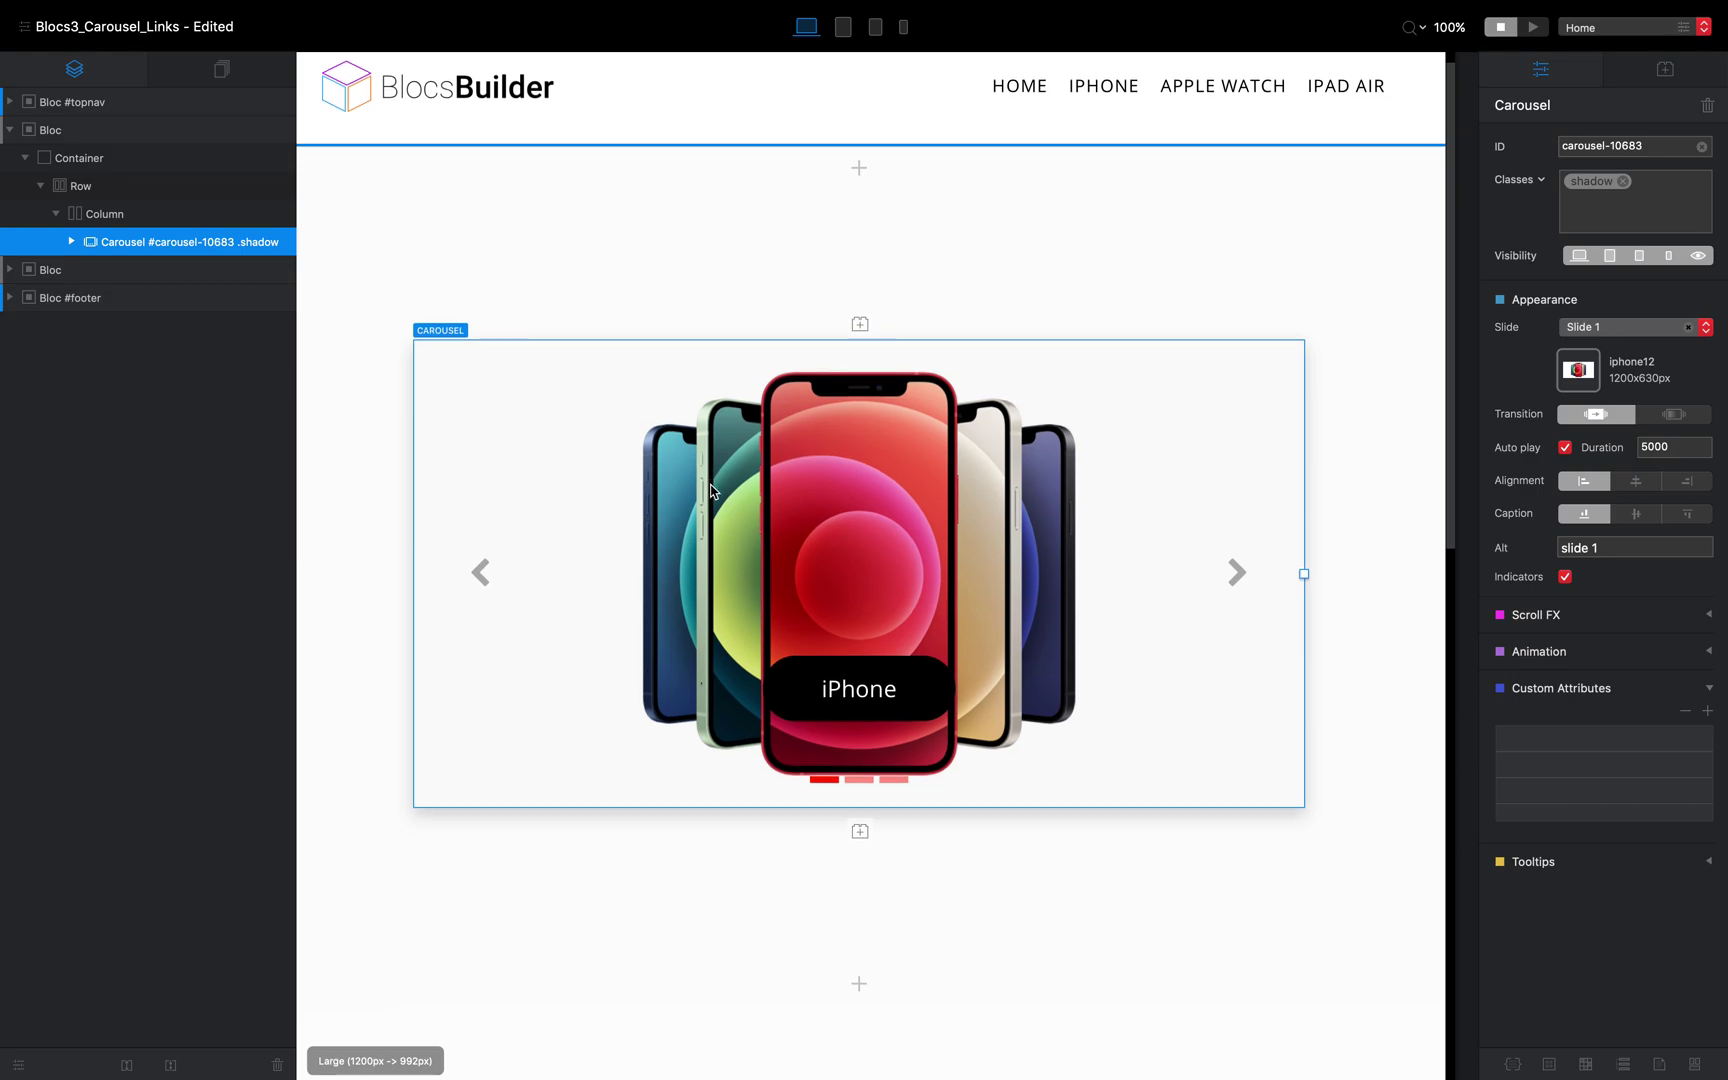
{"action": "scroll", "coordinate": [845, 489], "scroll_direction": "down", "scroll_amount": 1}
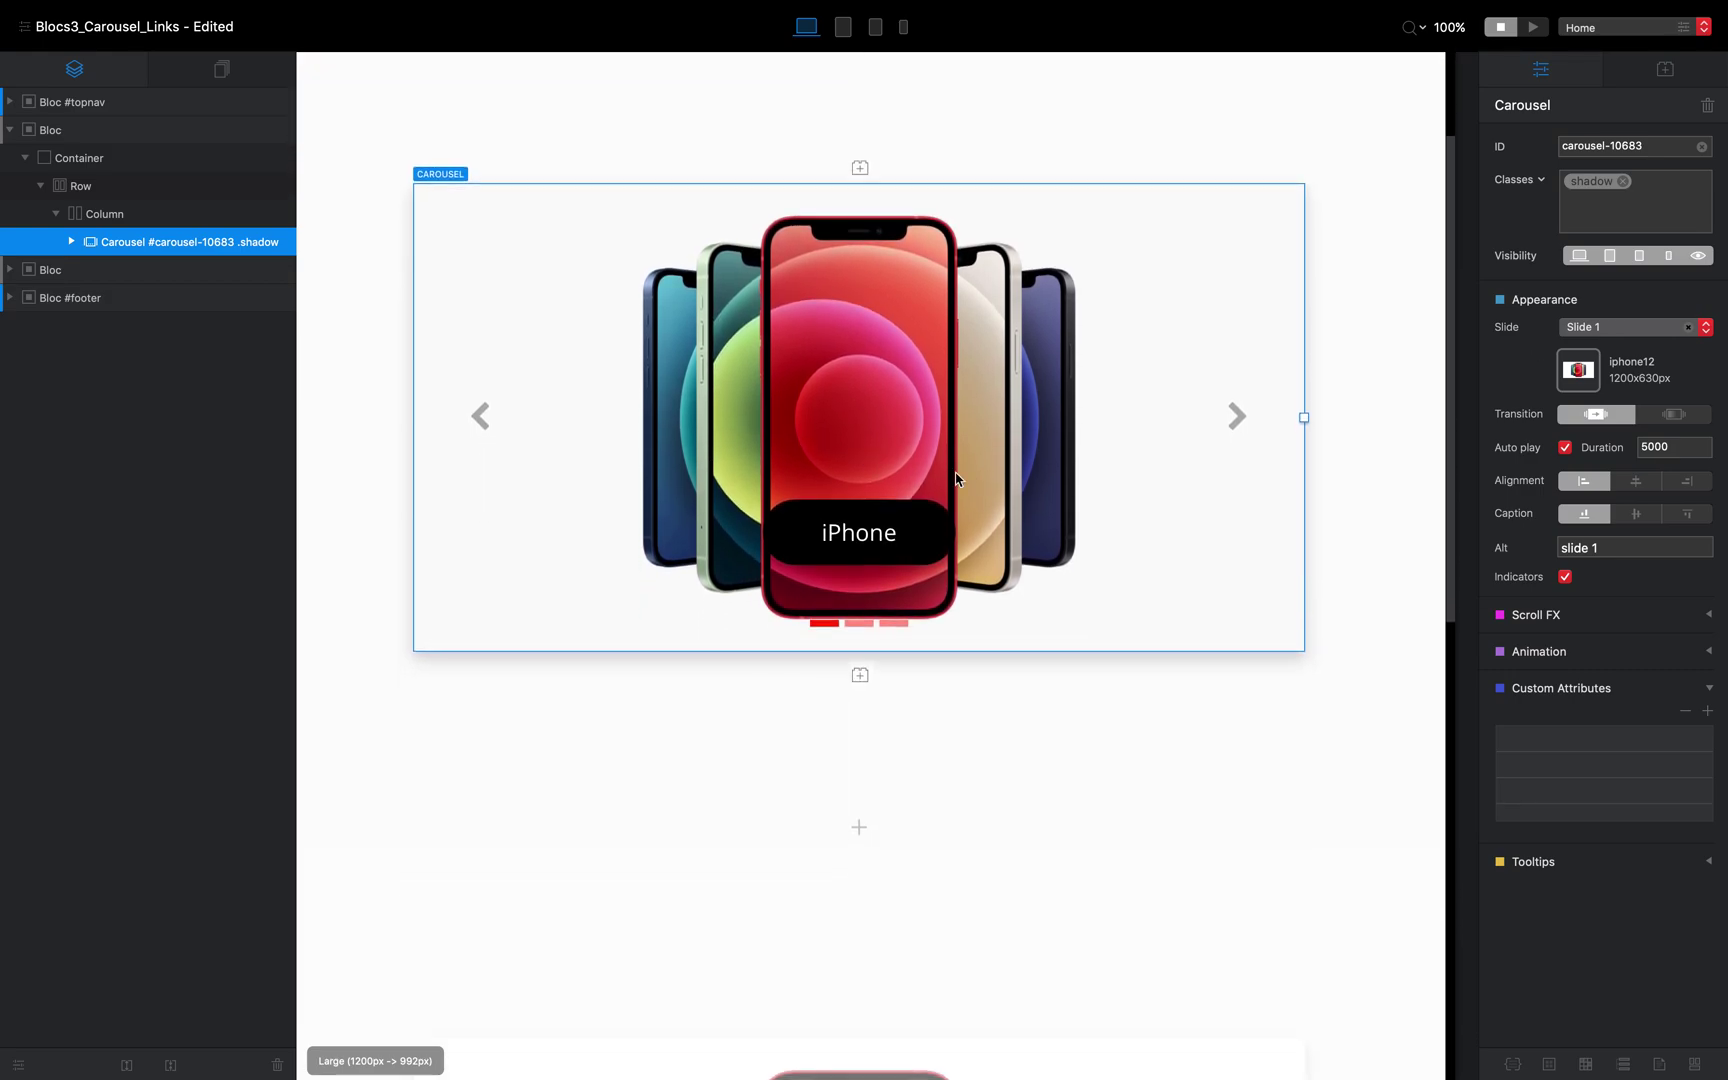
{"action": "scroll", "coordinate": [952, 475], "scroll_direction": "up", "scroll_amount": 5}
{"action": "left_click", "coordinate": [802, 278]}
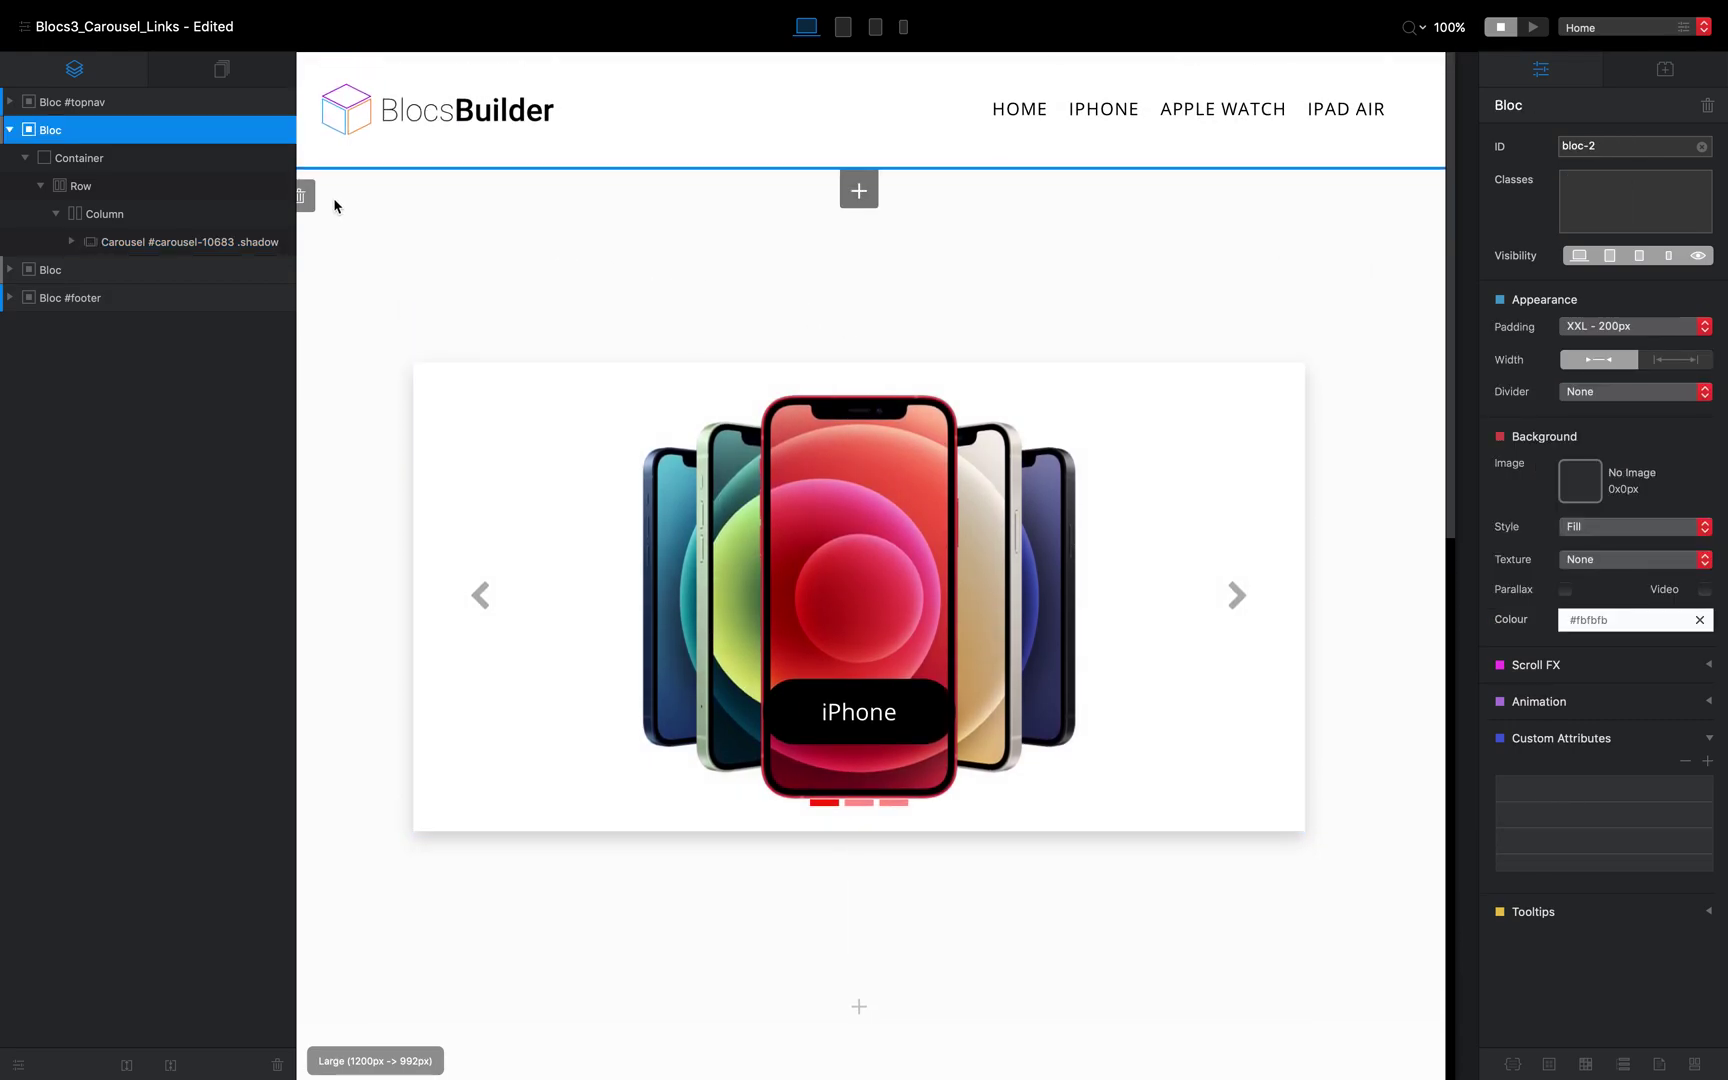
{"action": "left_click", "coordinate": [307, 199]}
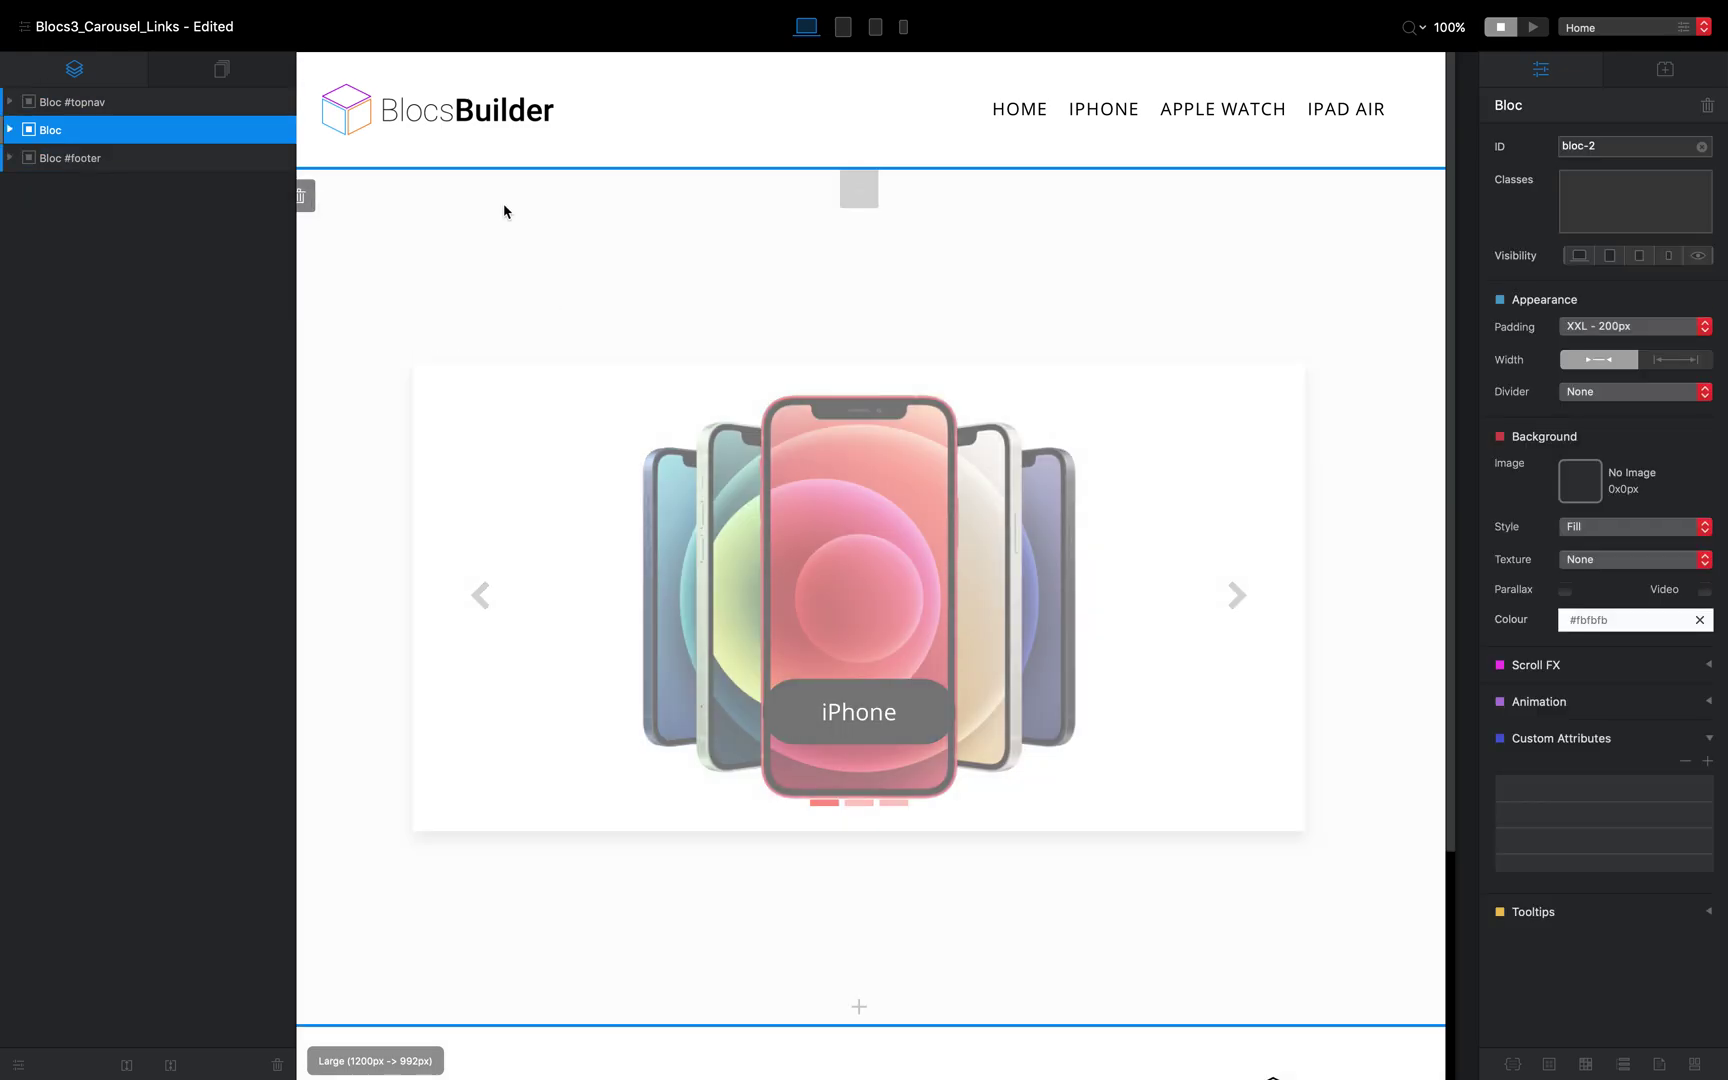
{"action": "scroll", "coordinate": [590, 289], "scroll_direction": "down", "scroll_amount": 2}
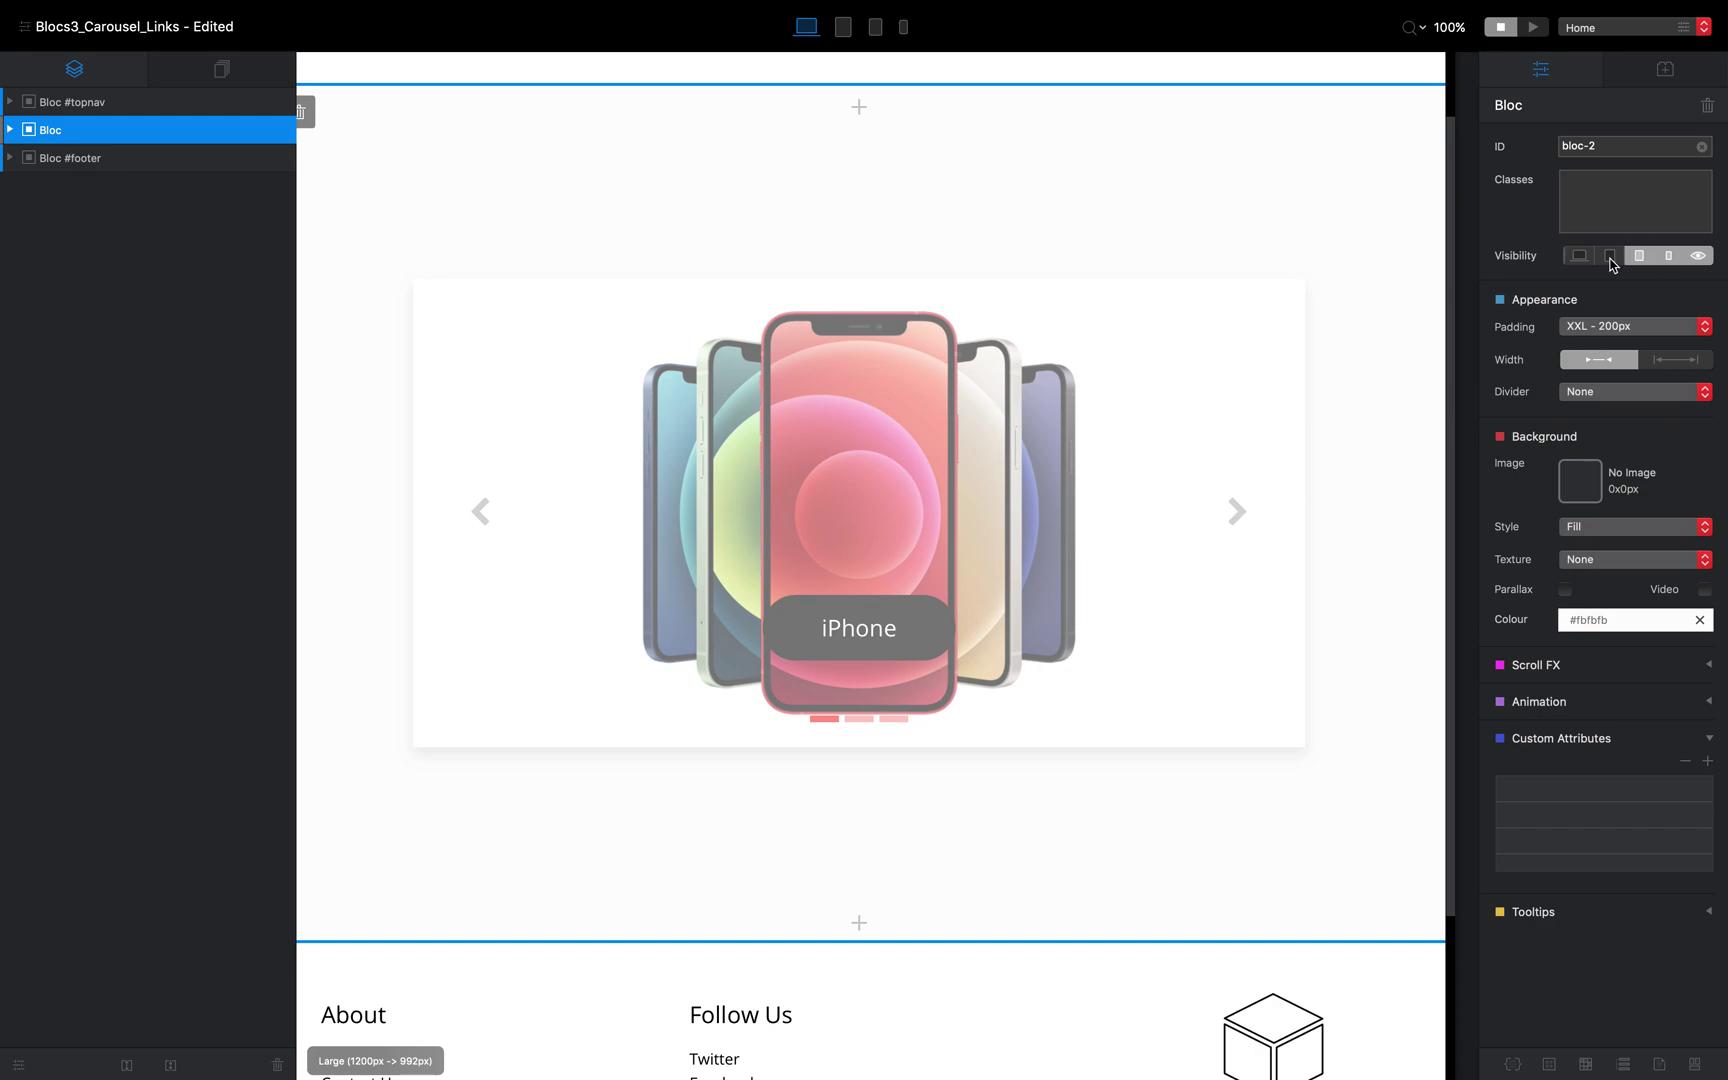
{"action": "left_click", "coordinate": [1579, 256]}
{"action": "scroll", "coordinate": [1245, 330], "scroll_direction": "up", "scroll_amount": 2}
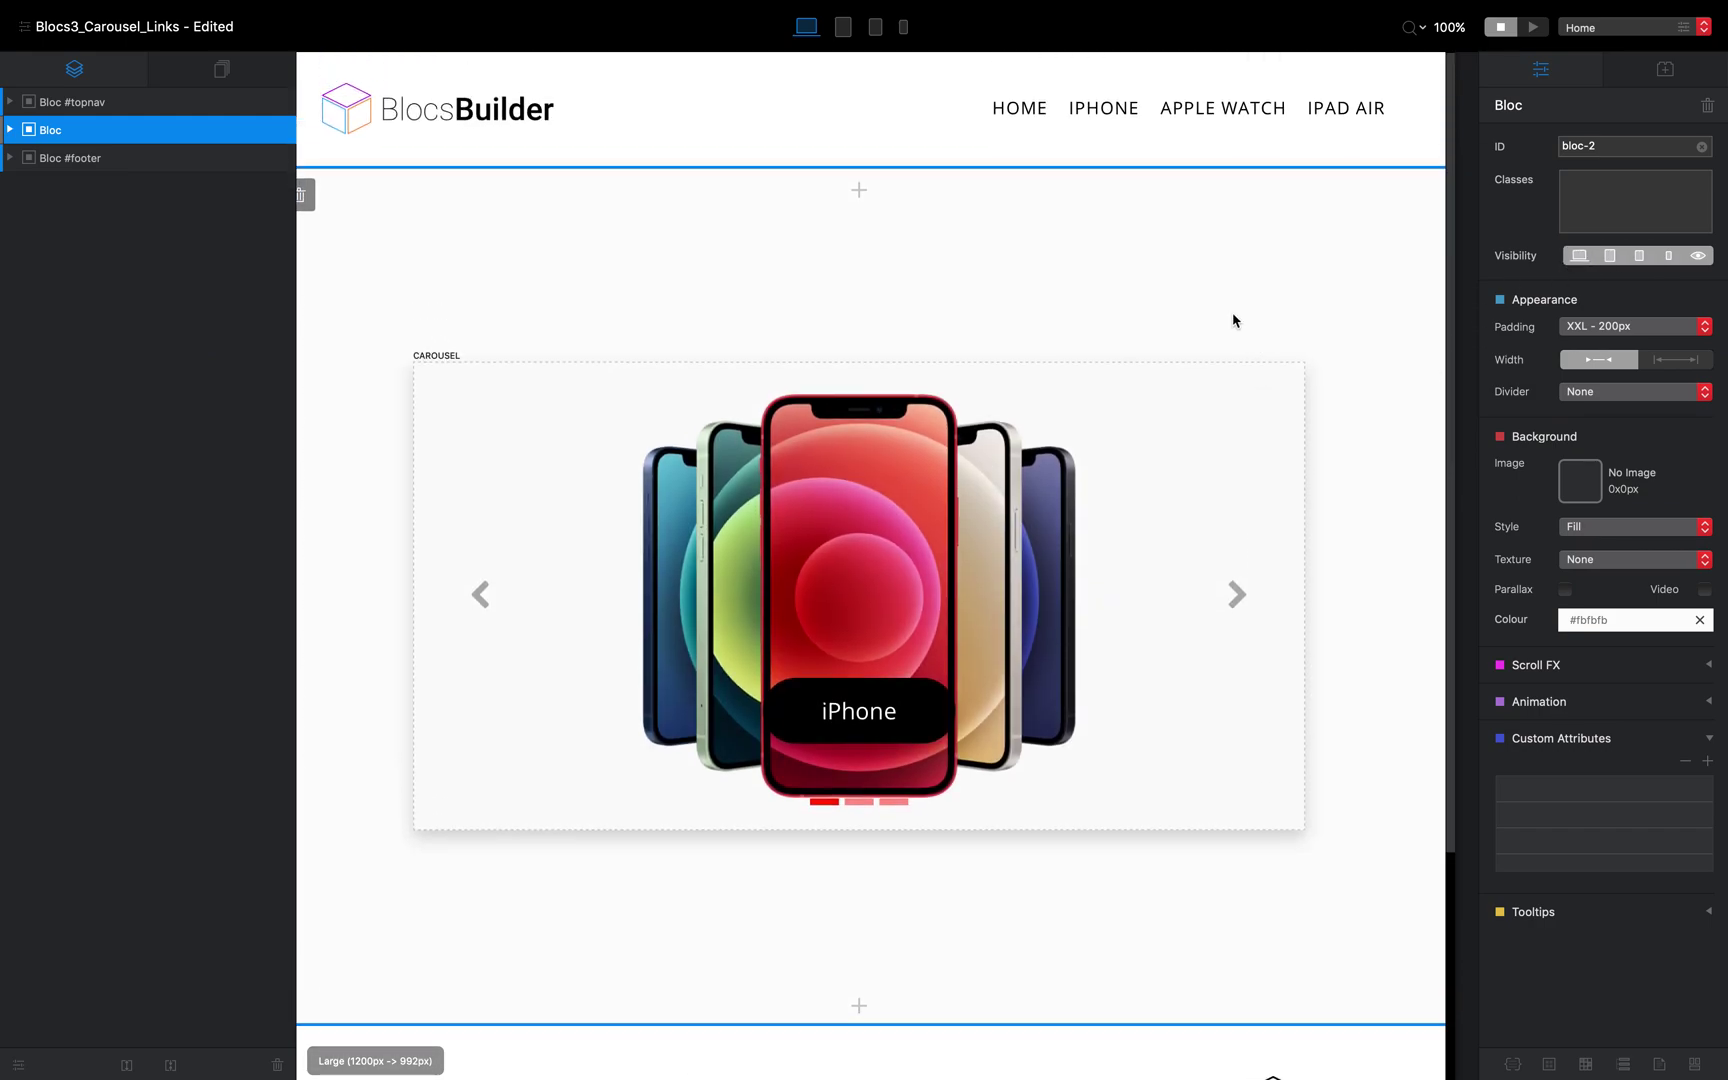
Preview the home page live, advance the carousel twice, and open the Apple Watch page
{"action": "left_click", "coordinate": [1532, 27]}
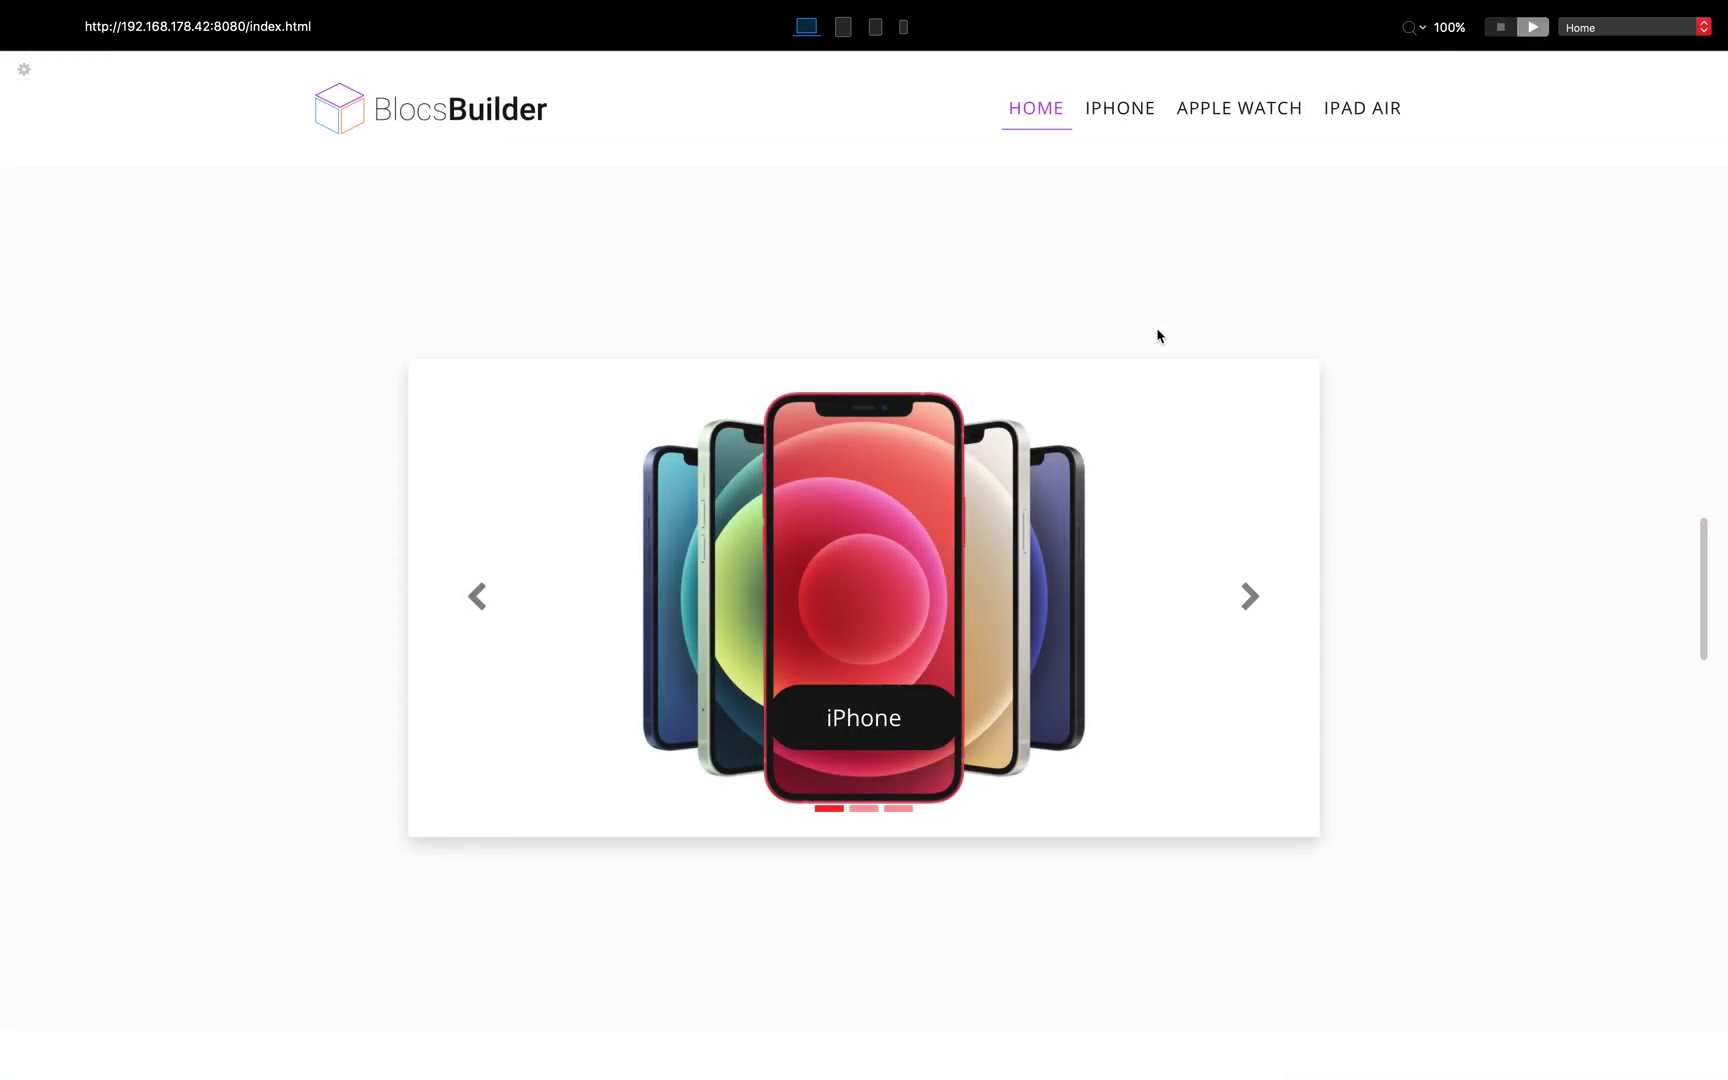
{"action": "scroll", "coordinate": [1126, 341], "scroll_direction": "down", "scroll_amount": 1}
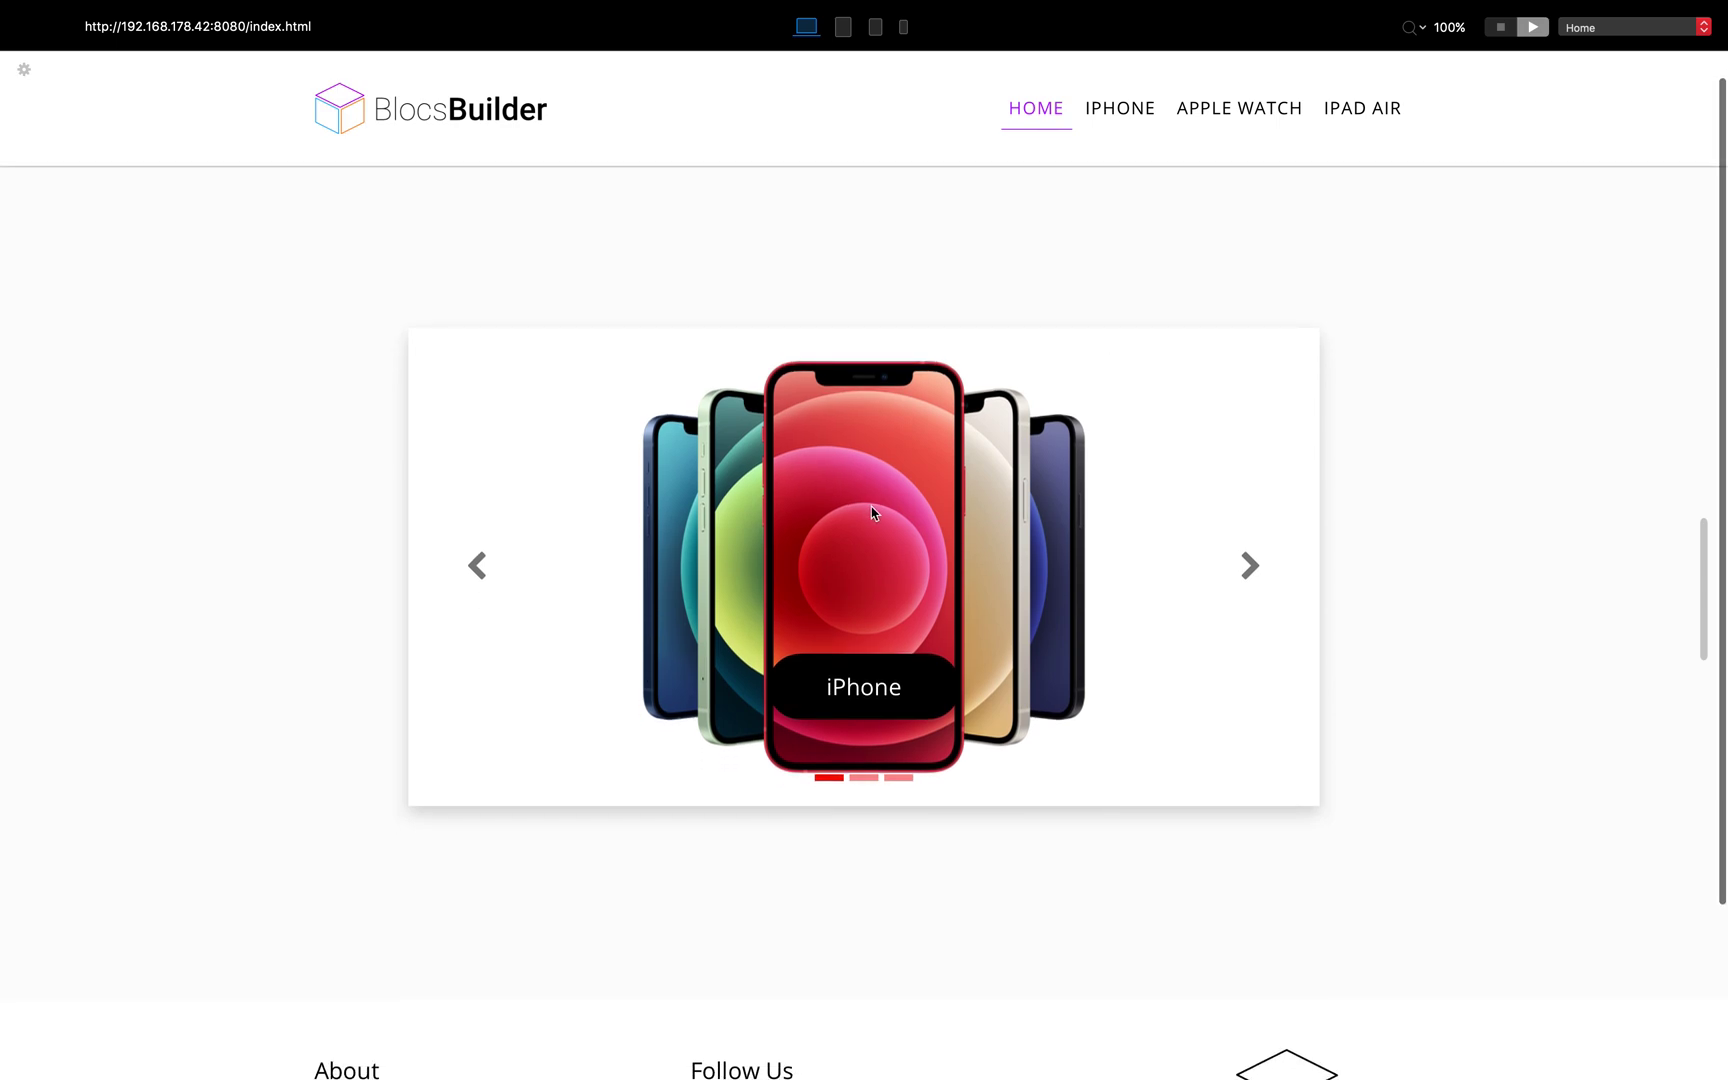
{"action": "left_click", "coordinate": [1249, 568]}
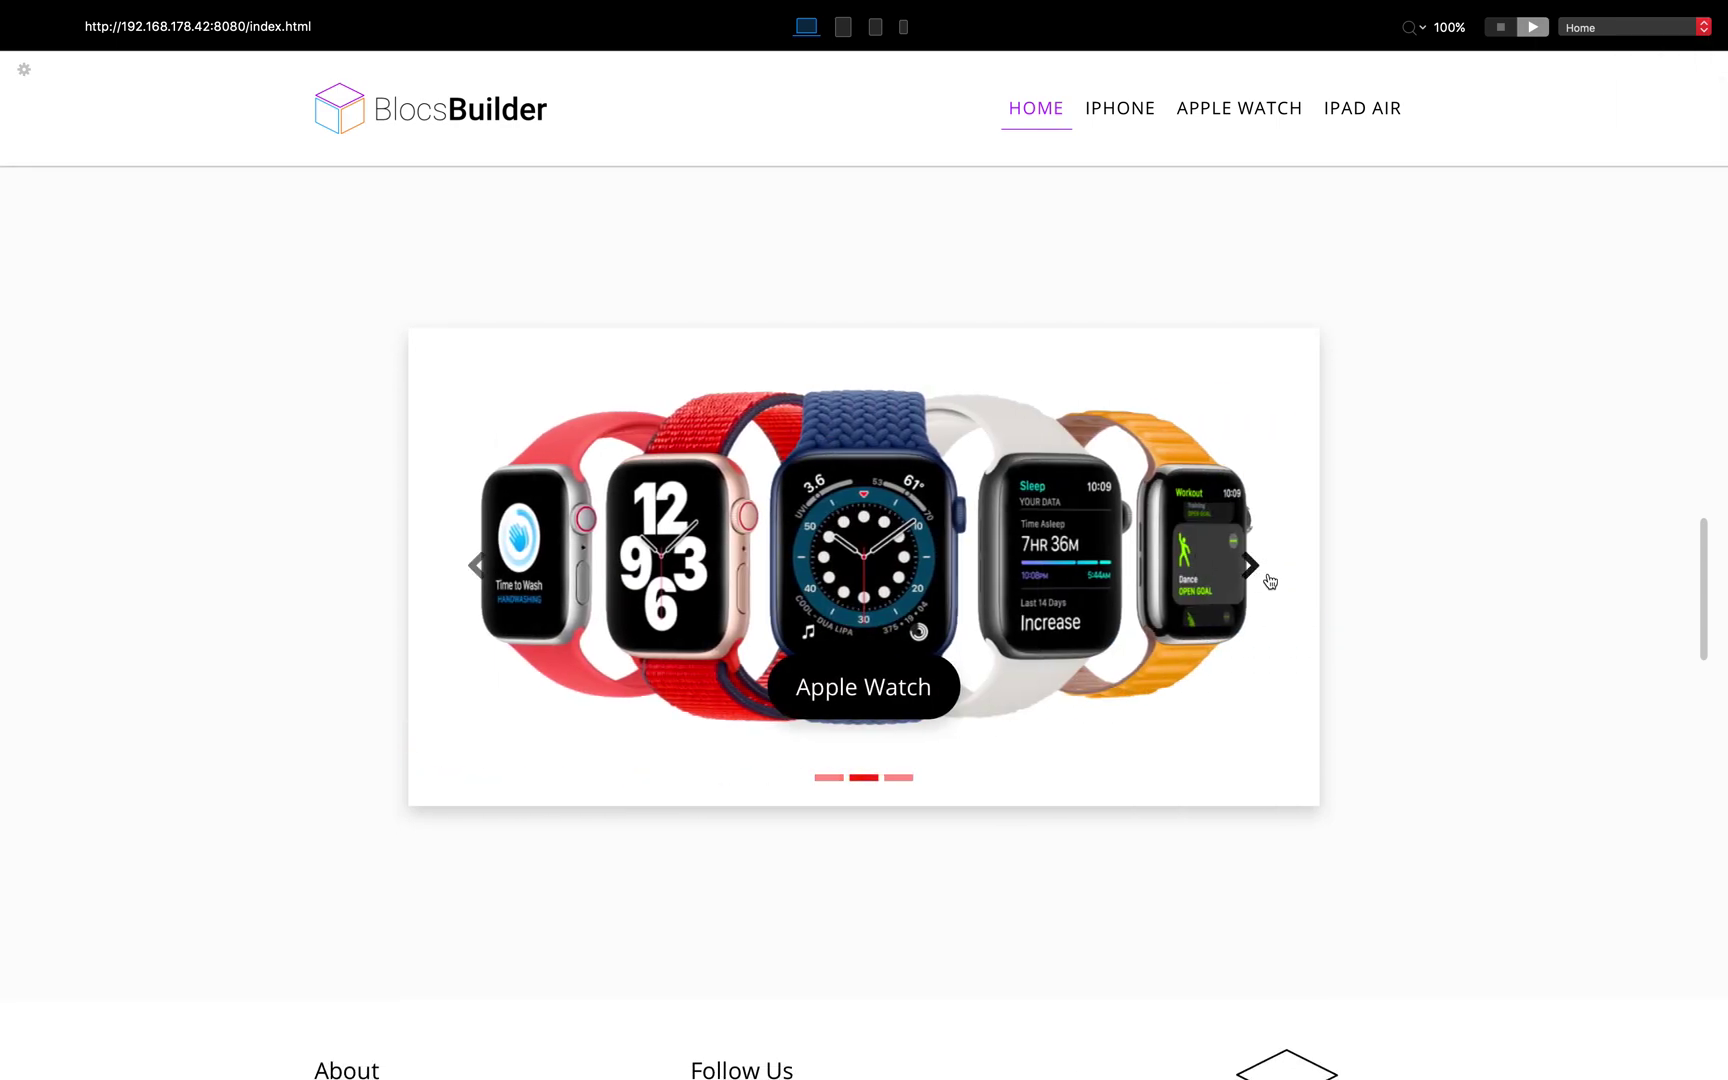
{"action": "left_click", "coordinate": [1249, 566]}
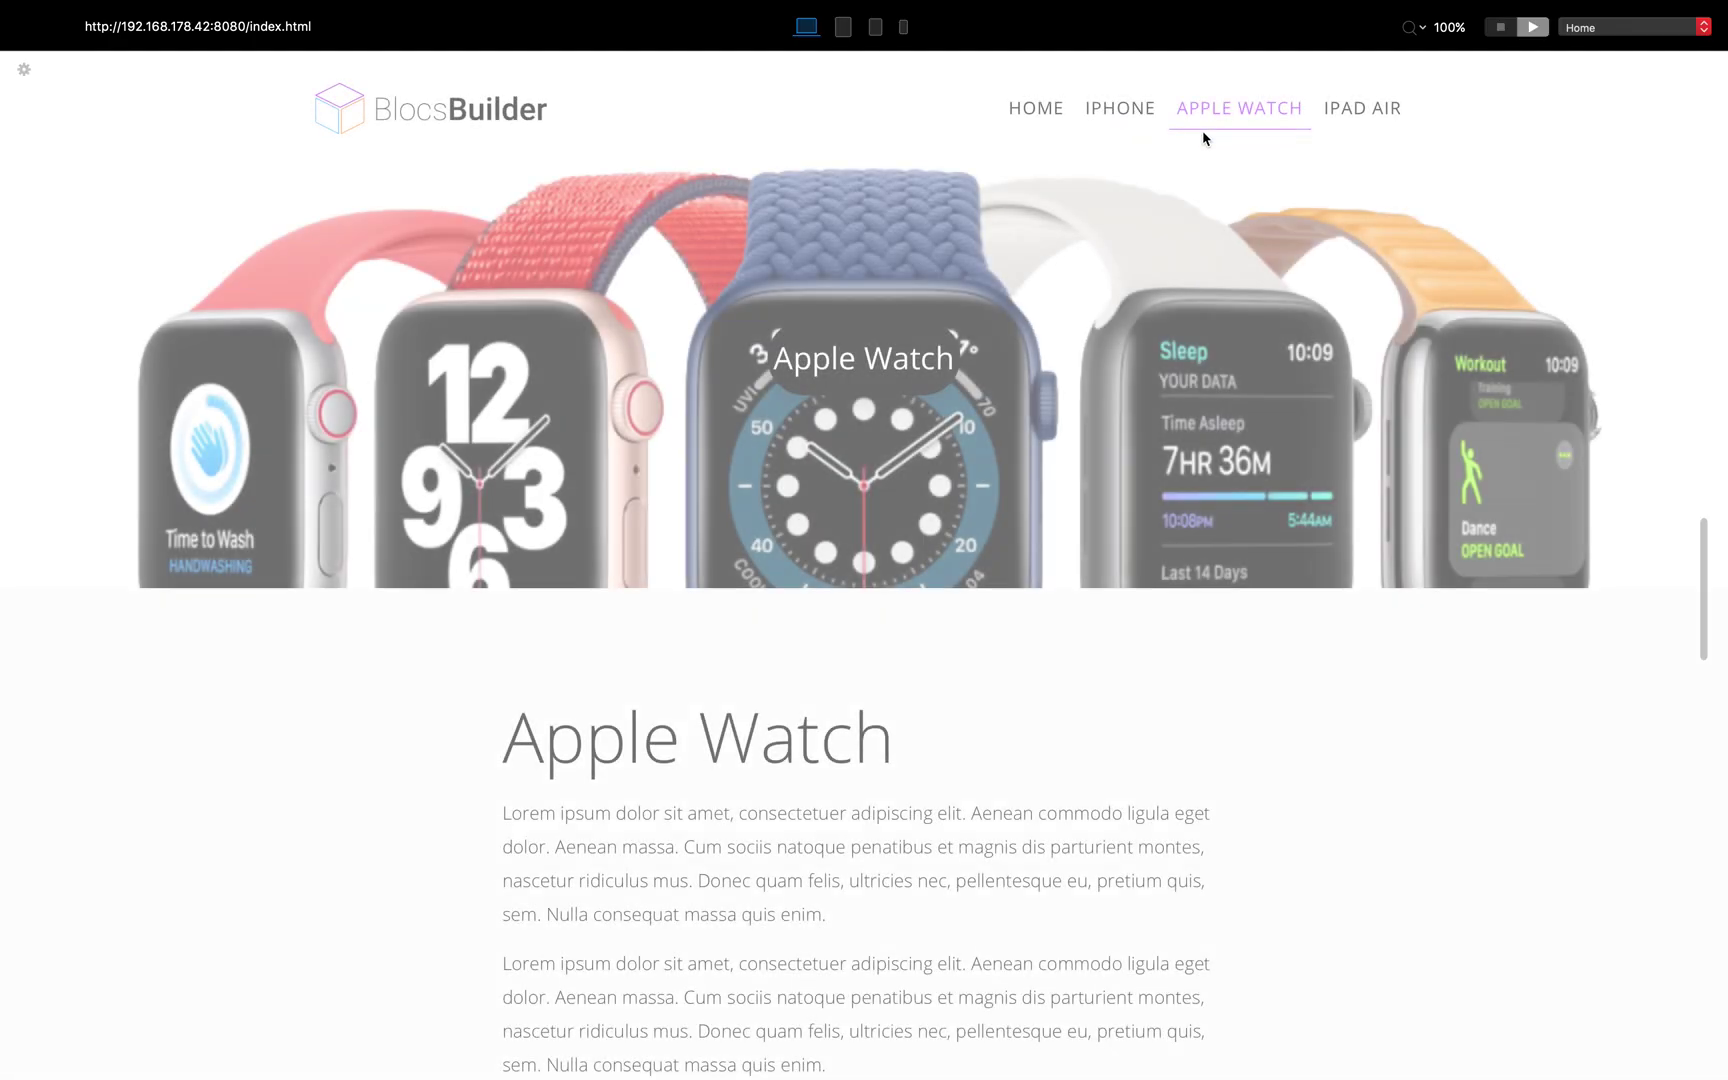
{"action": "left_click", "coordinate": [470, 120]}
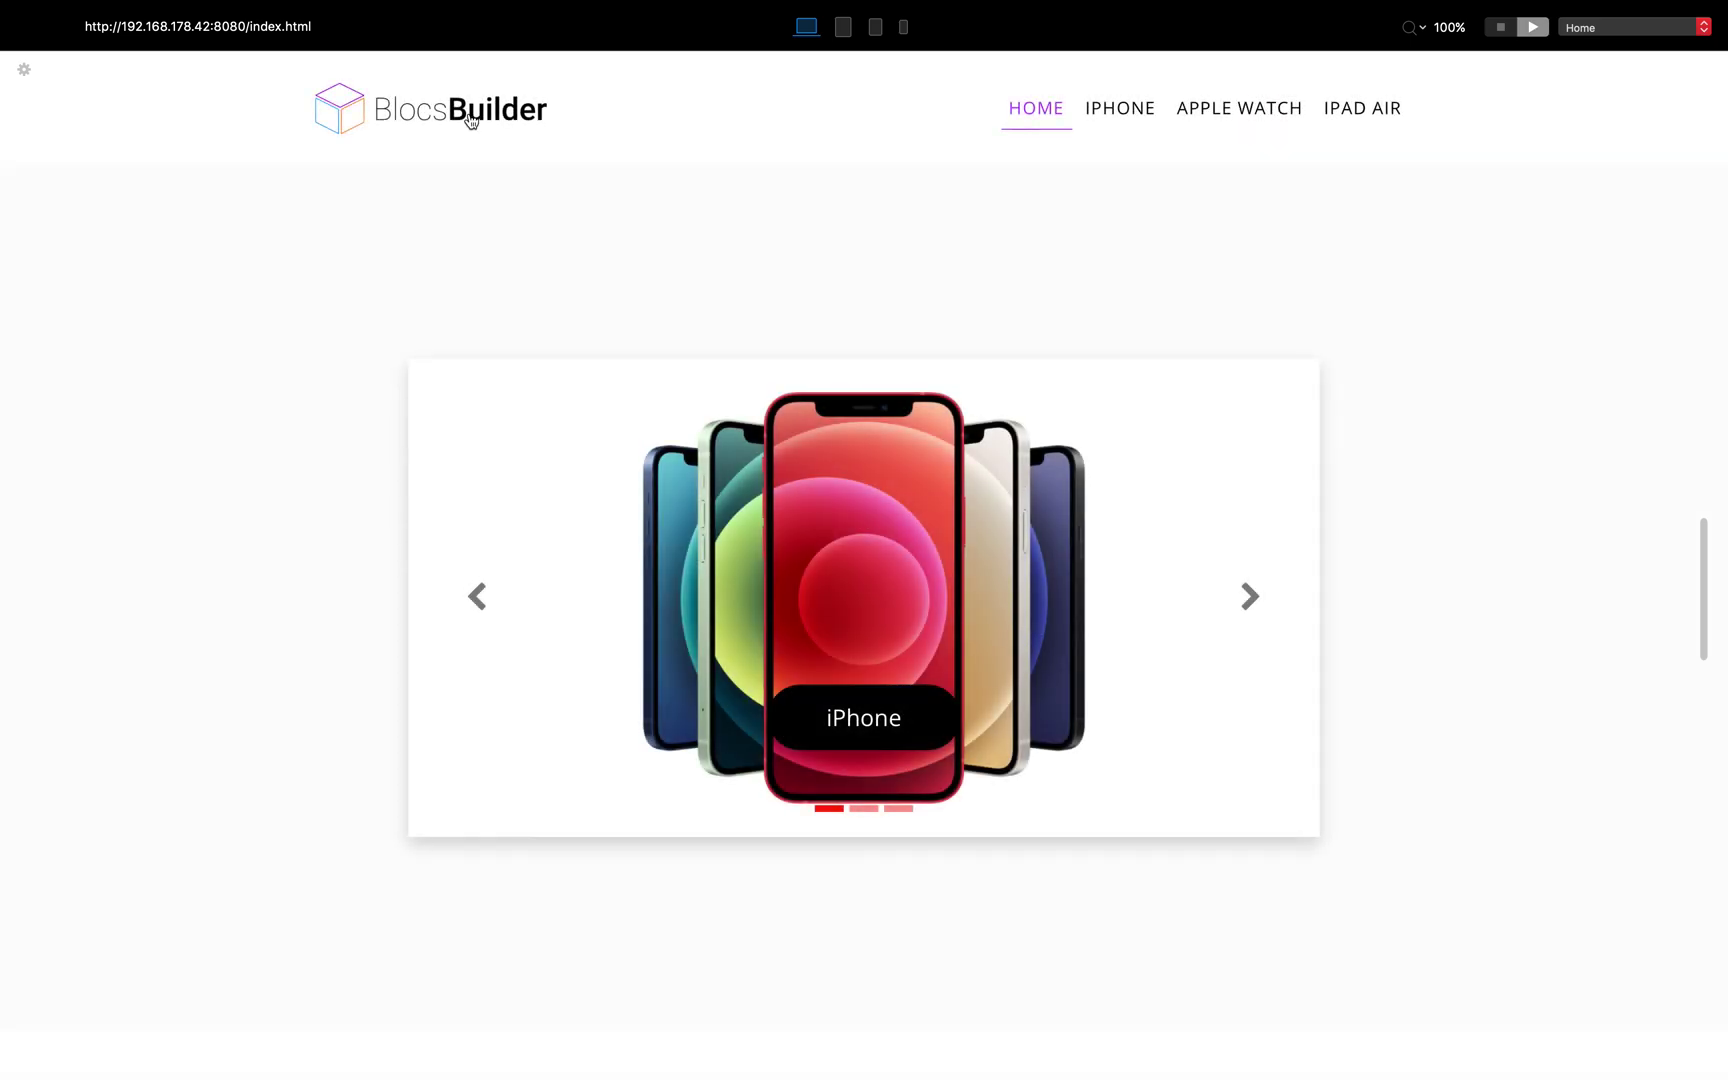
{"action": "scroll", "coordinate": [894, 245], "scroll_direction": "down", "scroll_amount": 5}
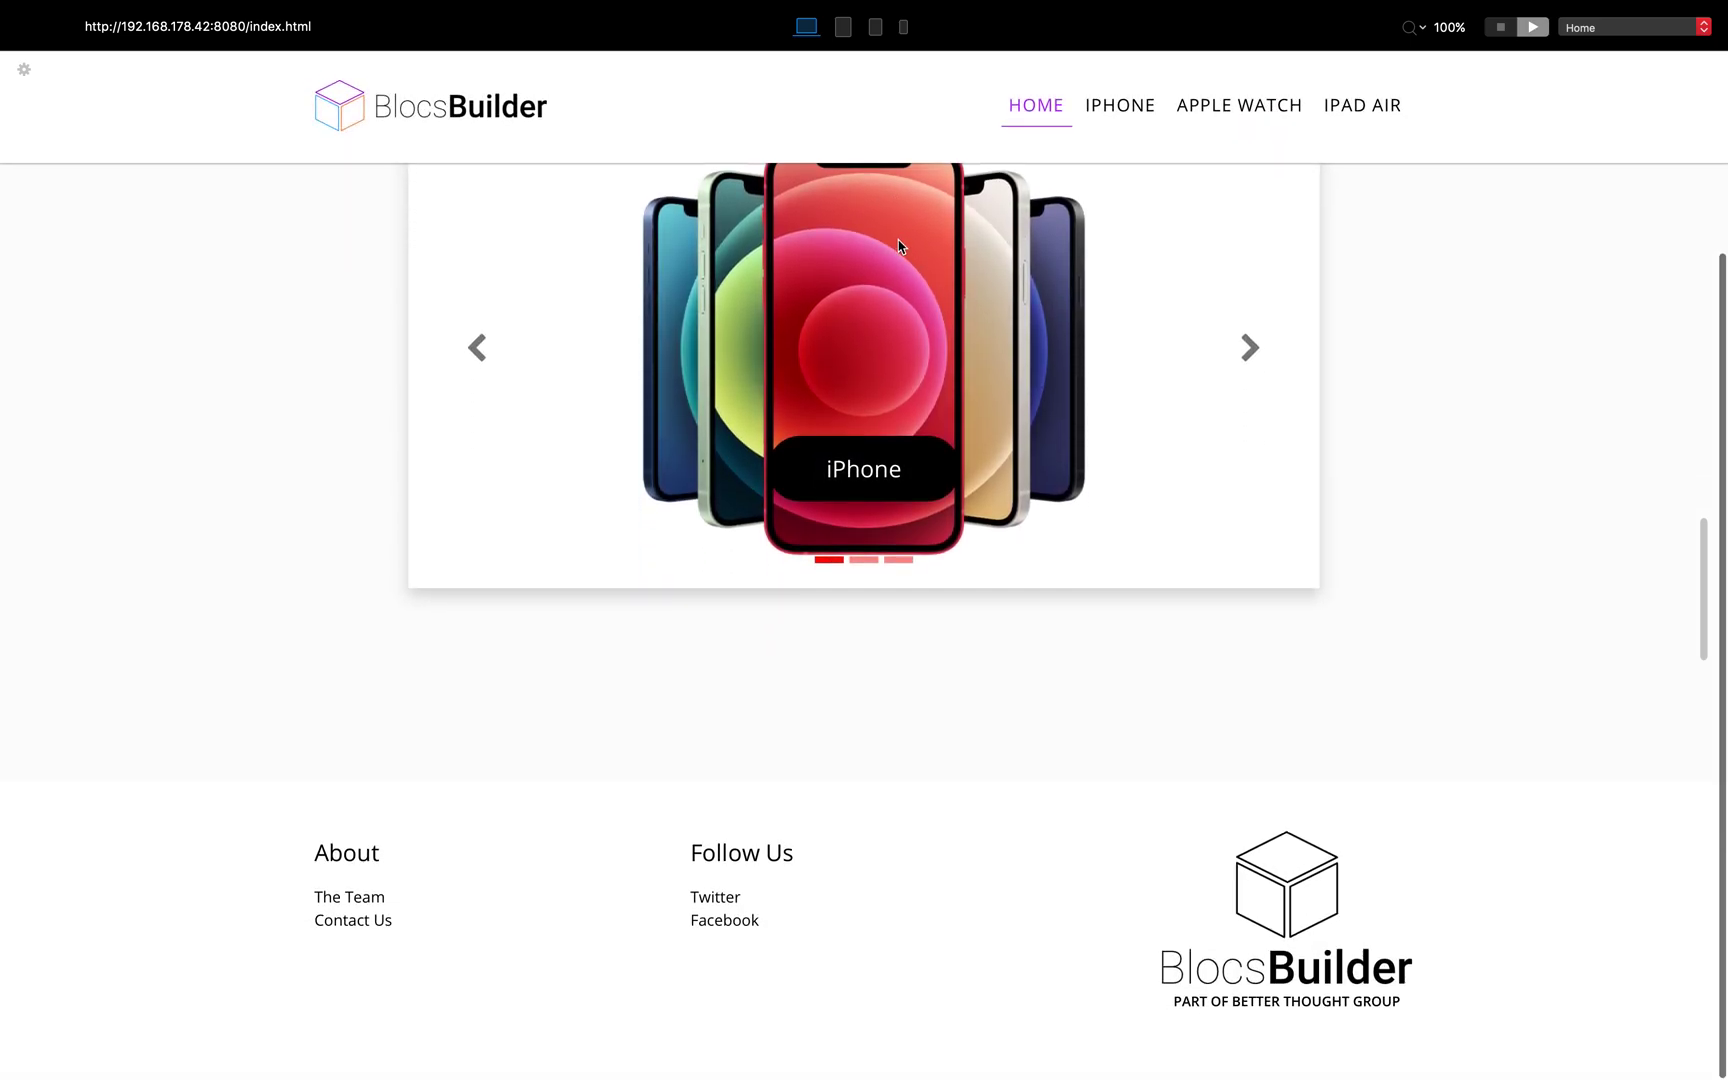
{"action": "scroll", "coordinate": [1261, 629], "scroll_direction": "up", "scroll_amount": 3}
Stop the preview and expand the carousel's Inner Container in the layers tree to reveal its slides
{"action": "left_click", "coordinate": [1499, 29]}
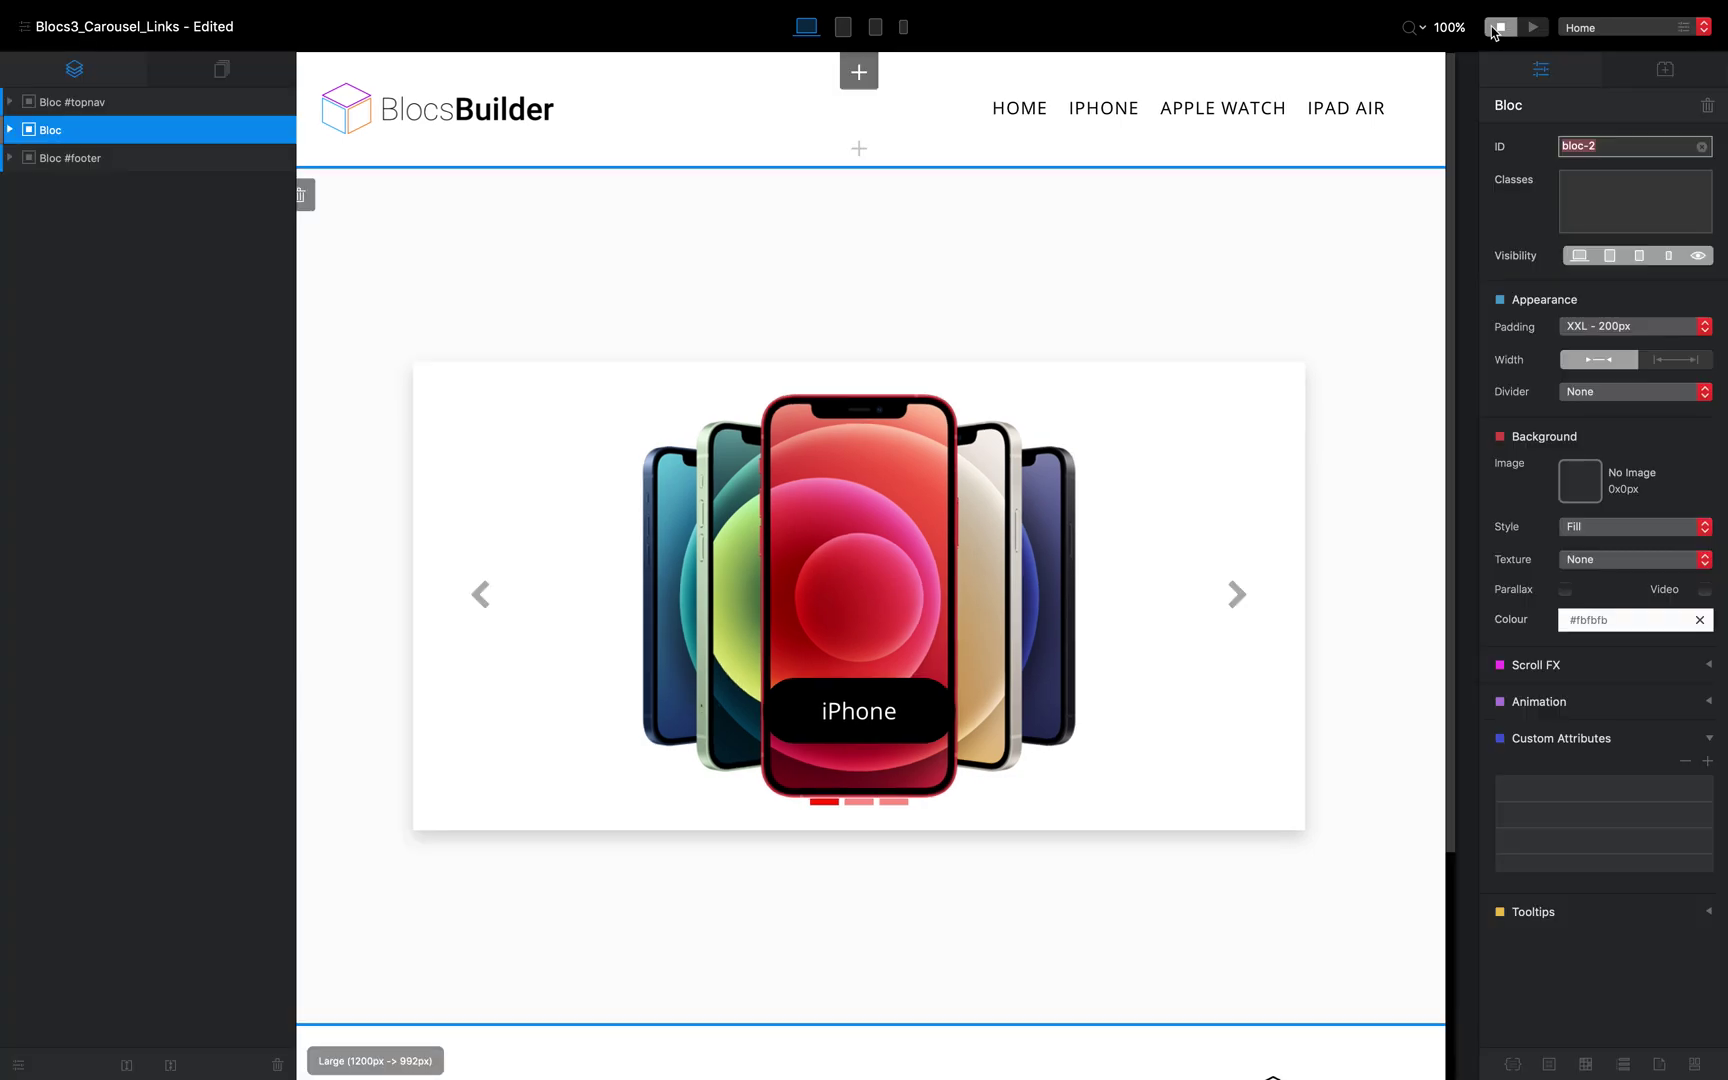
{"action": "left_click", "coordinate": [966, 394]}
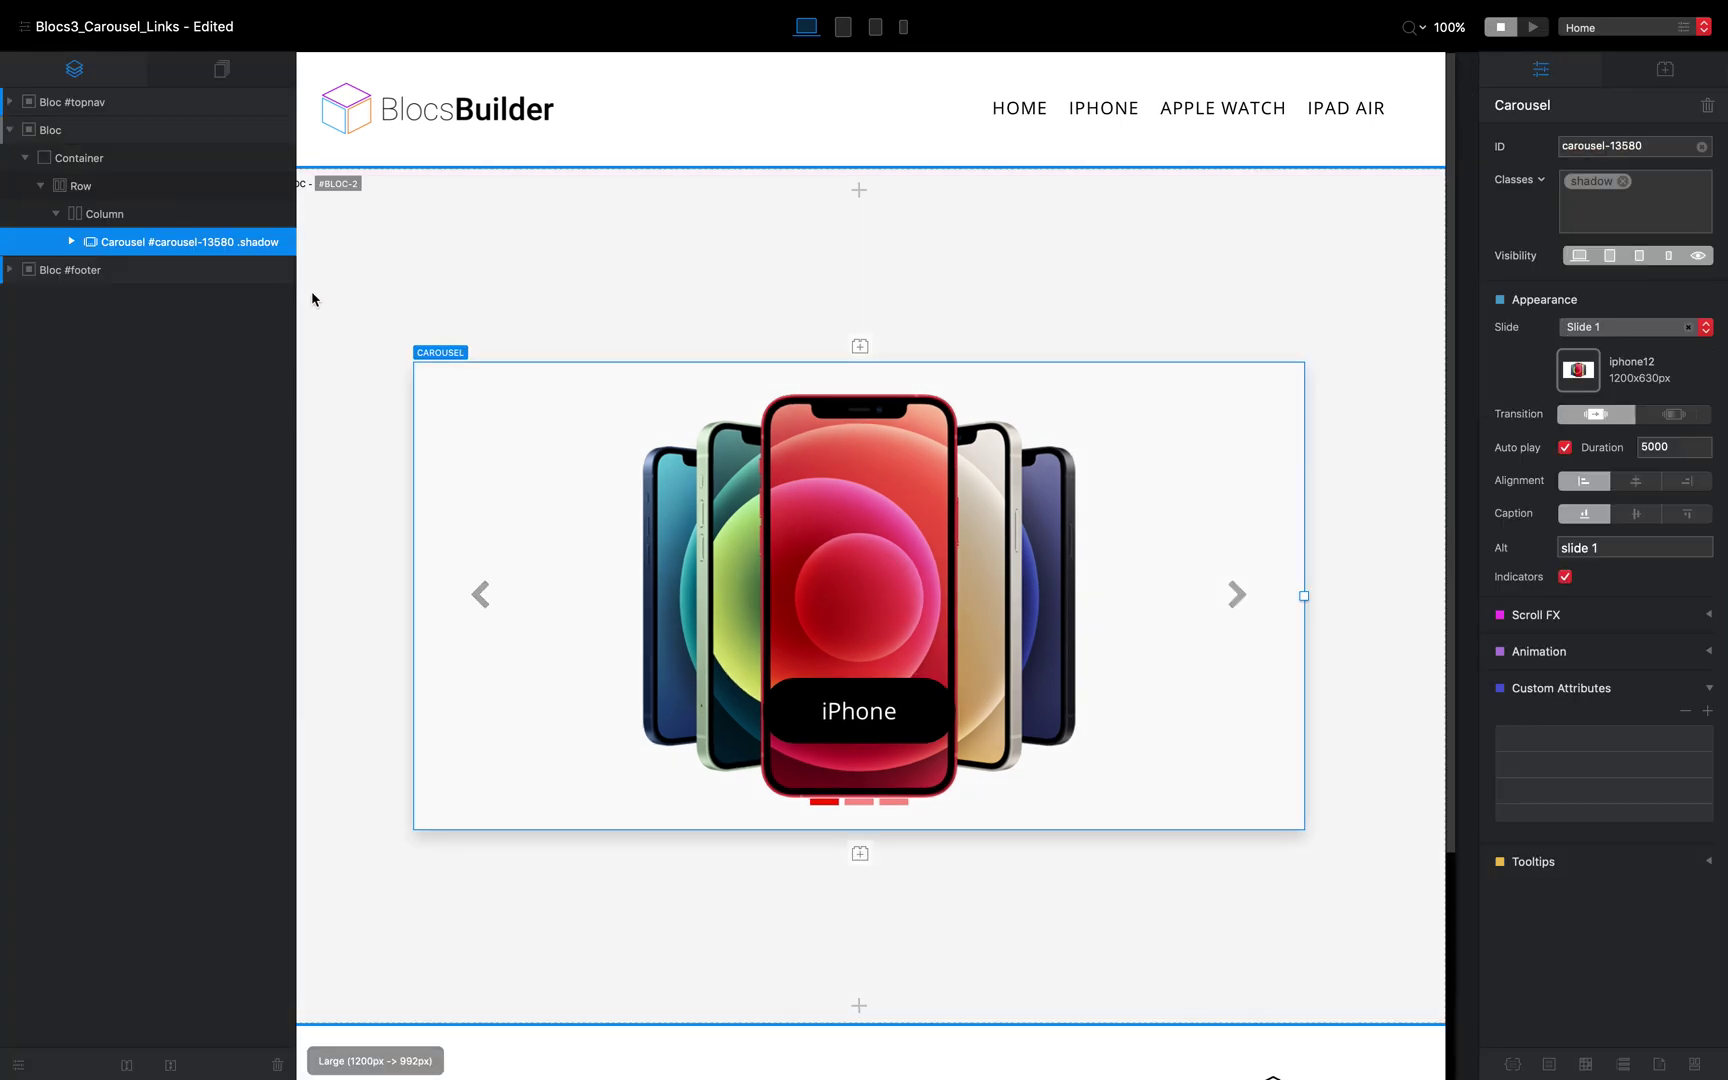
{"action": "left_click", "coordinate": [72, 243]}
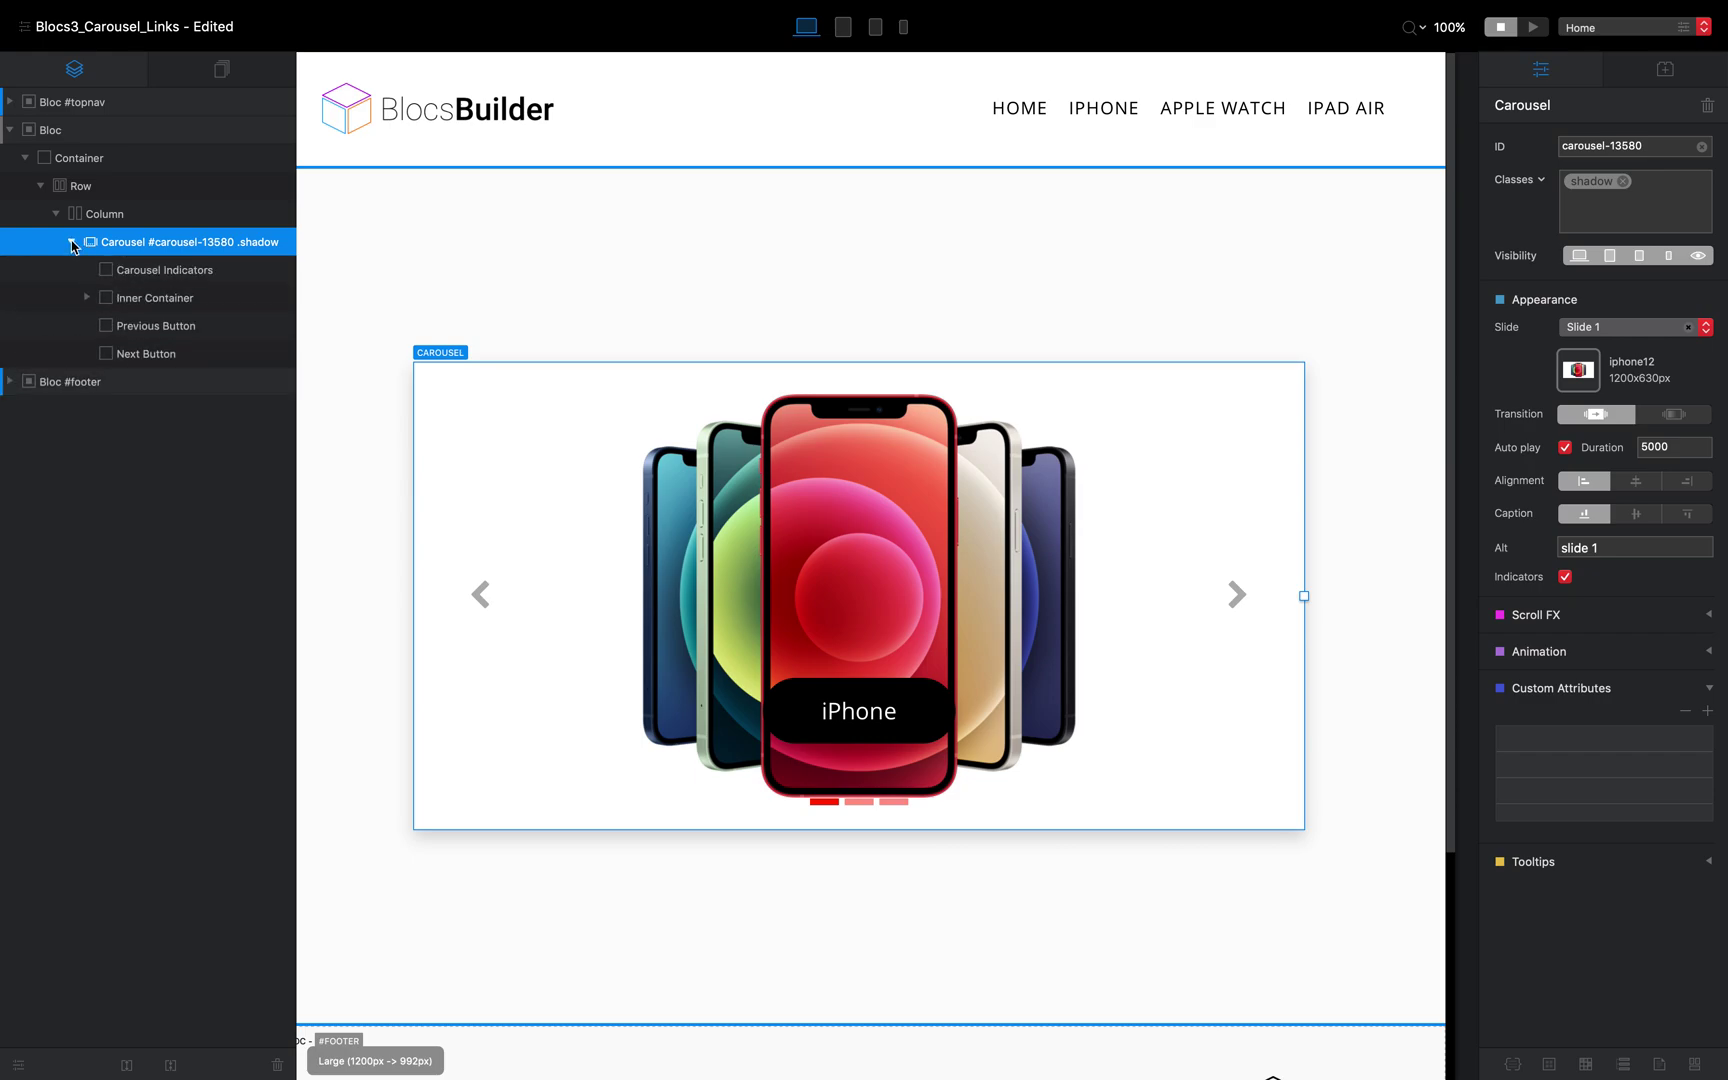
{"action": "left_click", "coordinate": [158, 303]}
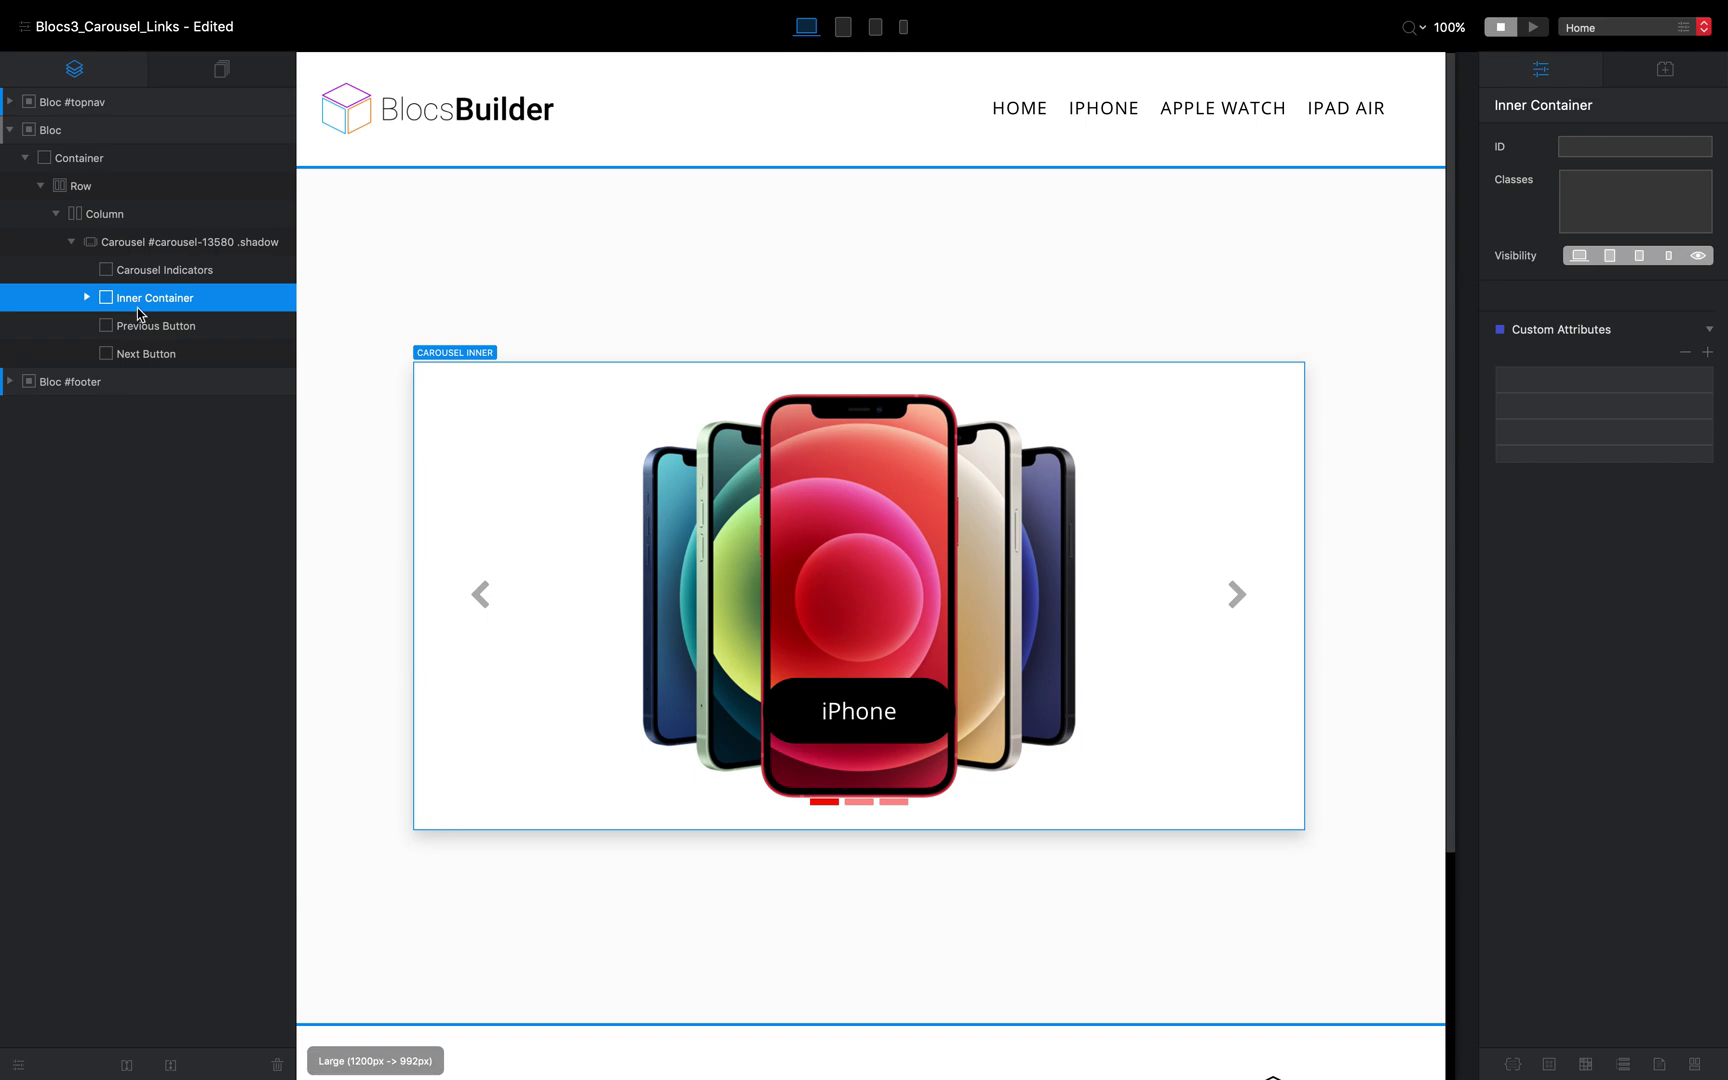
{"action": "left_click", "coordinate": [87, 298]}
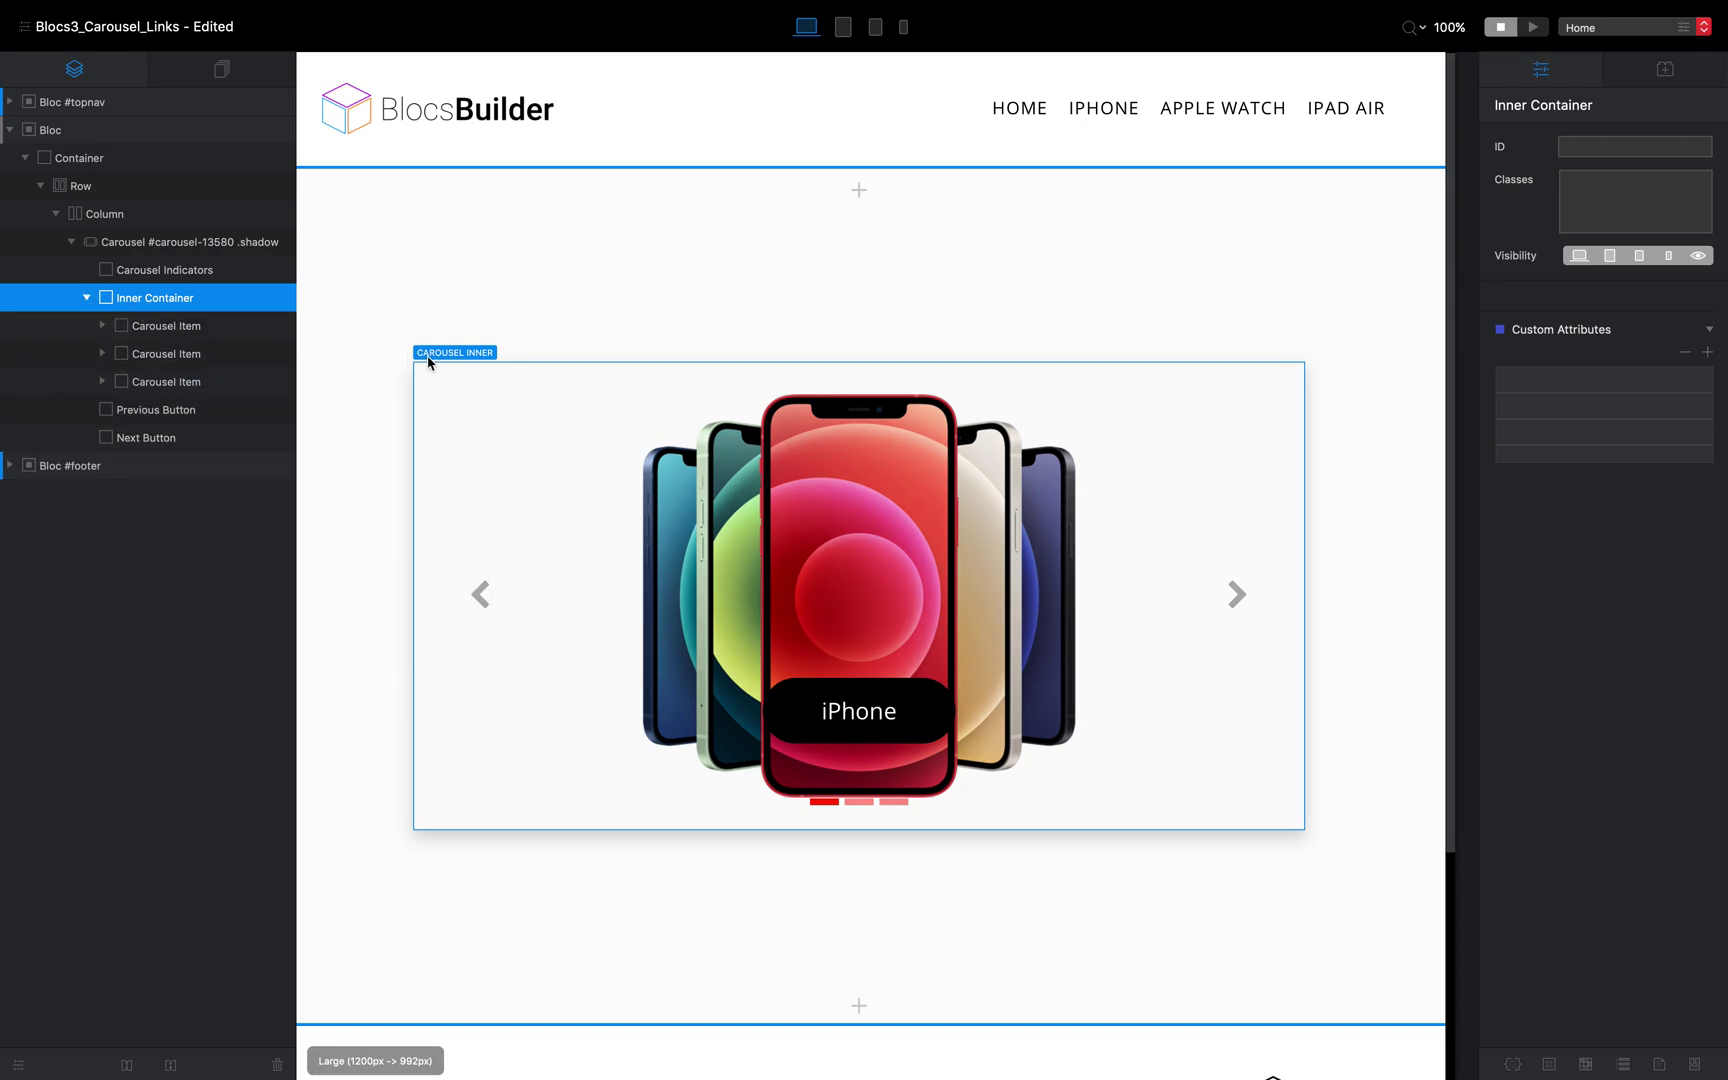
{"action": "scroll", "coordinate": [444, 394], "scroll_direction": "down", "scroll_amount": 1}
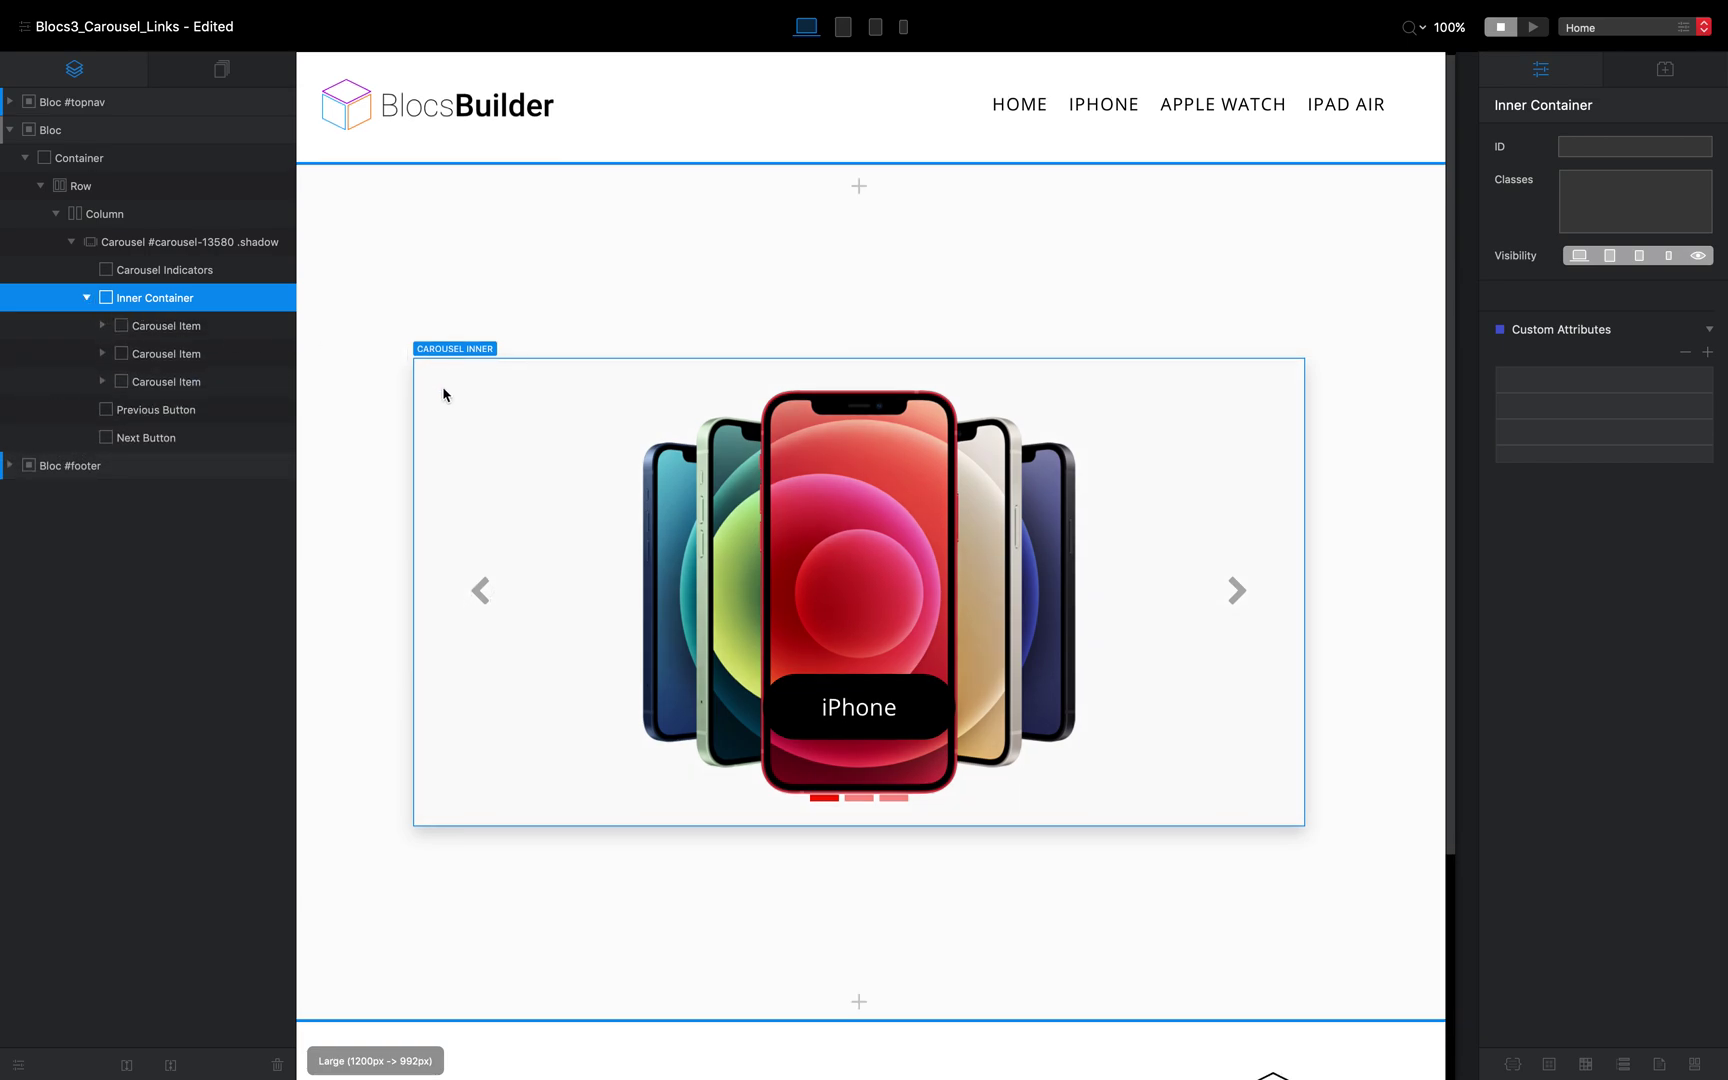
Select the first Carousel Item and reopen its empty Custom Attributes section
{"action": "left_click", "coordinate": [180, 334]}
{"action": "left_click", "coordinate": [192, 354]}
{"action": "left_click", "coordinate": [200, 381]}
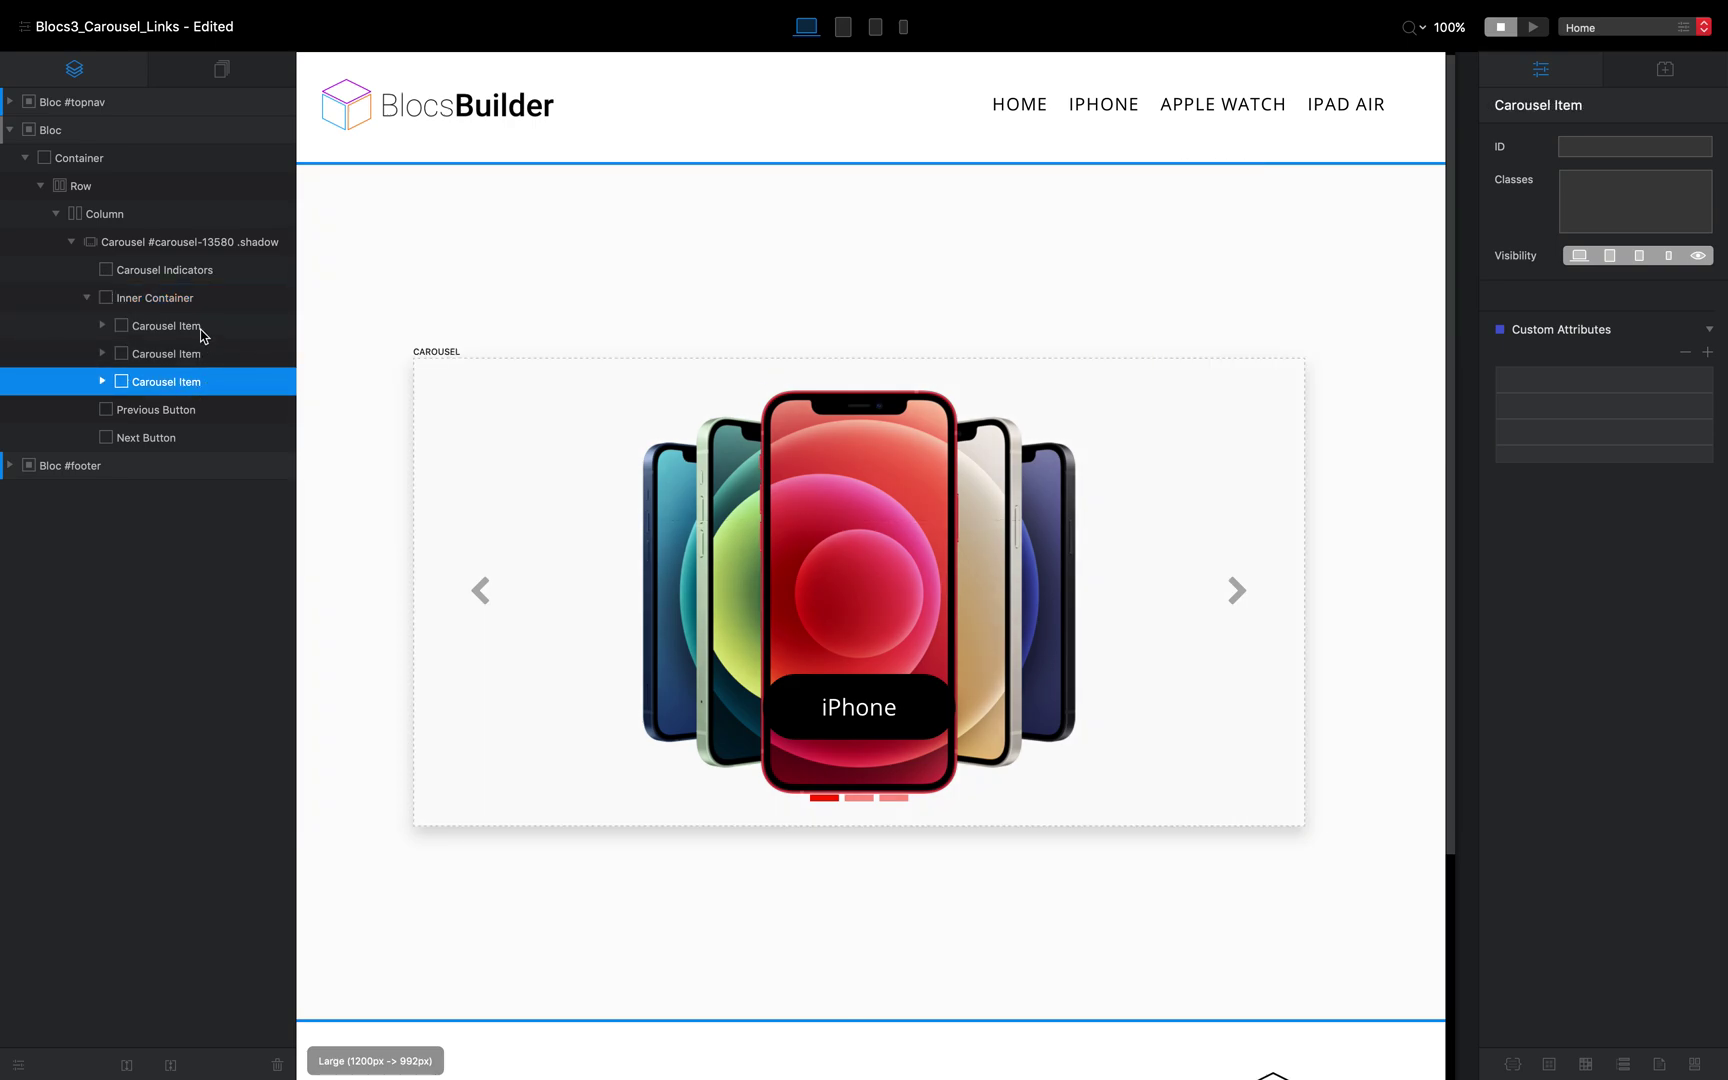
{"action": "left_click", "coordinate": [200, 334]}
{"action": "left_click", "coordinate": [205, 354]}
{"action": "left_click", "coordinate": [207, 381]}
{"action": "left_click", "coordinate": [193, 330]}
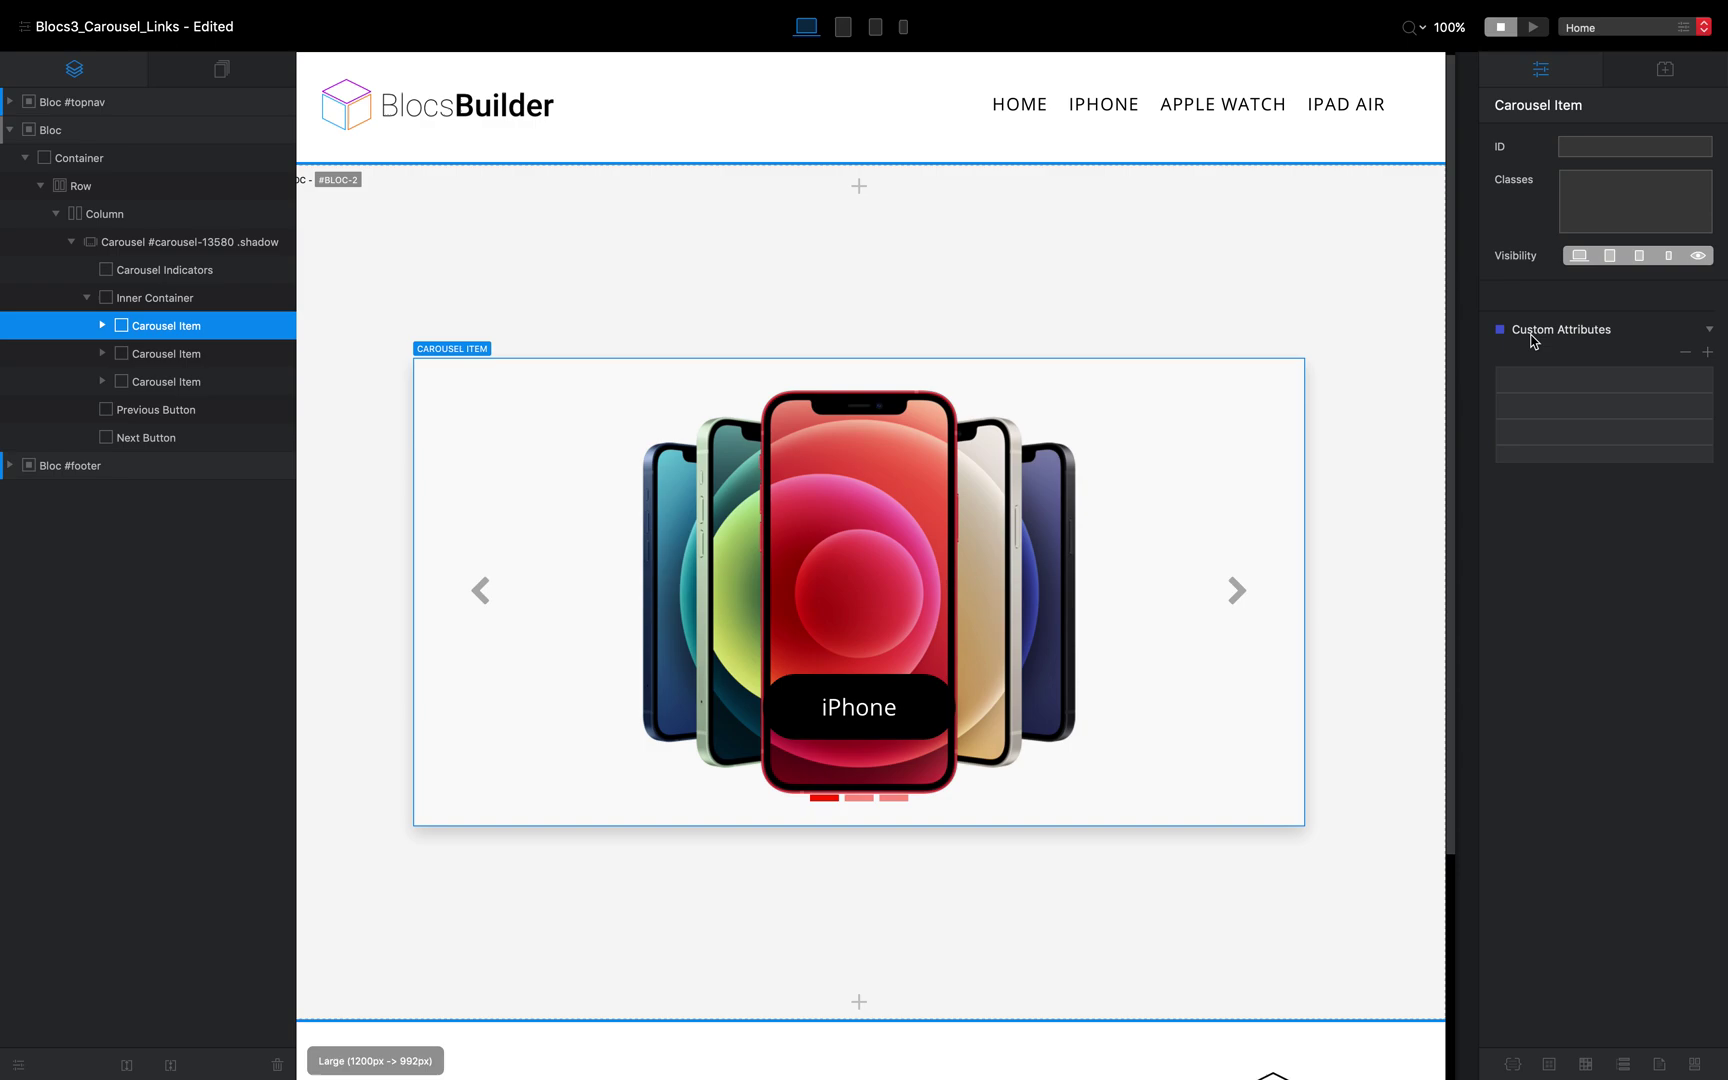
{"action": "left_click", "coordinate": [1710, 330]}
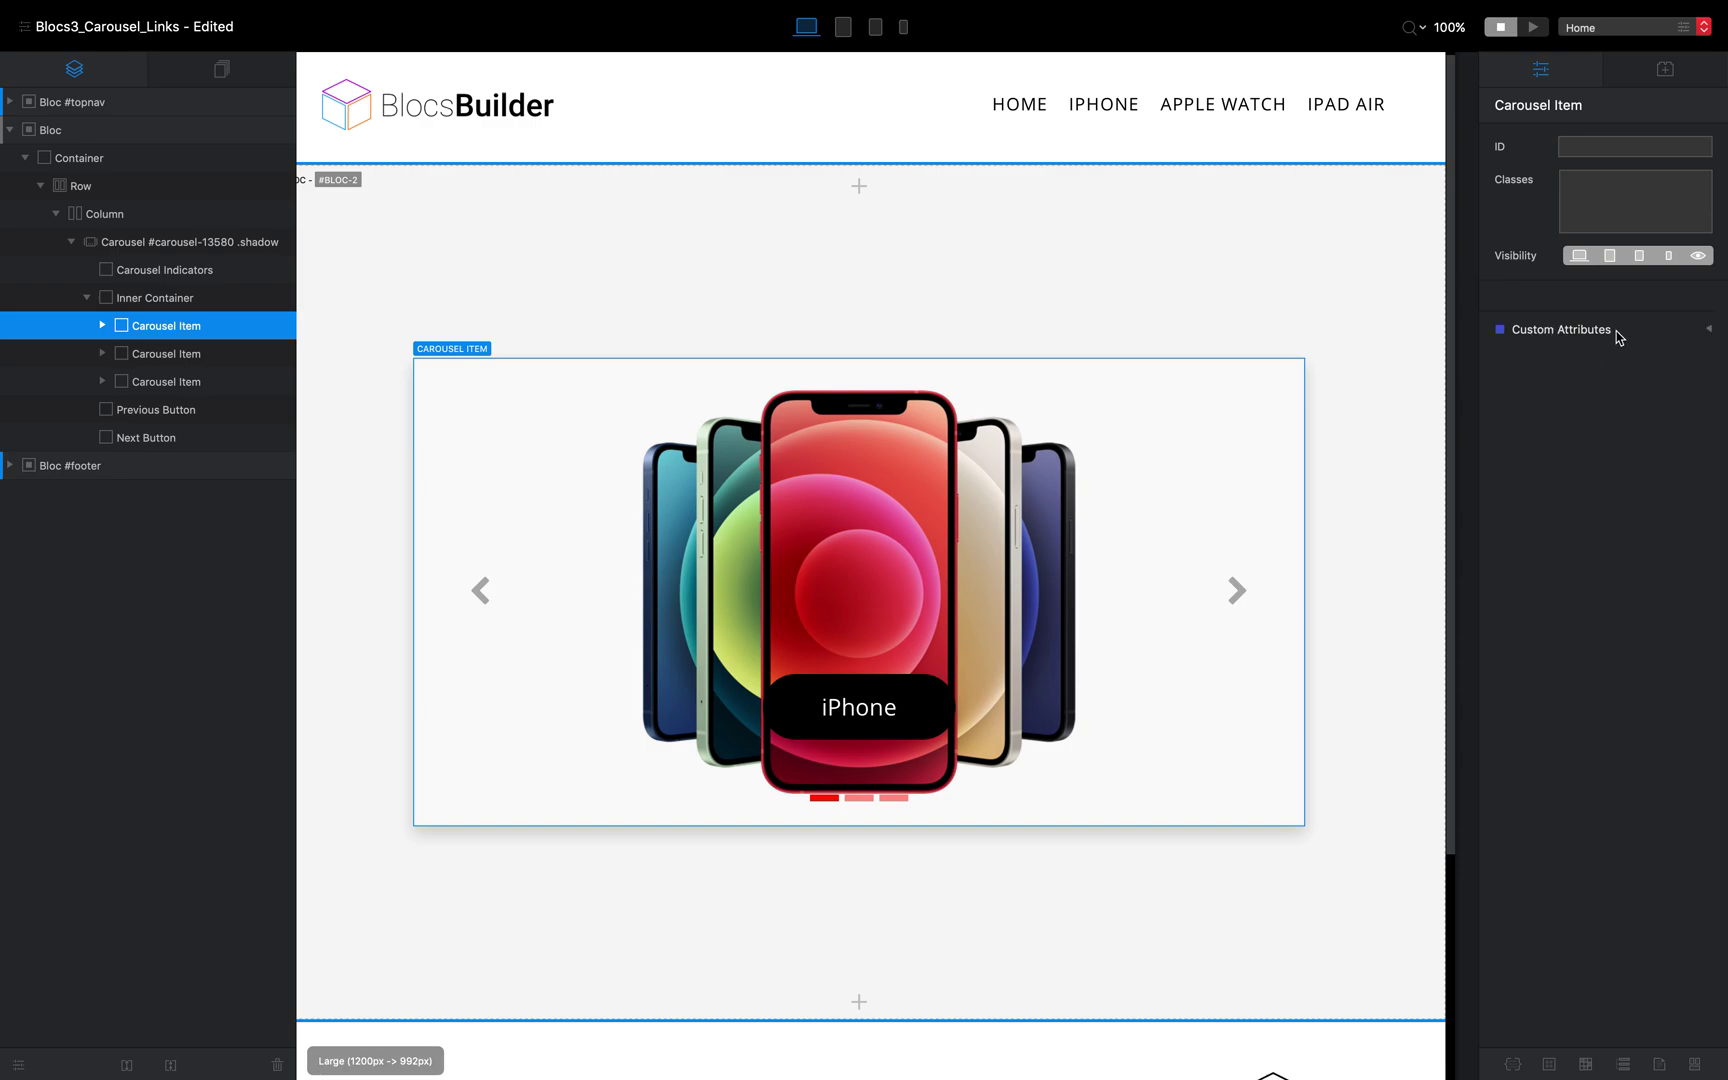
{"action": "left_click", "coordinate": [1710, 331]}
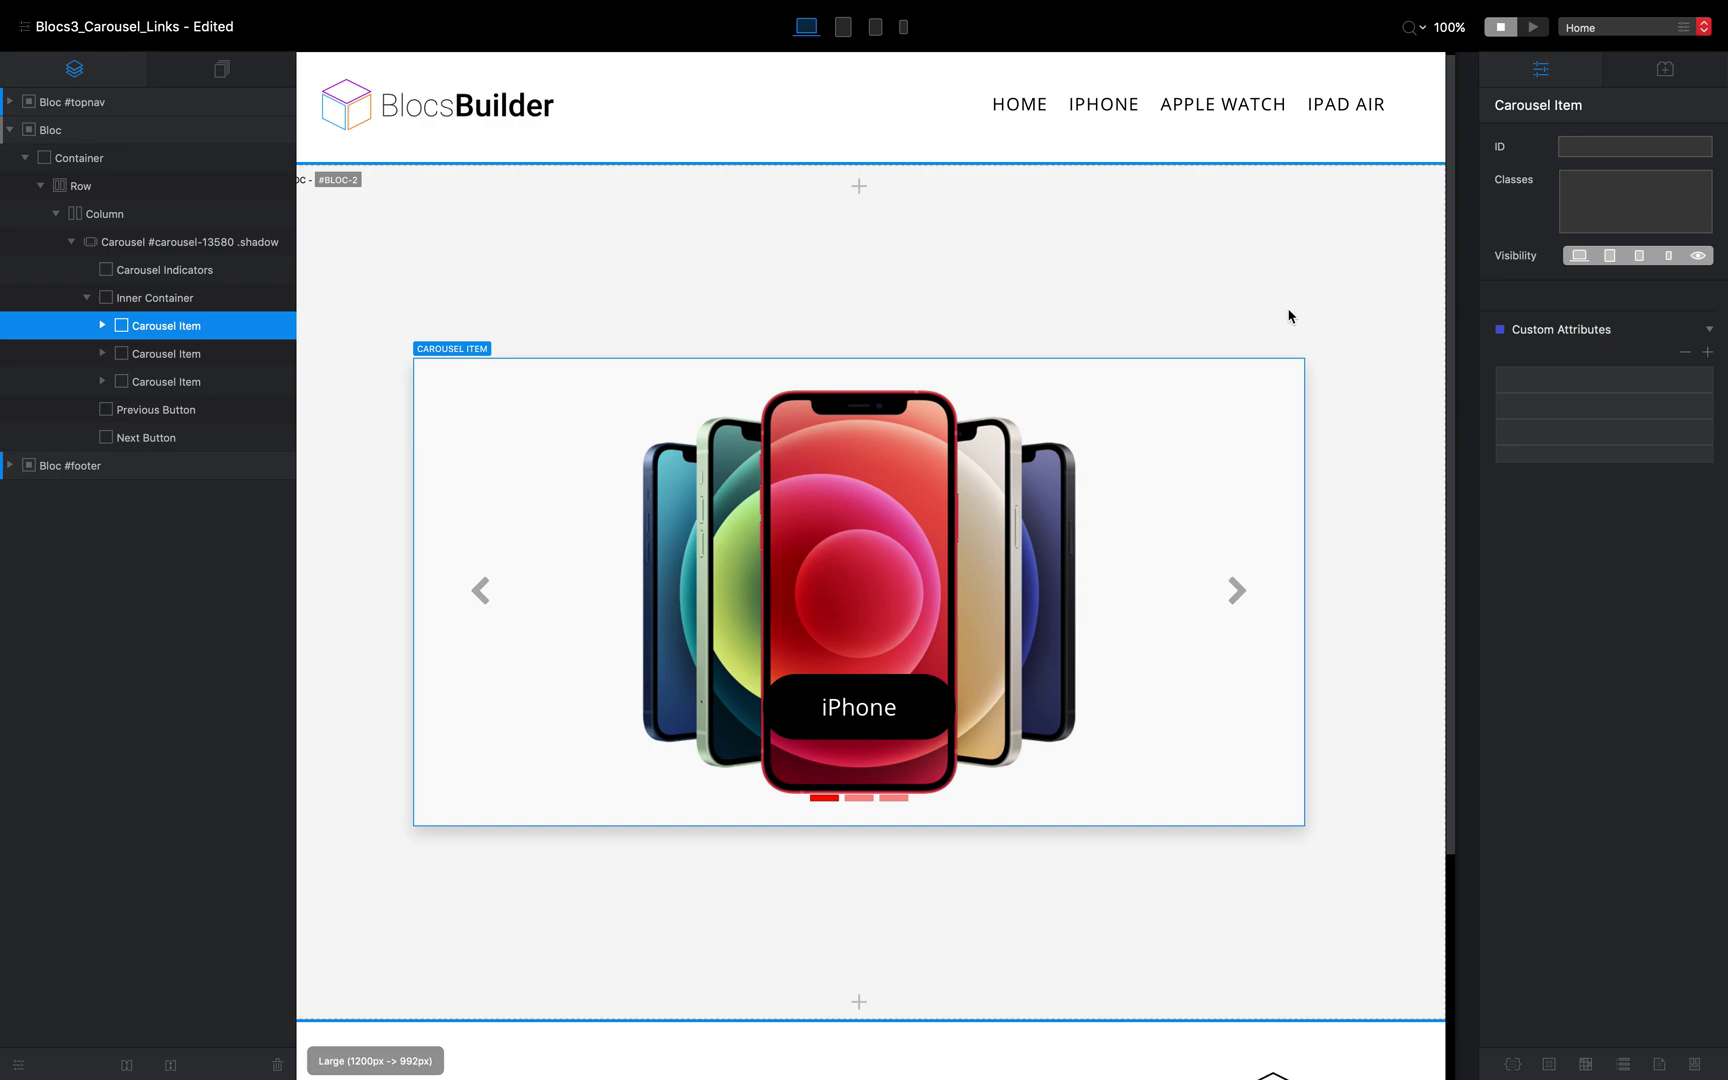
{"action": "key", "text": "ctrl+Right"}
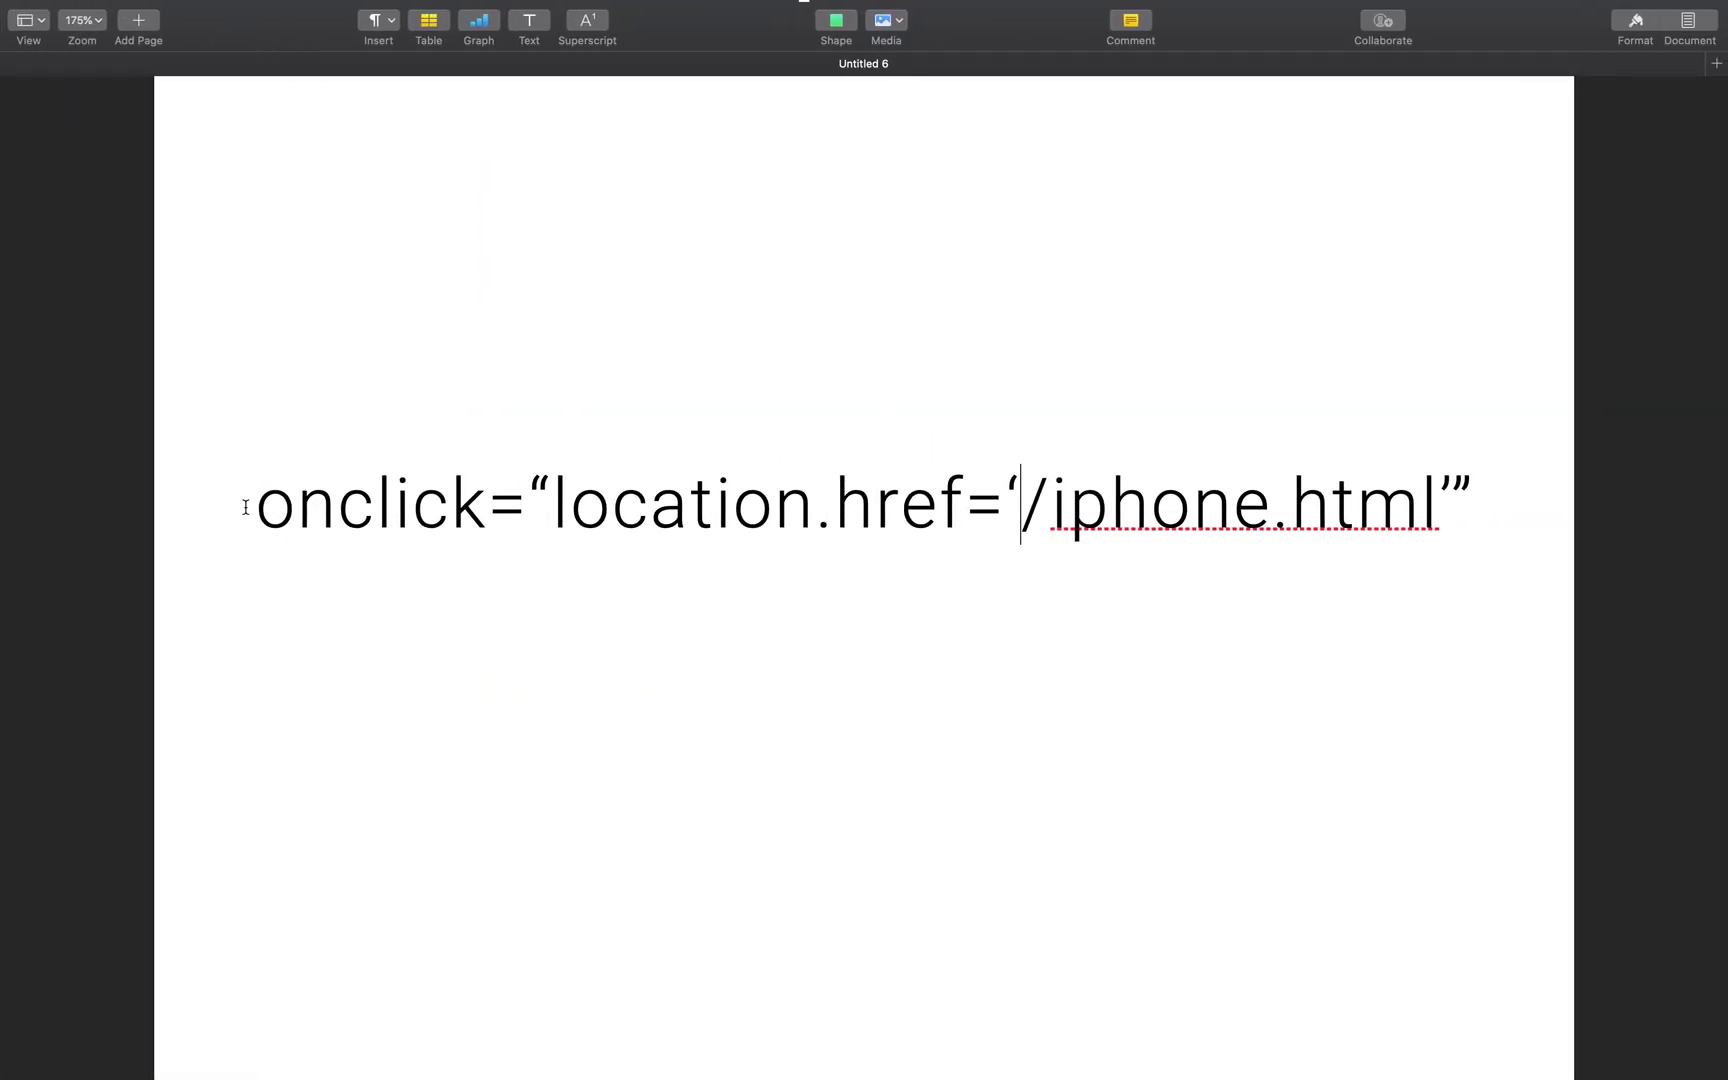
{"action": "left_click_drag", "start_coordinate": [246, 506], "coordinate": [964, 488]}
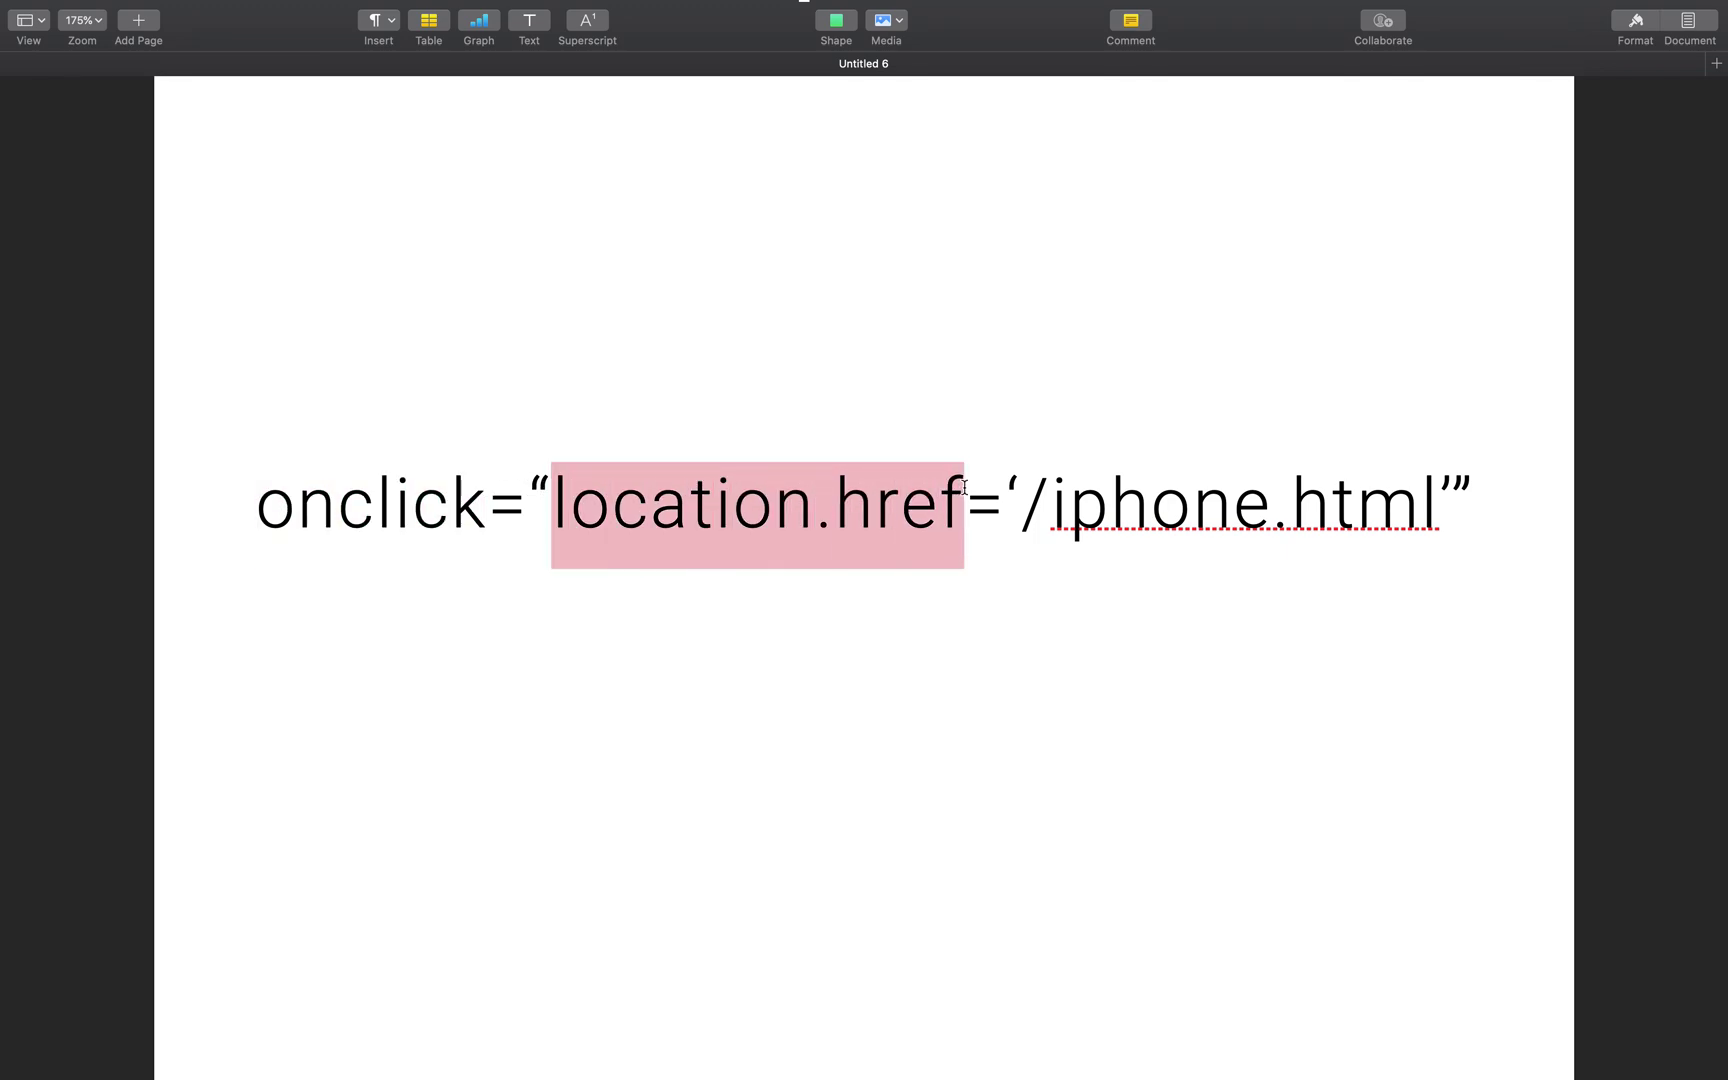
{"action": "left_click", "coordinate": [1038, 485]}
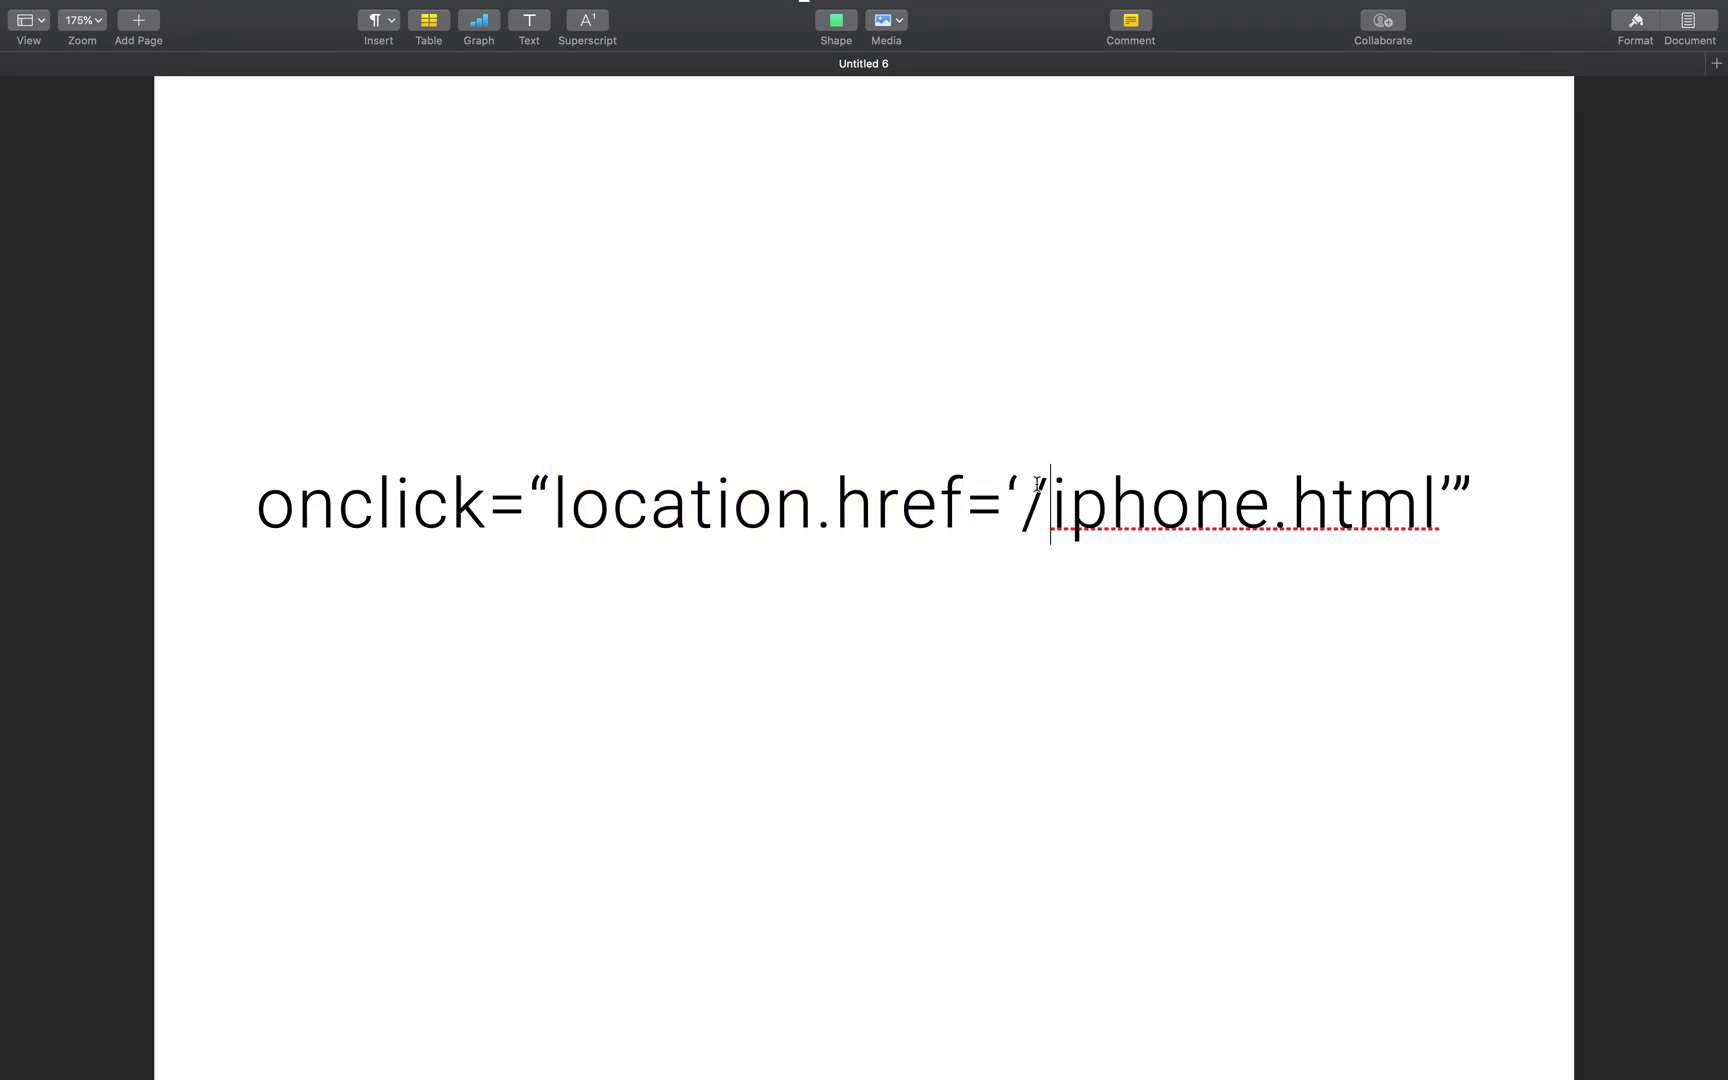
{"action": "left_click_drag", "start_coordinate": [1020, 485], "coordinate": [1440, 486]}
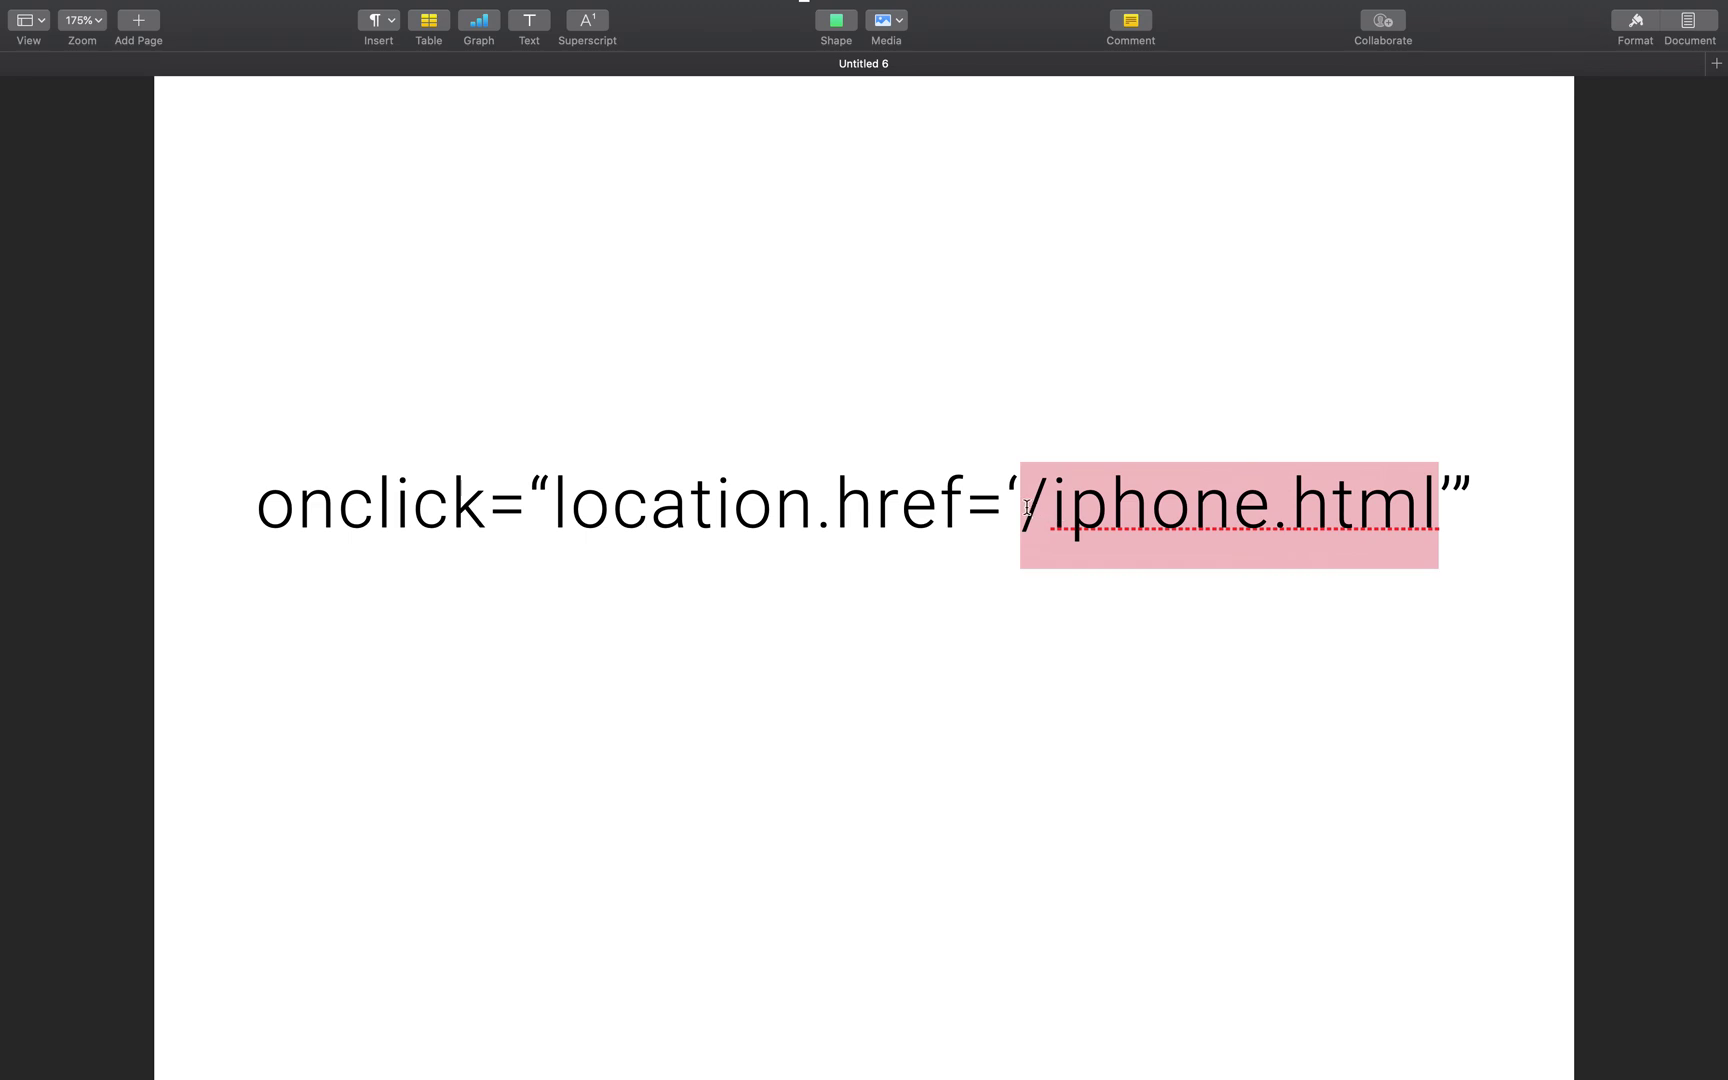
{"action": "left_click", "coordinate": [1027, 507]}
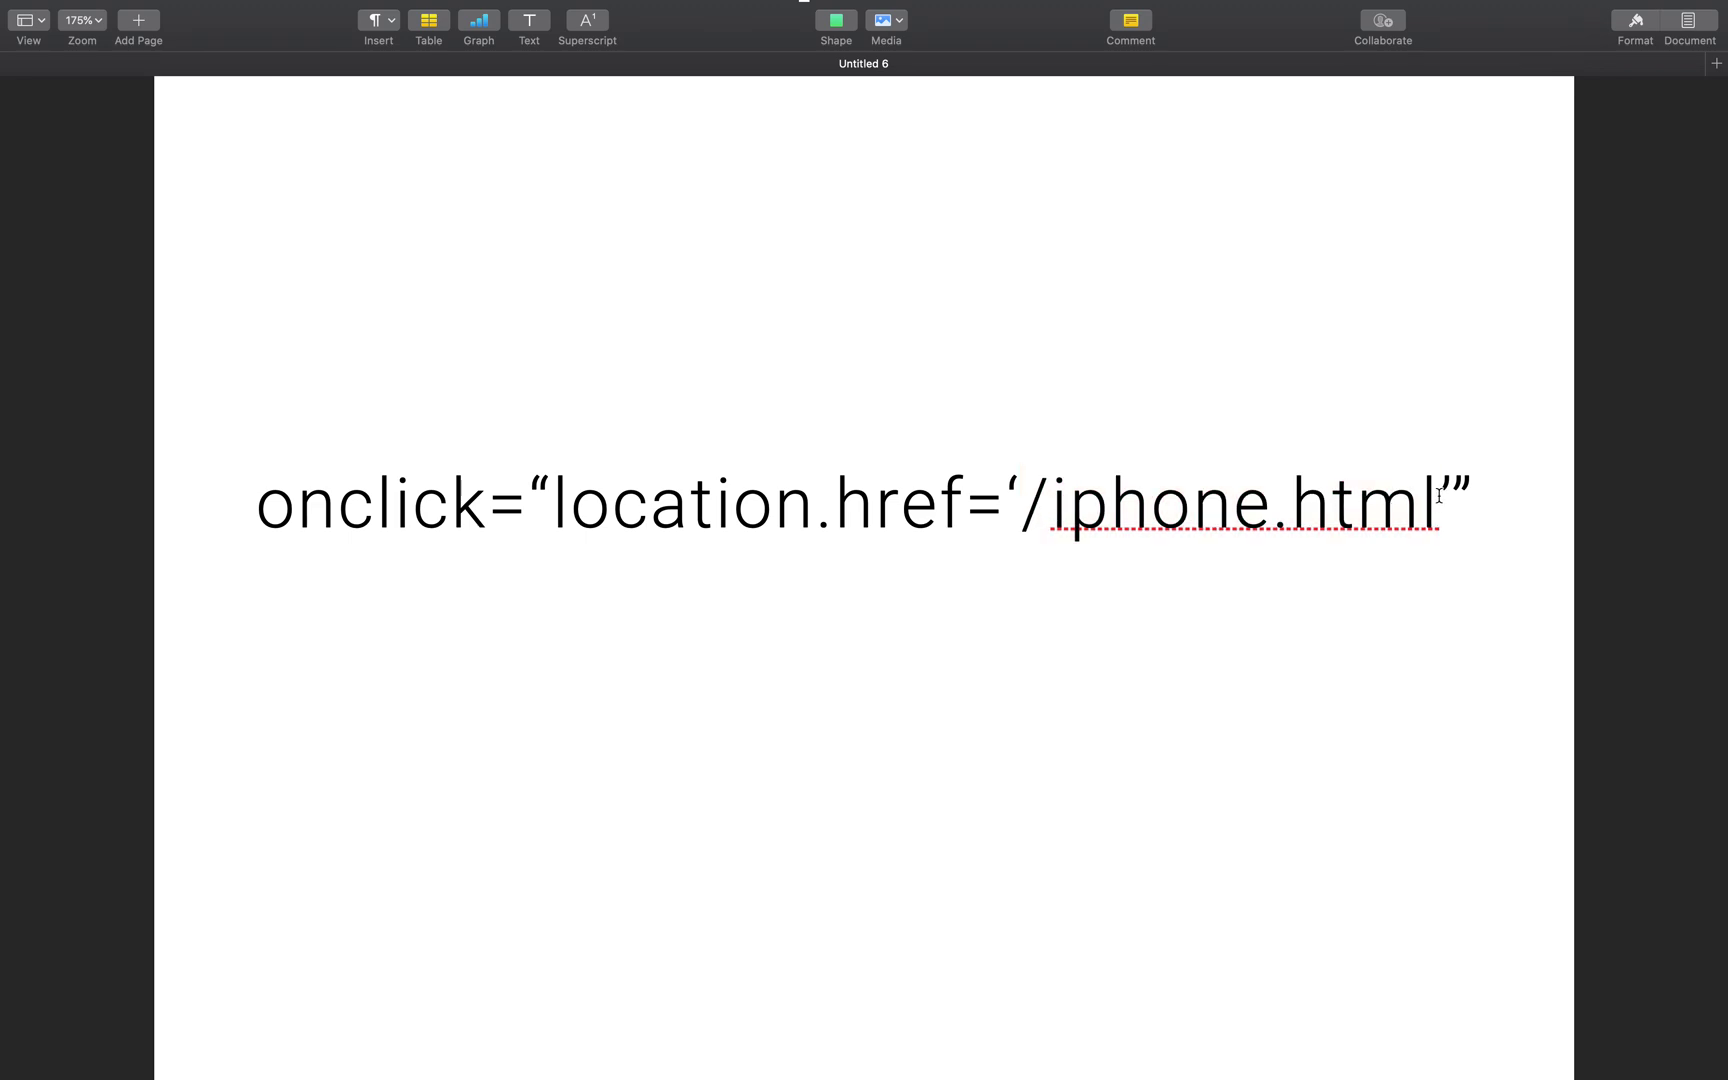
{"action": "mouse_move", "coordinate": [1439, 496]}
{"action": "left_mouse_down"}
{"action": "mouse_move", "coordinate": [1030, 513]}
{"action": "mouse_move", "coordinate": [1440, 492]}
{"action": "left_mouse_up"}
{"action": "left_click", "coordinate": [1022, 507]}
{"action": "left_click", "coordinate": [1045, 511]}
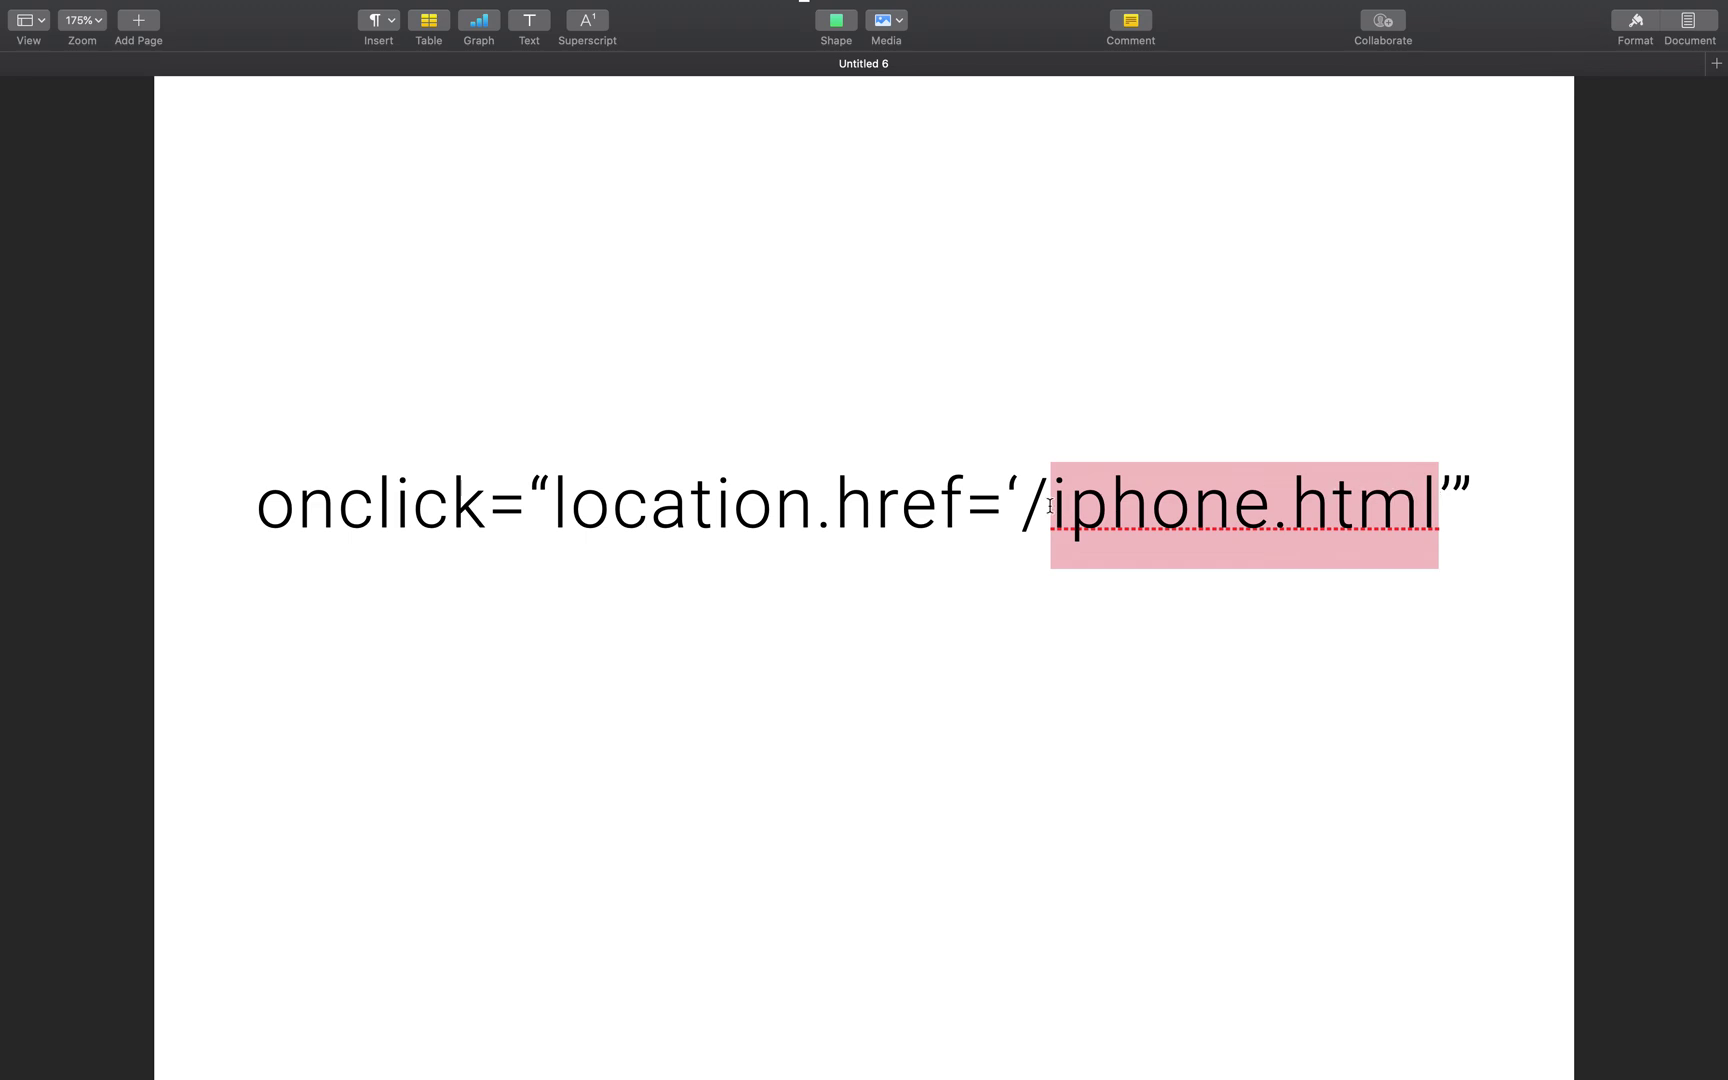
{"action": "left_click", "coordinate": [1049, 505]}
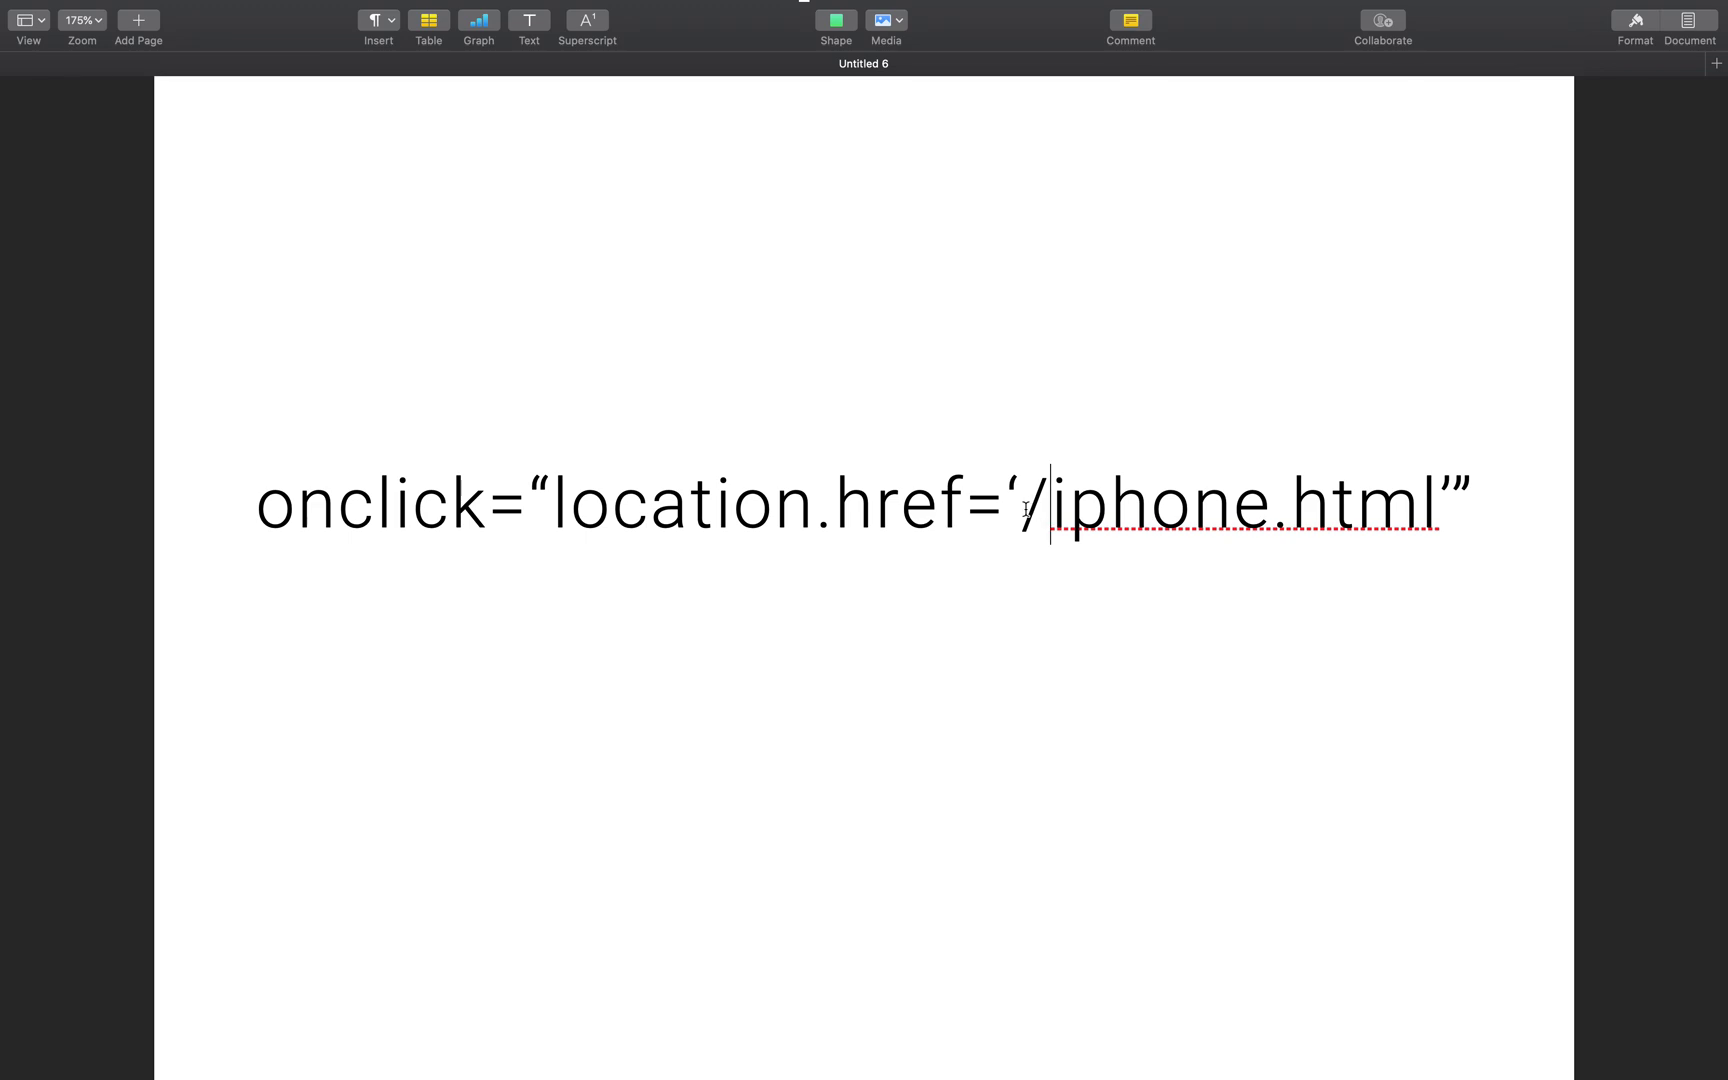
{"action": "left_click_drag", "start_coordinate": [1022, 510], "coordinate": [1257, 494]}
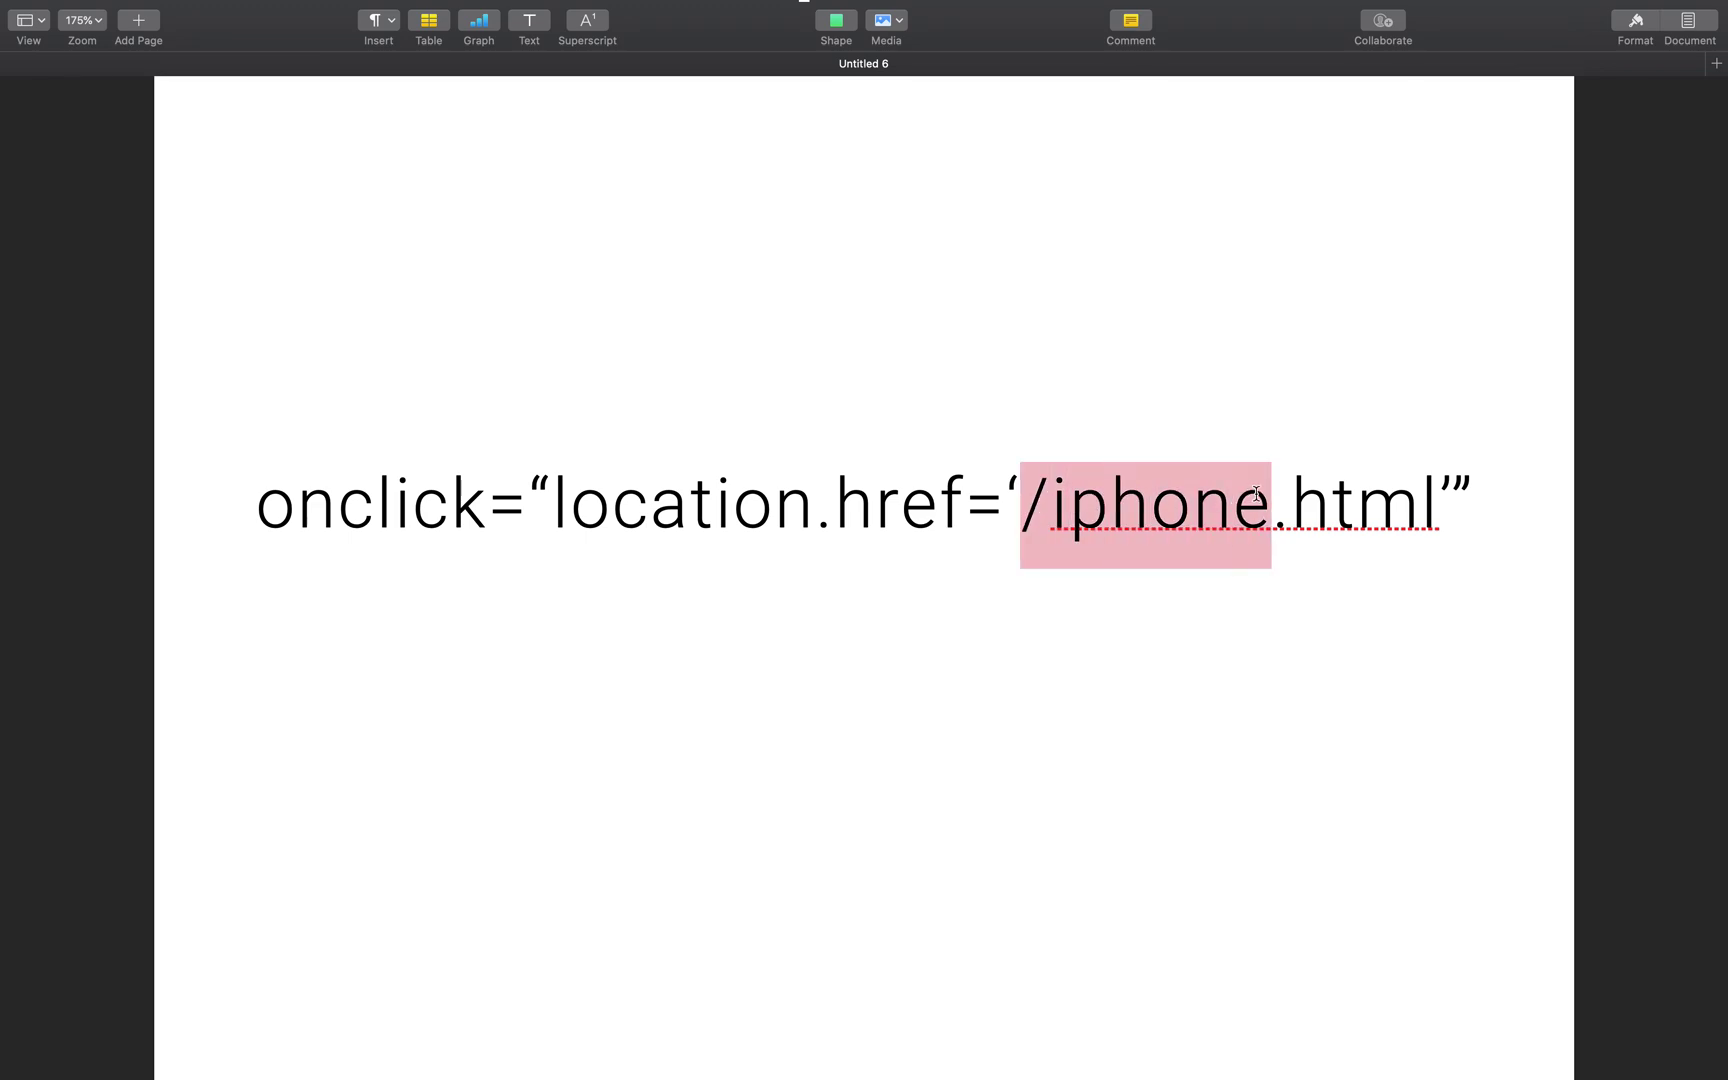
{"action": "left_click", "coordinate": [1058, 510]}
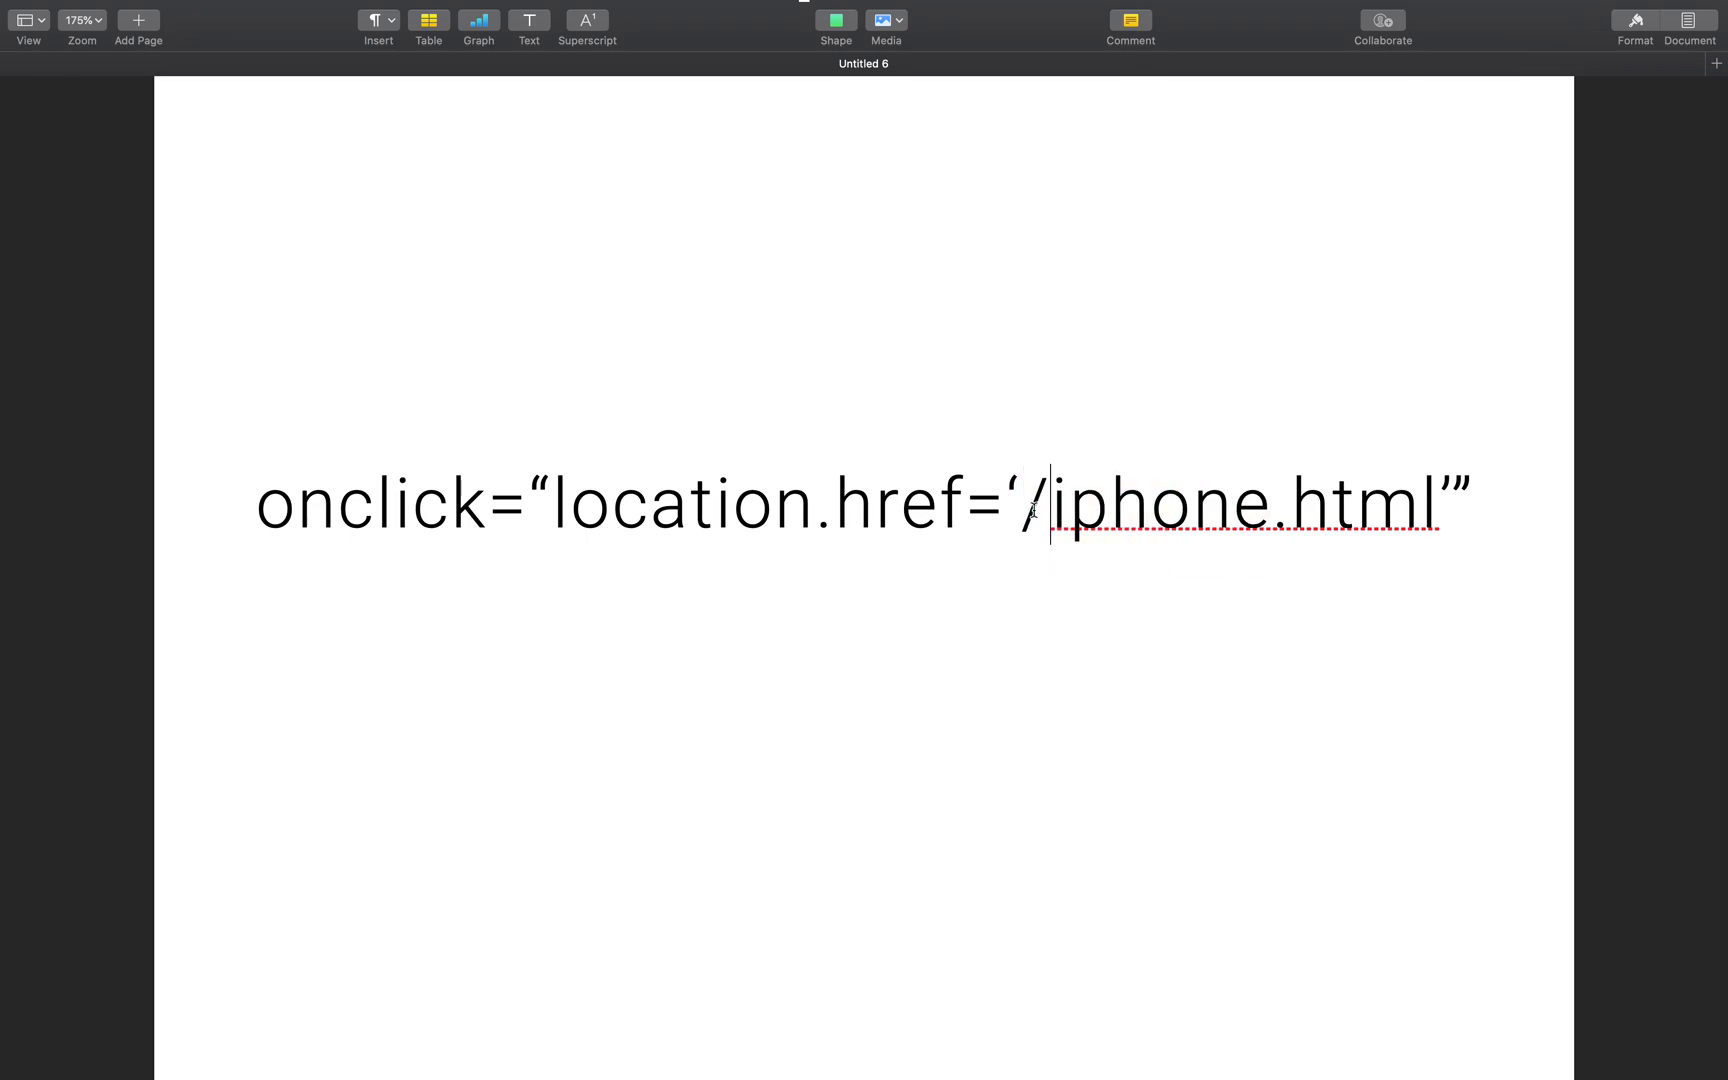
{"action": "left_click_drag", "start_coordinate": [1025, 510], "coordinate": [1403, 505]}
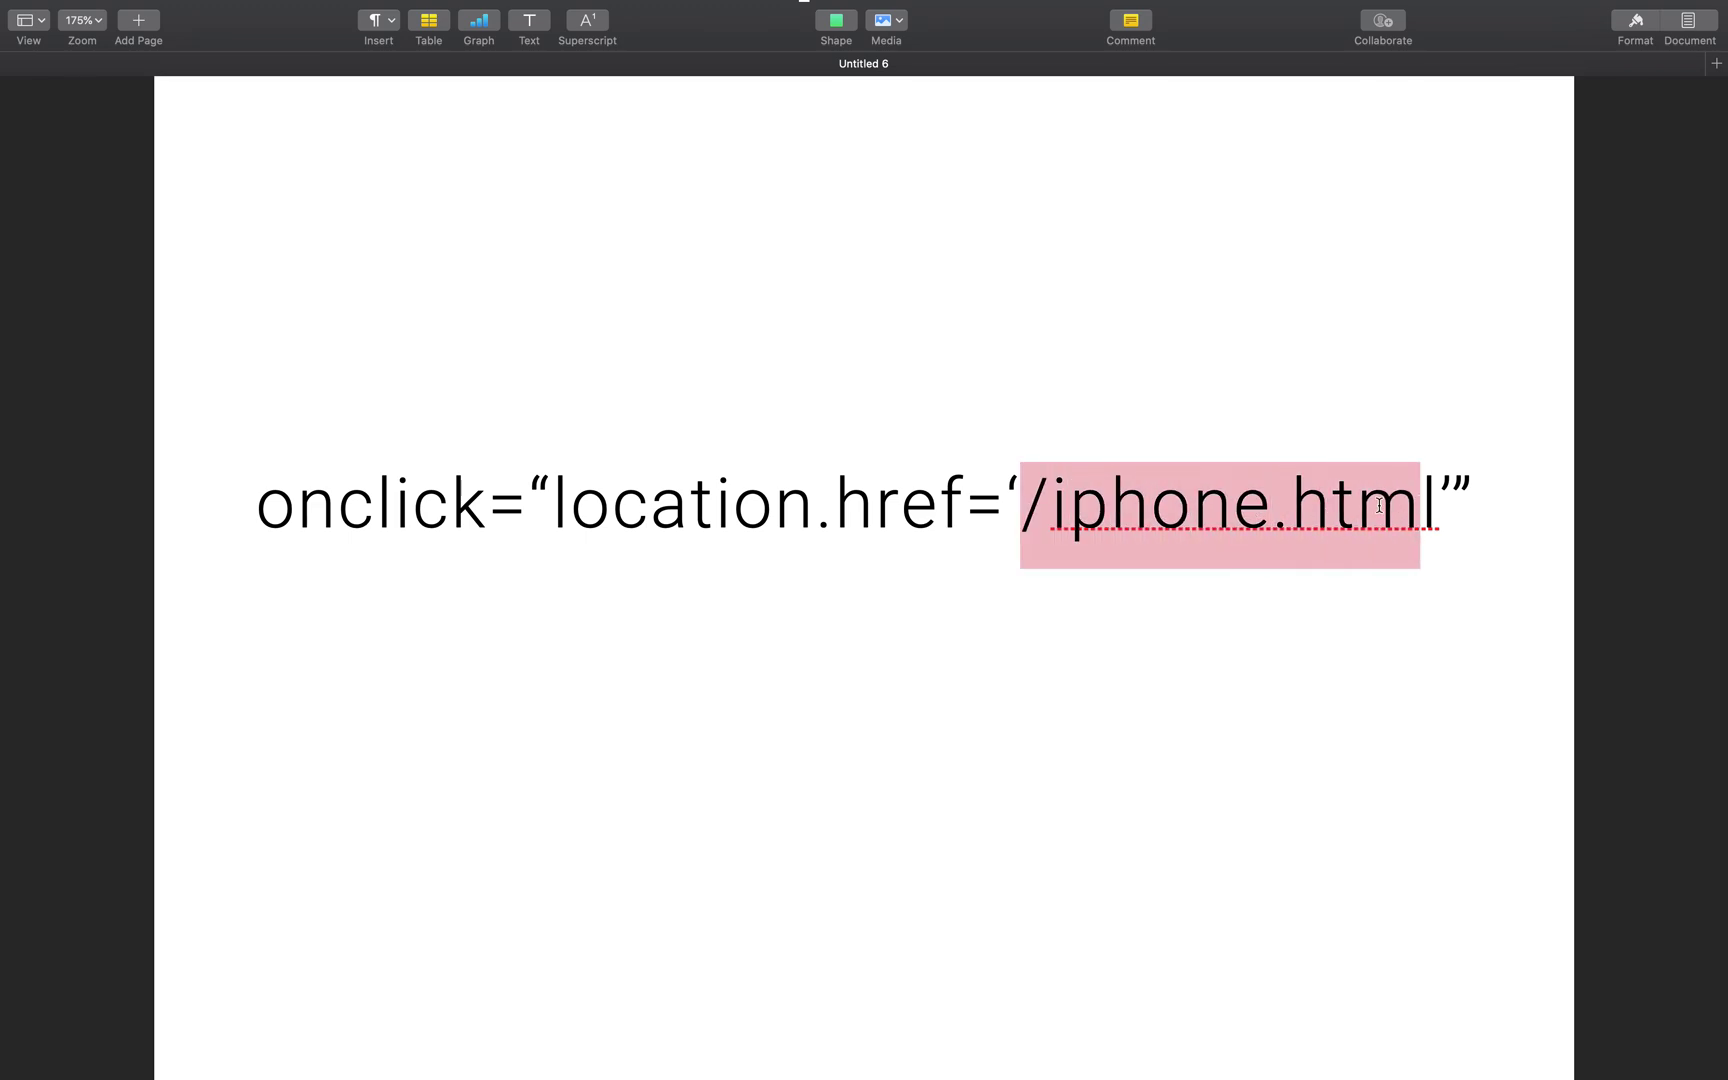
{"action": "left_click", "coordinate": [1267, 509]}
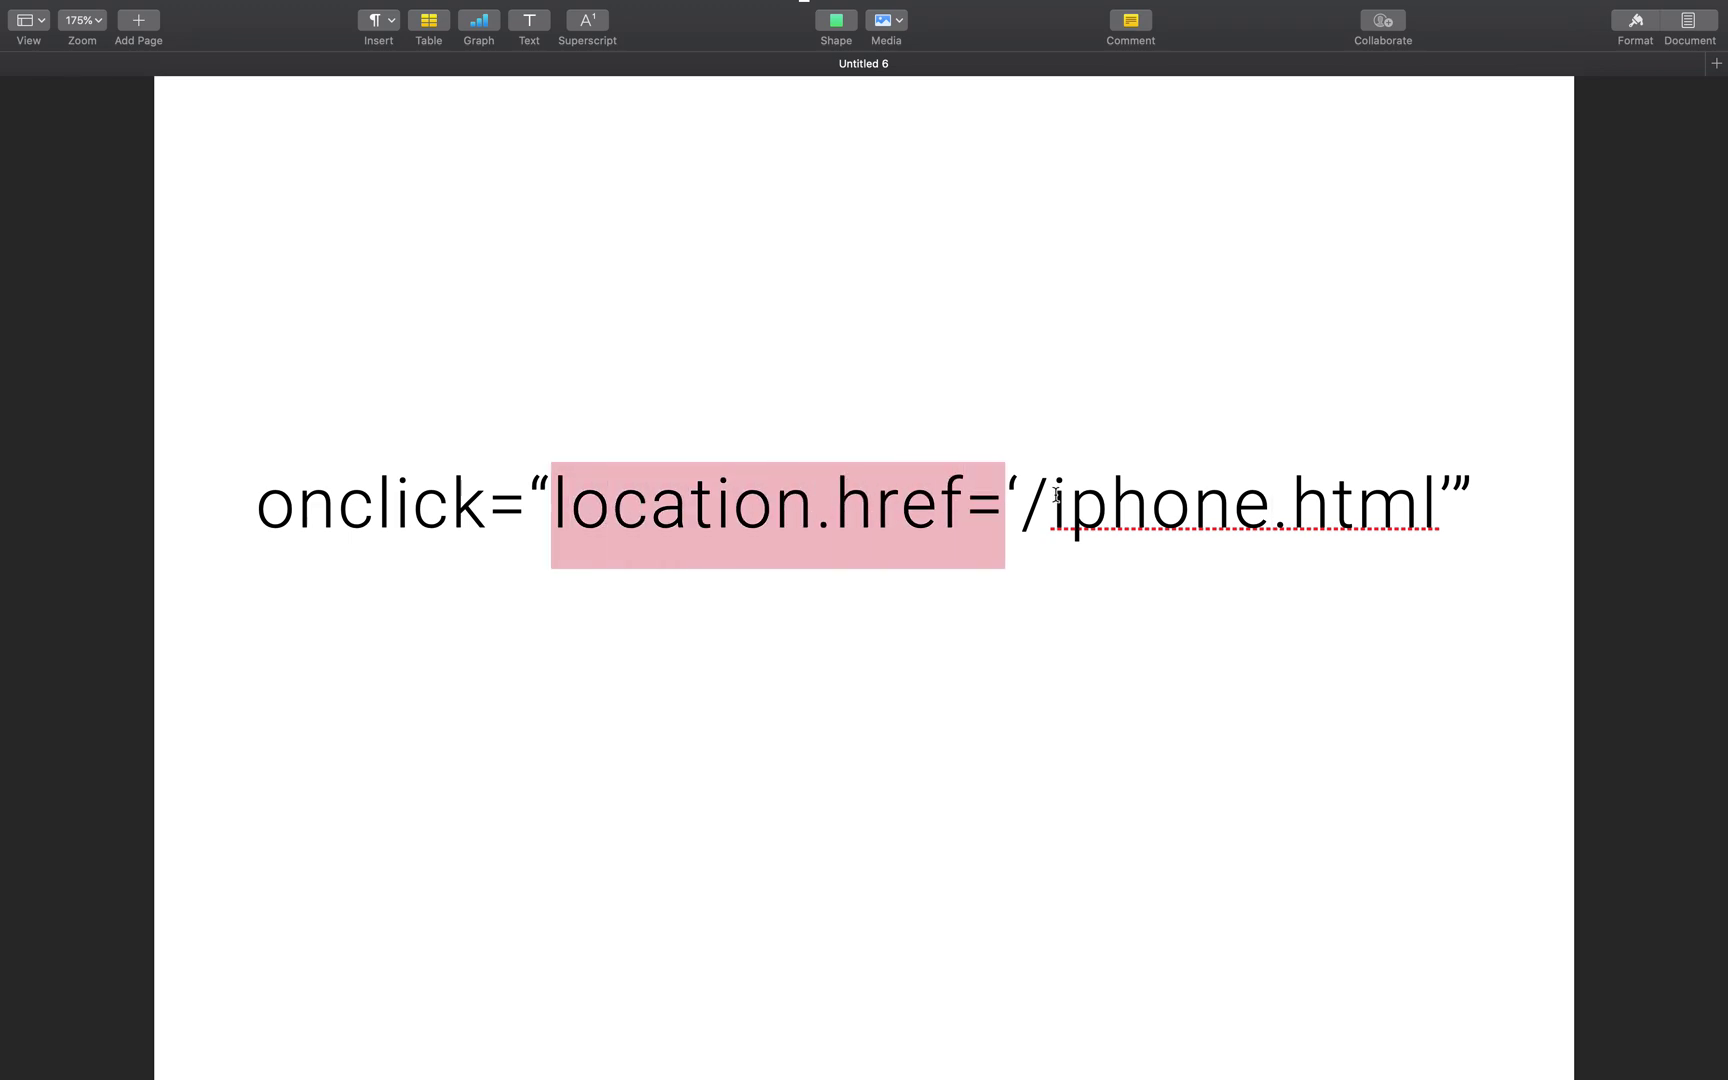
{"action": "left_click_drag", "start_coordinate": [1056, 494], "coordinate": [1437, 475]}
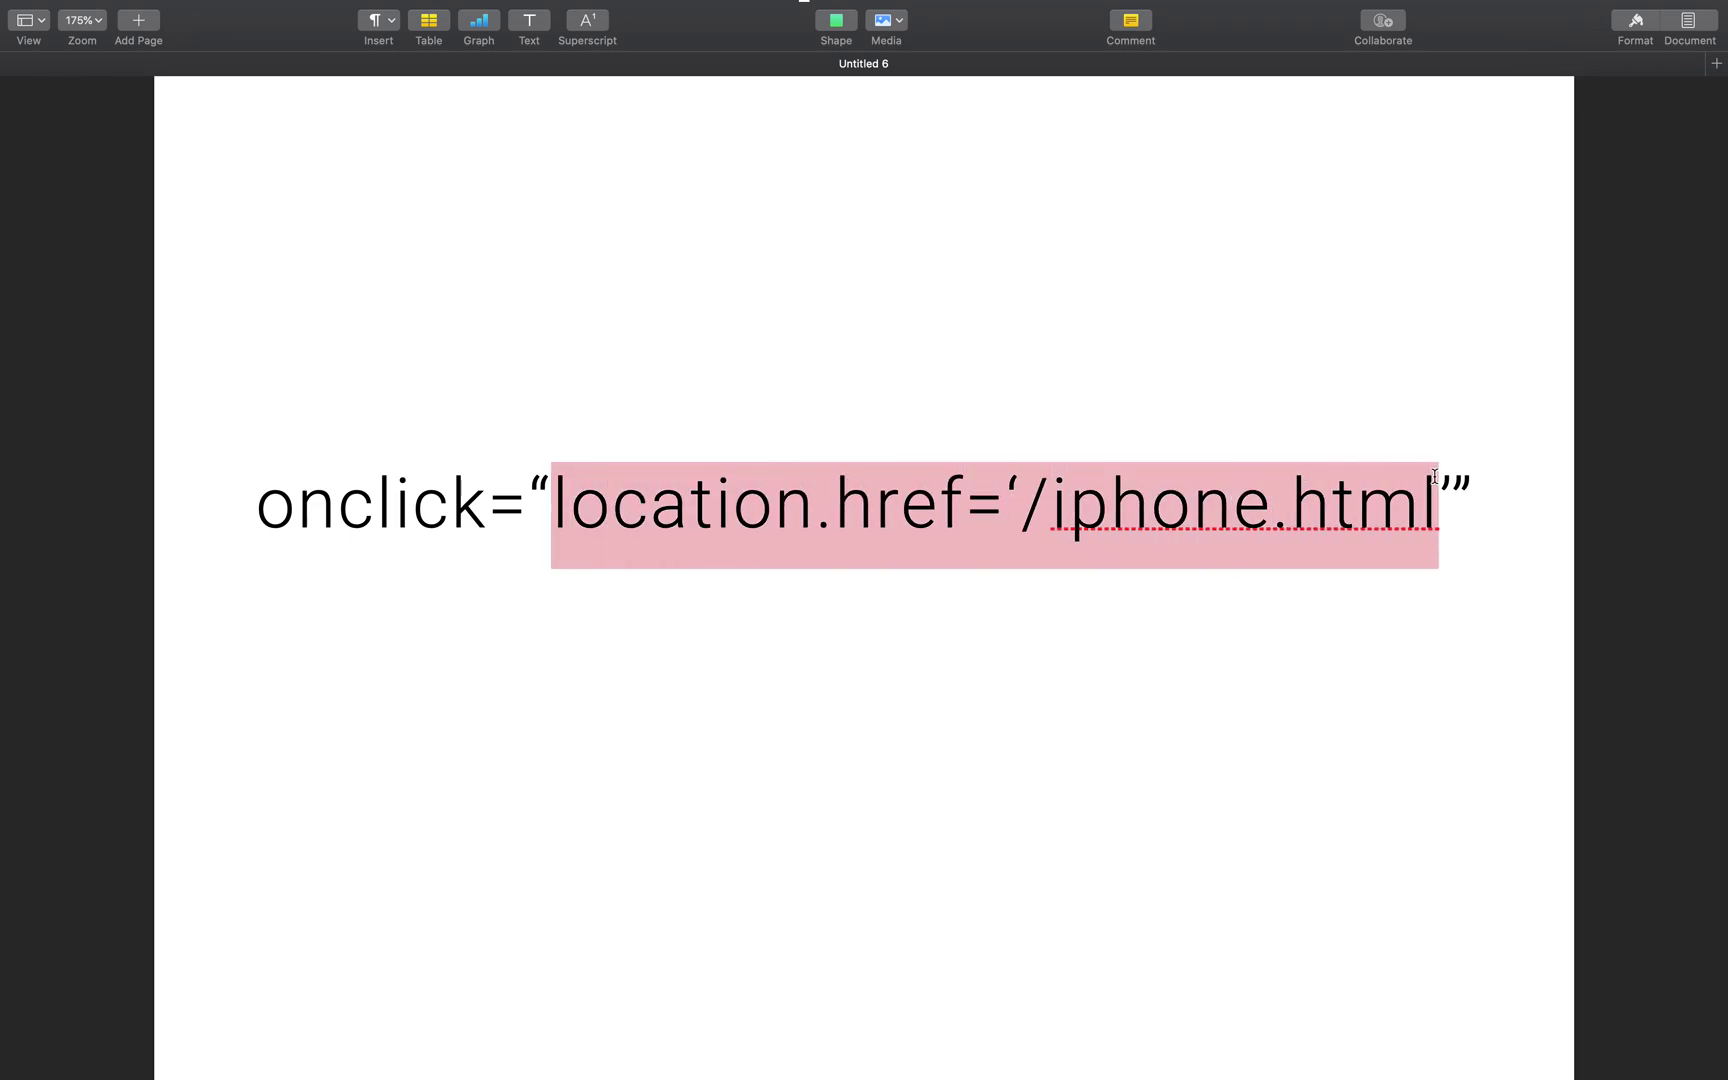
{"action": "left_click", "coordinate": [1435, 477]}
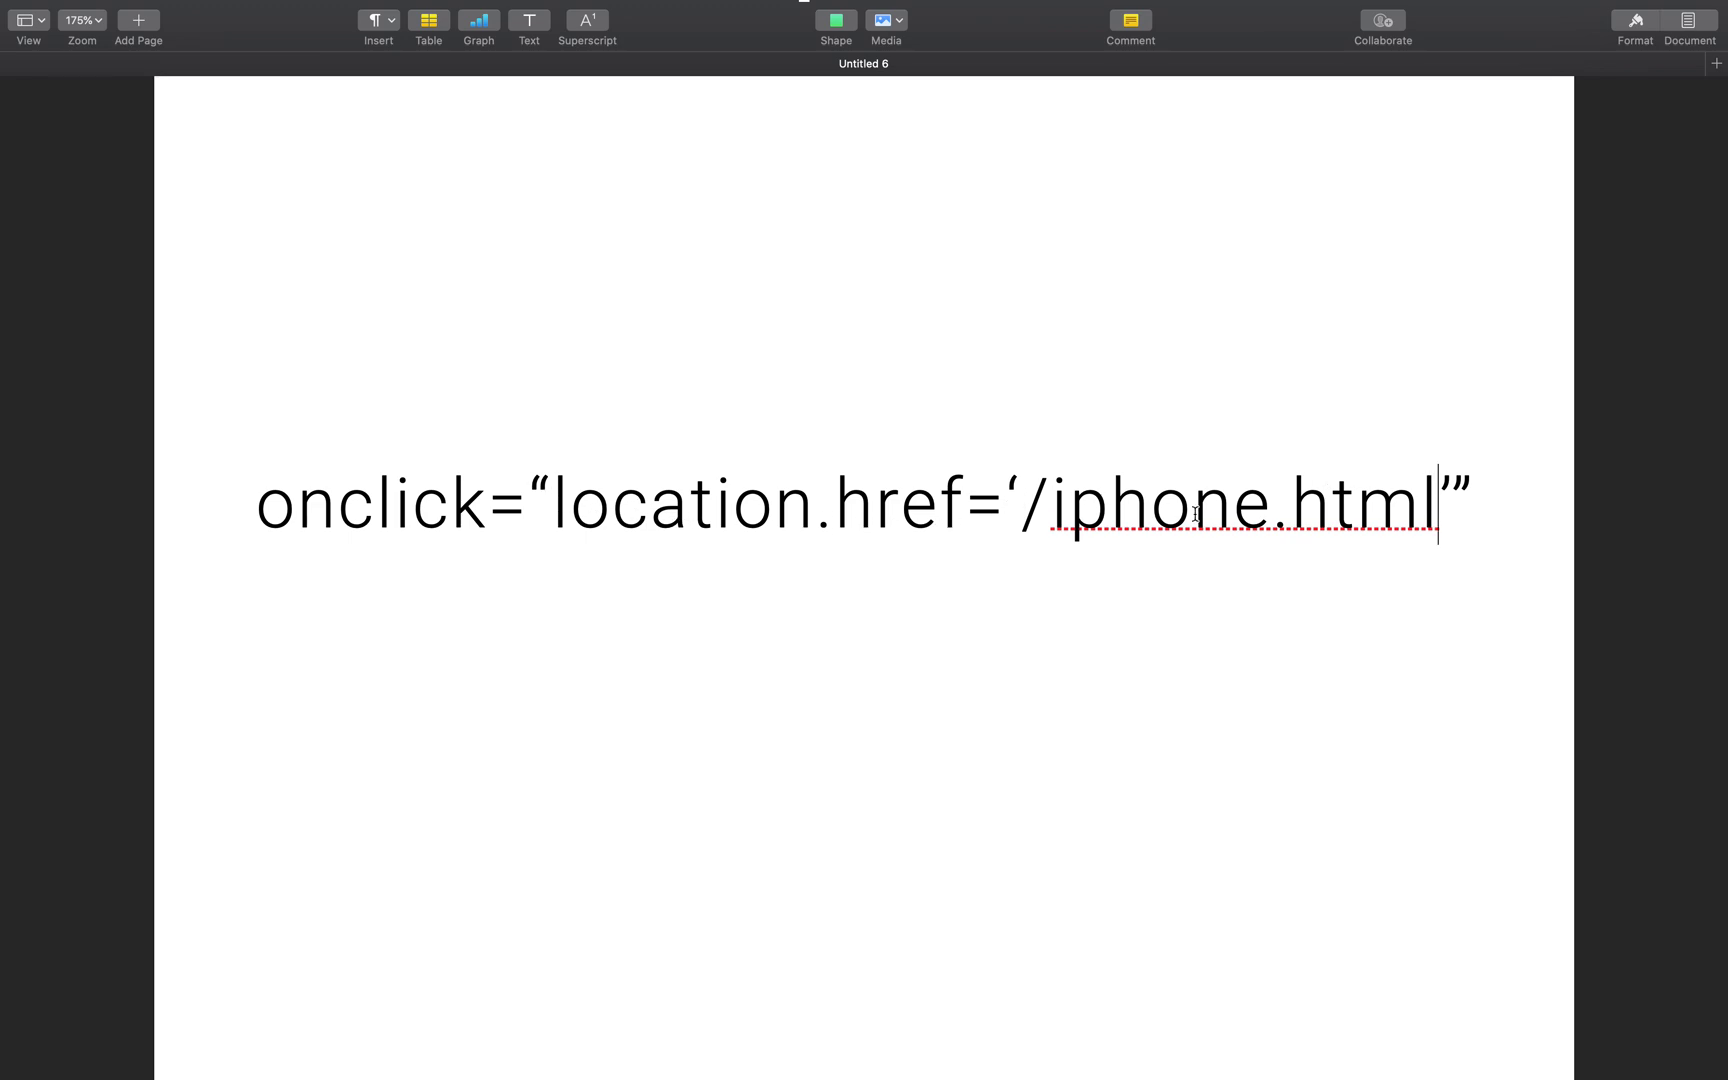
{"action": "key", "text": "ctrl+Left"}
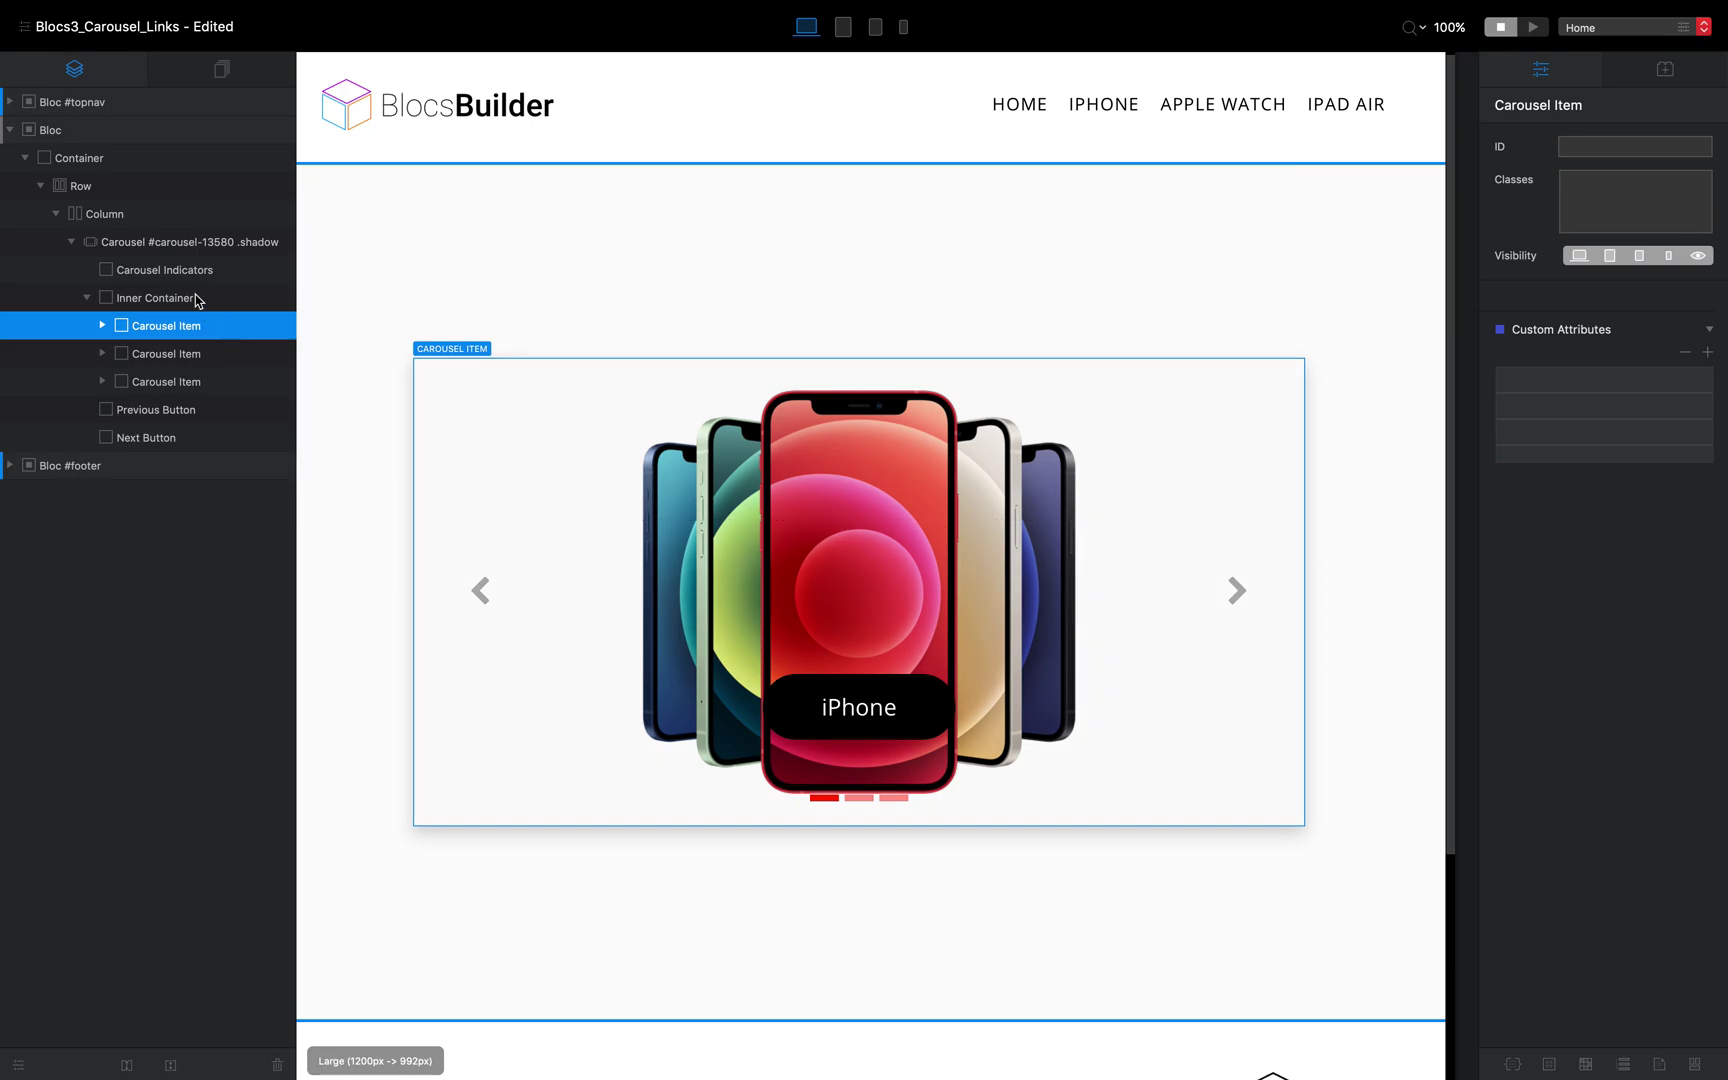
Give the first Carousel Item a custom attribute onclick = location.href='/iphone.html' and save it
{"action": "left_click", "coordinate": [197, 348]}
{"action": "left_click", "coordinate": [207, 381]}
{"action": "left_click", "coordinate": [199, 352]}
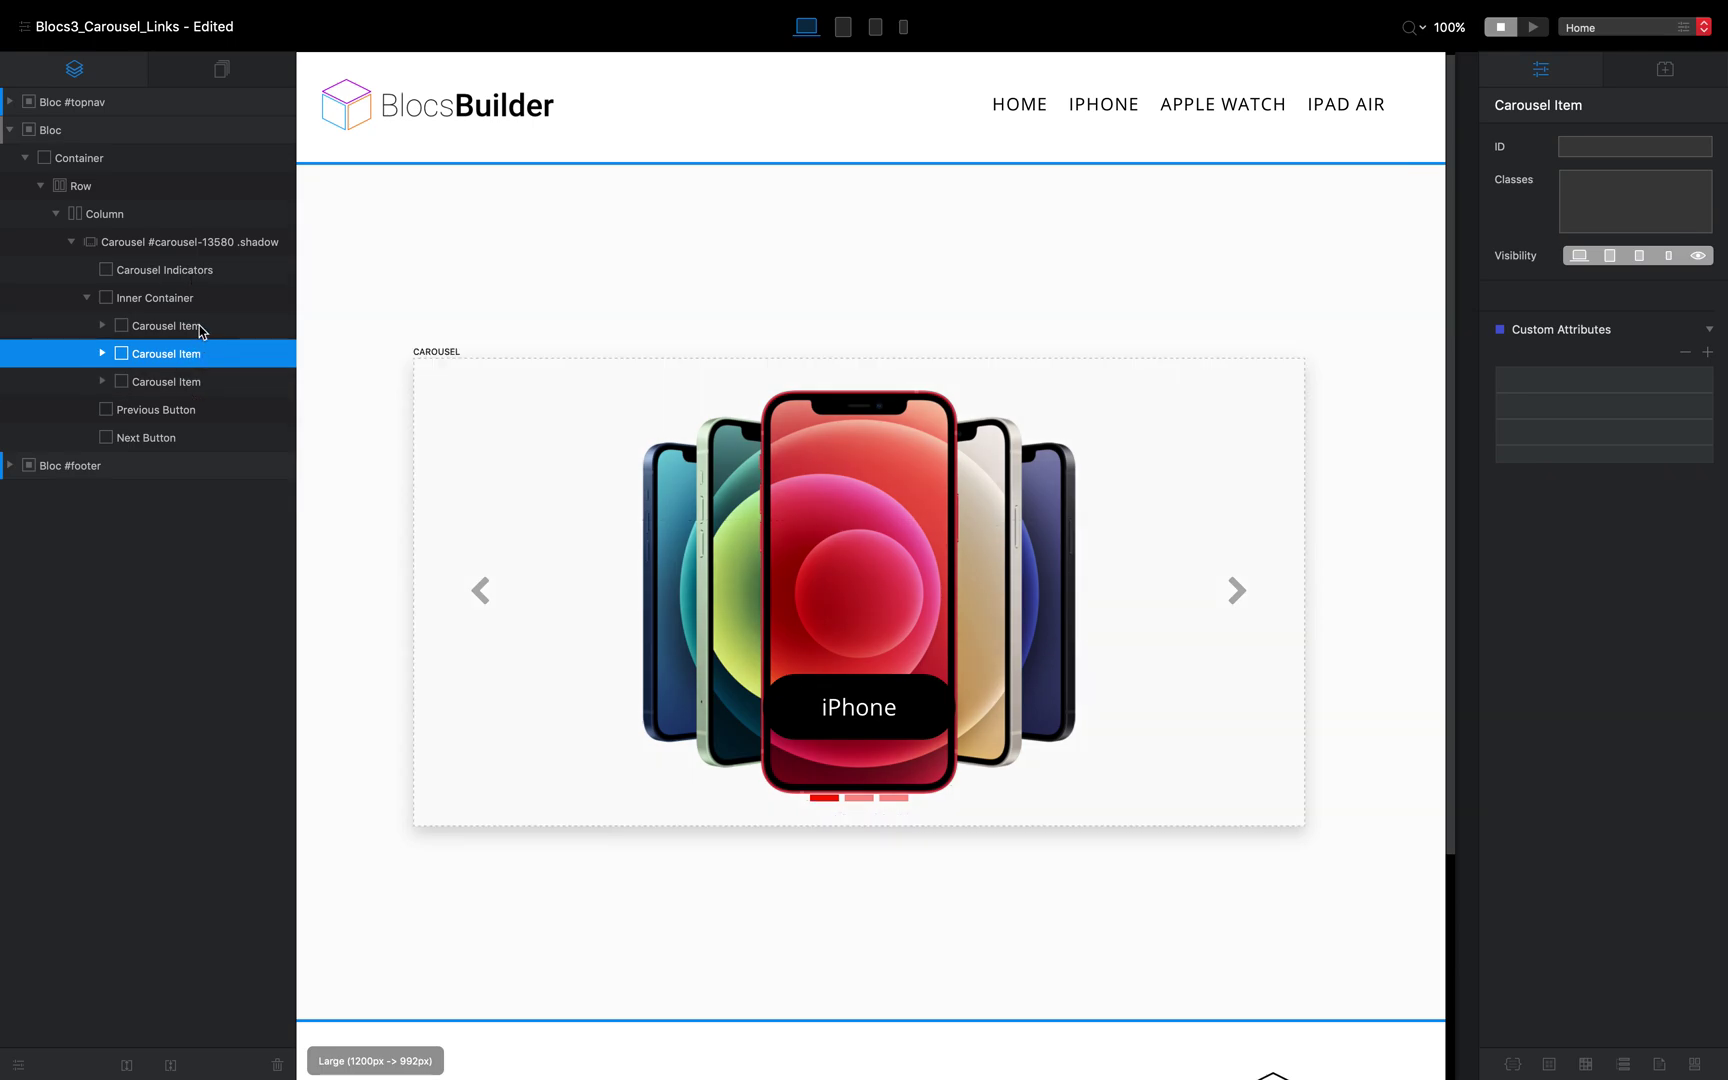
{"action": "left_click", "coordinate": [201, 330]}
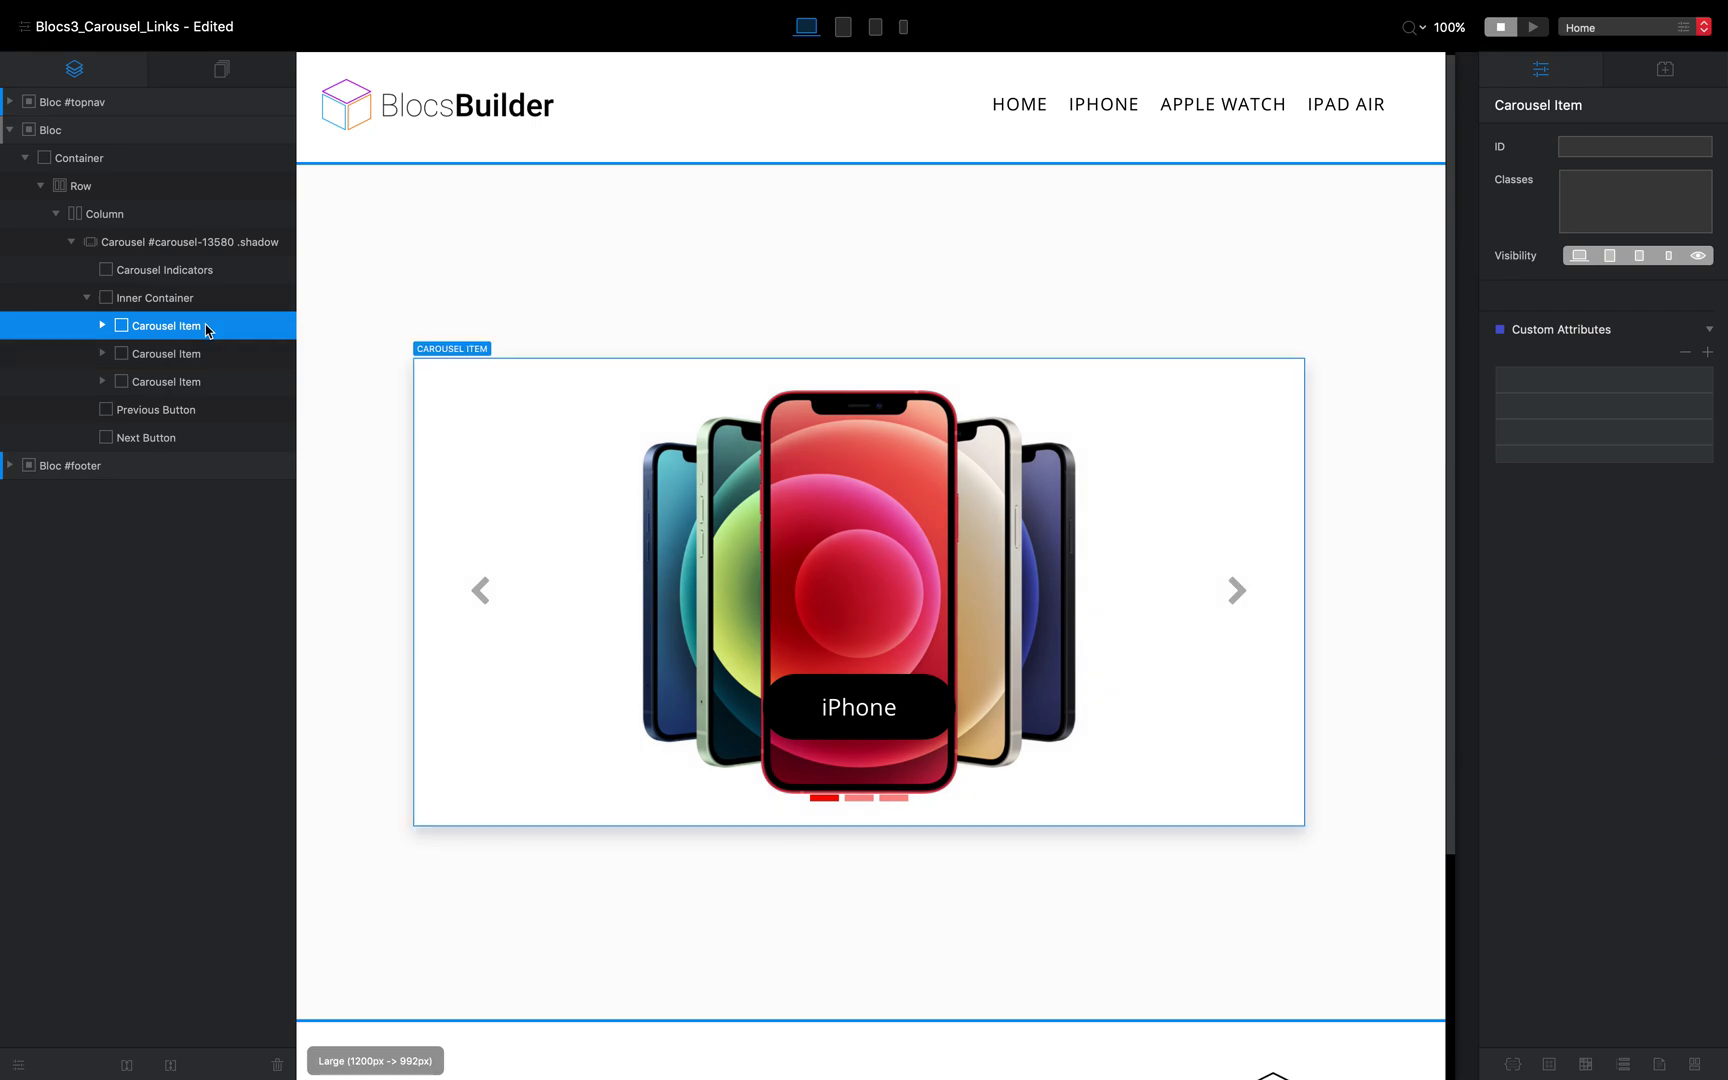
{"action": "left_click", "coordinate": [1707, 354]}
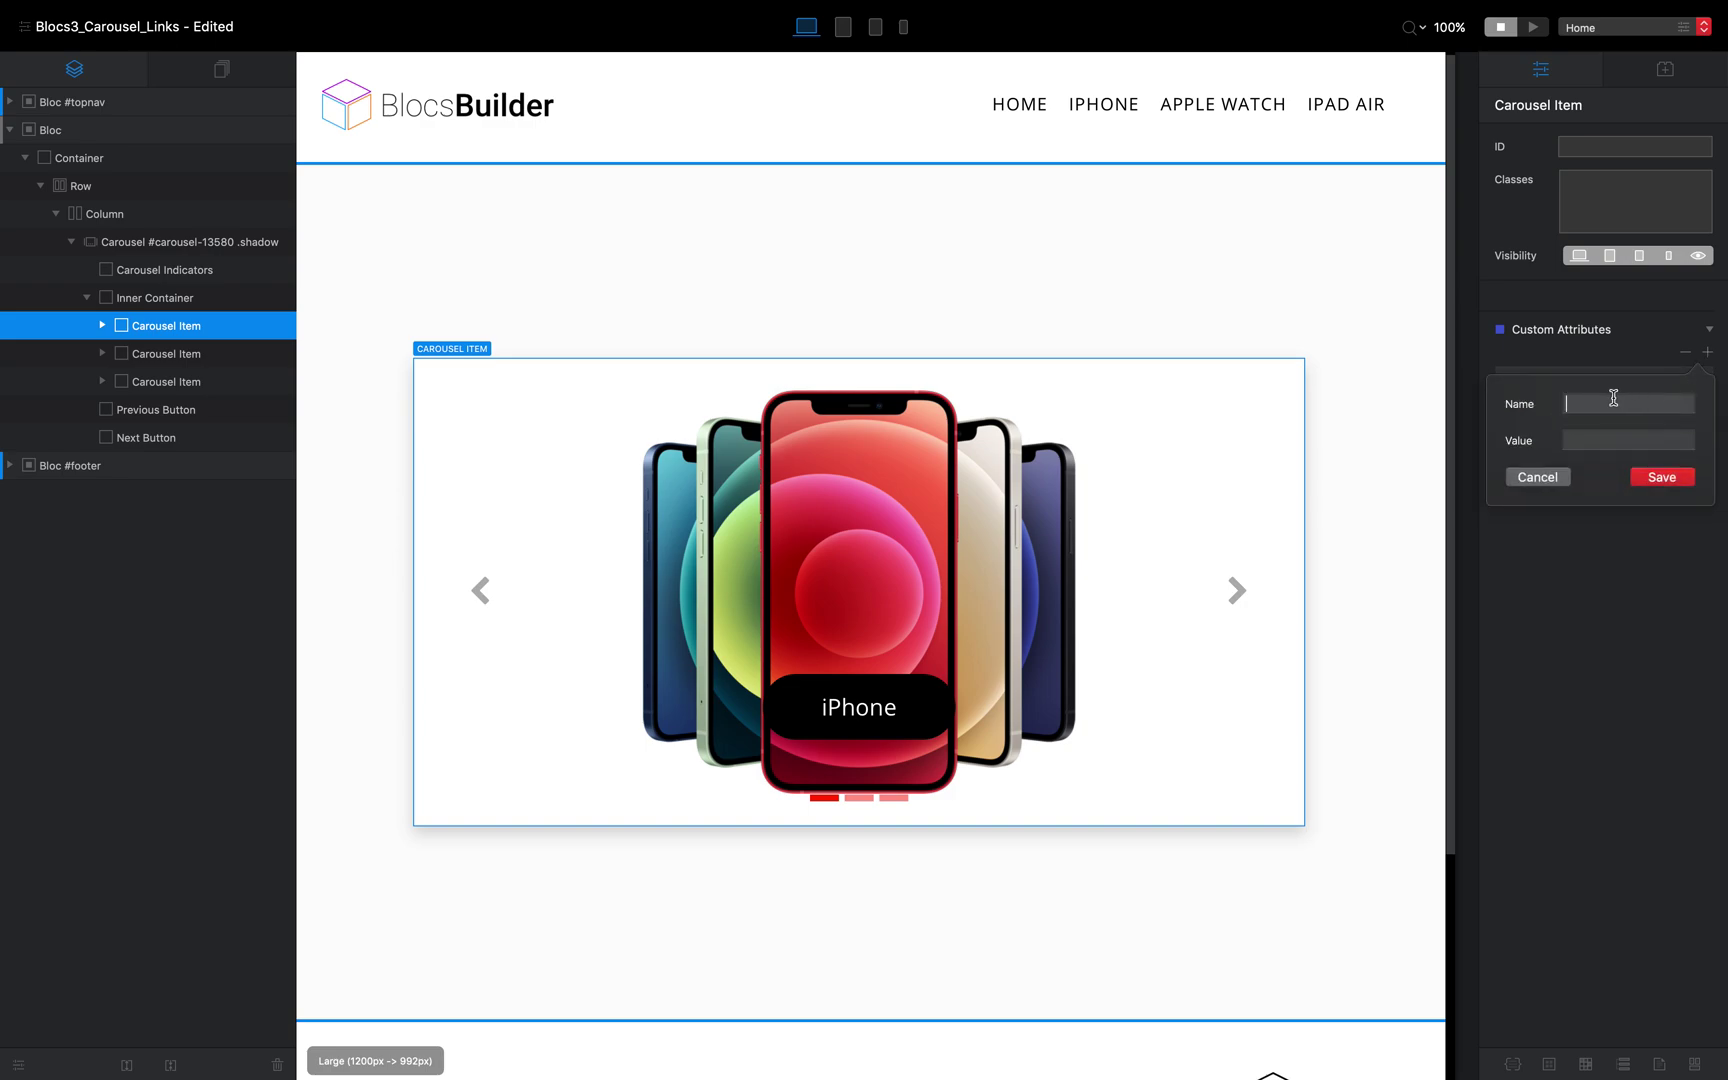
{"action": "type", "text": "onclic"}
{"action": "type", "text": "loca"}
{"action": "type", "text": "hone.html"}
{"action": "type", "text": "'"}
{"action": "left_click", "coordinate": [1648, 480]}
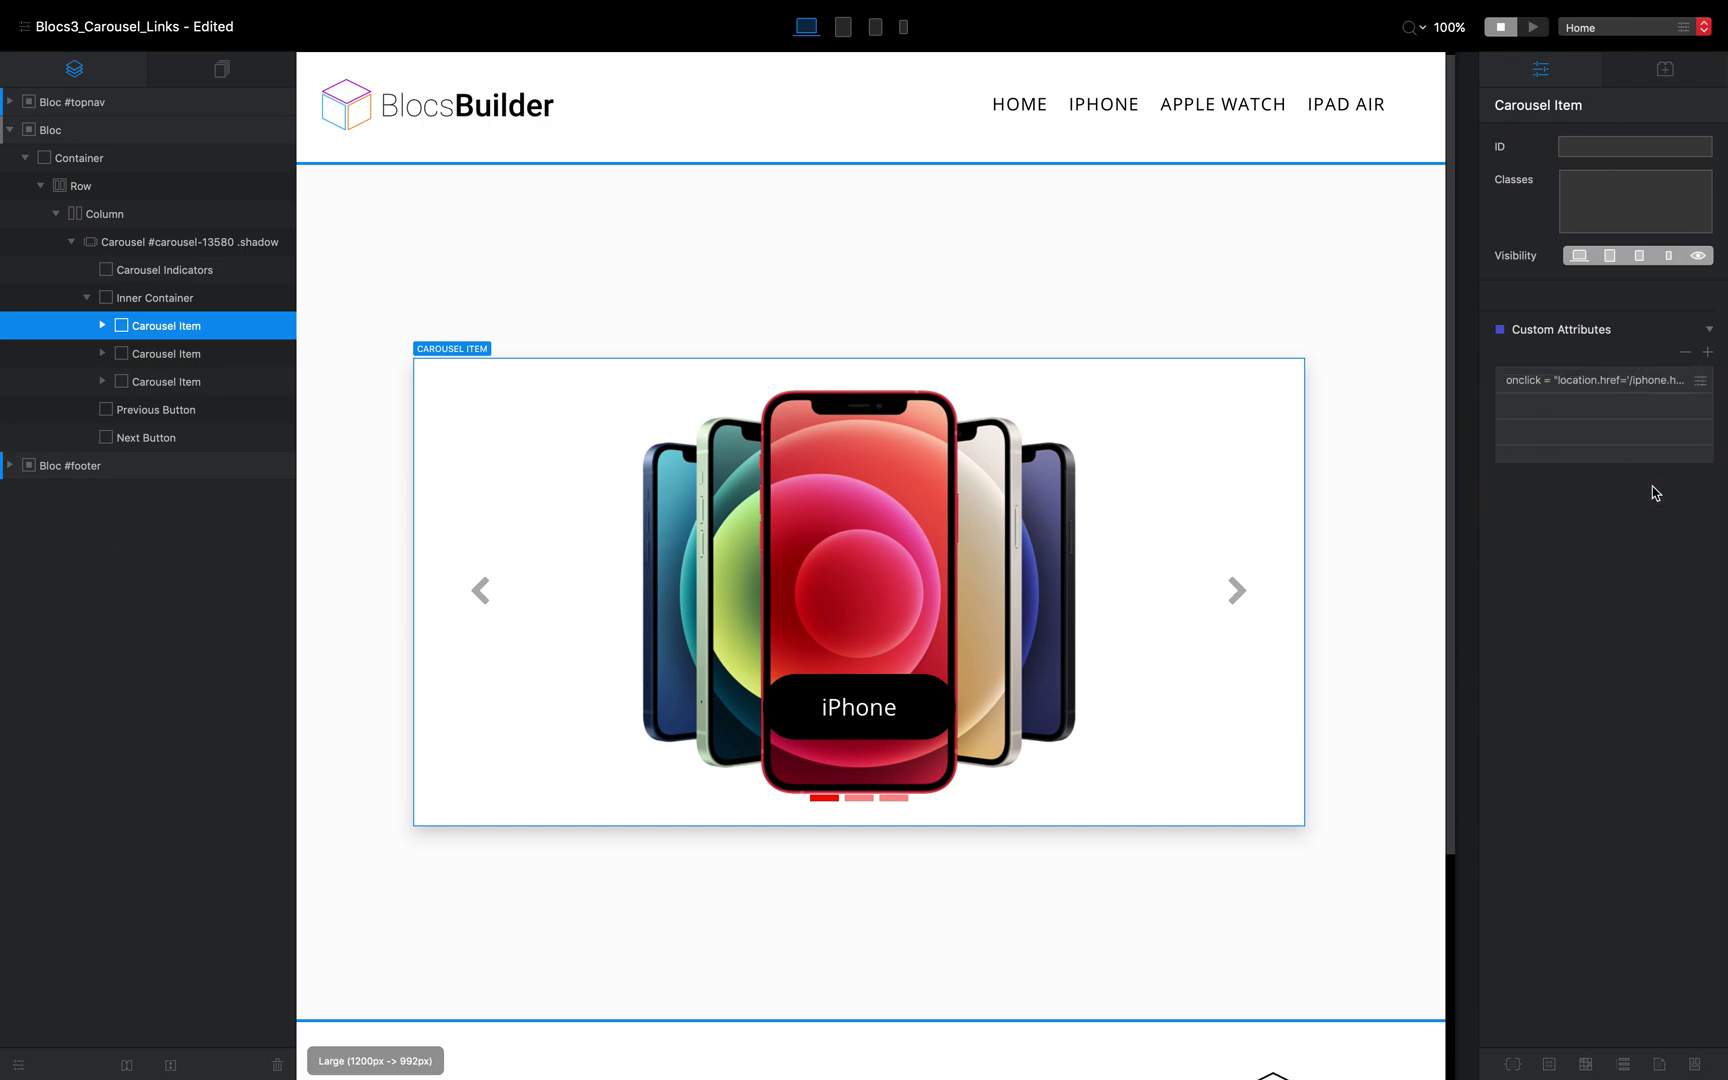
Add onclick = location.href='apple-watch.html' to the second carousel slide and save it
{"action": "left_click", "coordinate": [218, 357]}
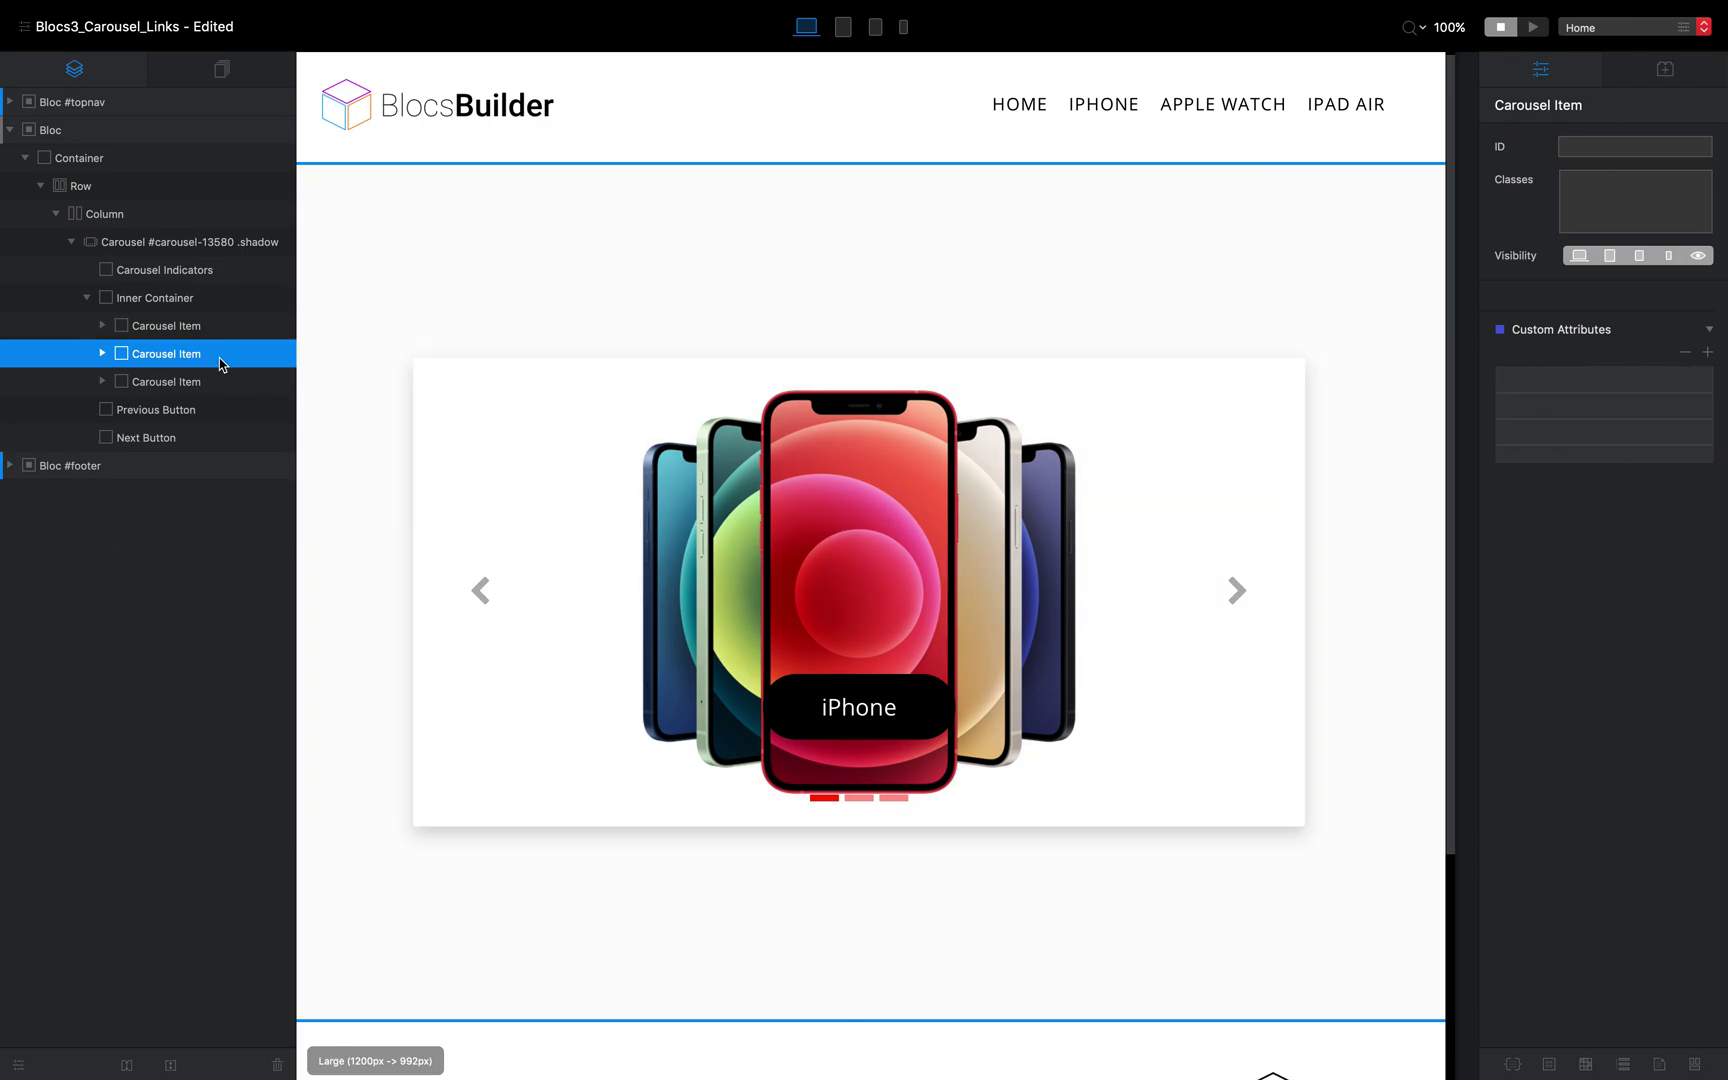
{"action": "left_click", "coordinate": [1707, 352]}
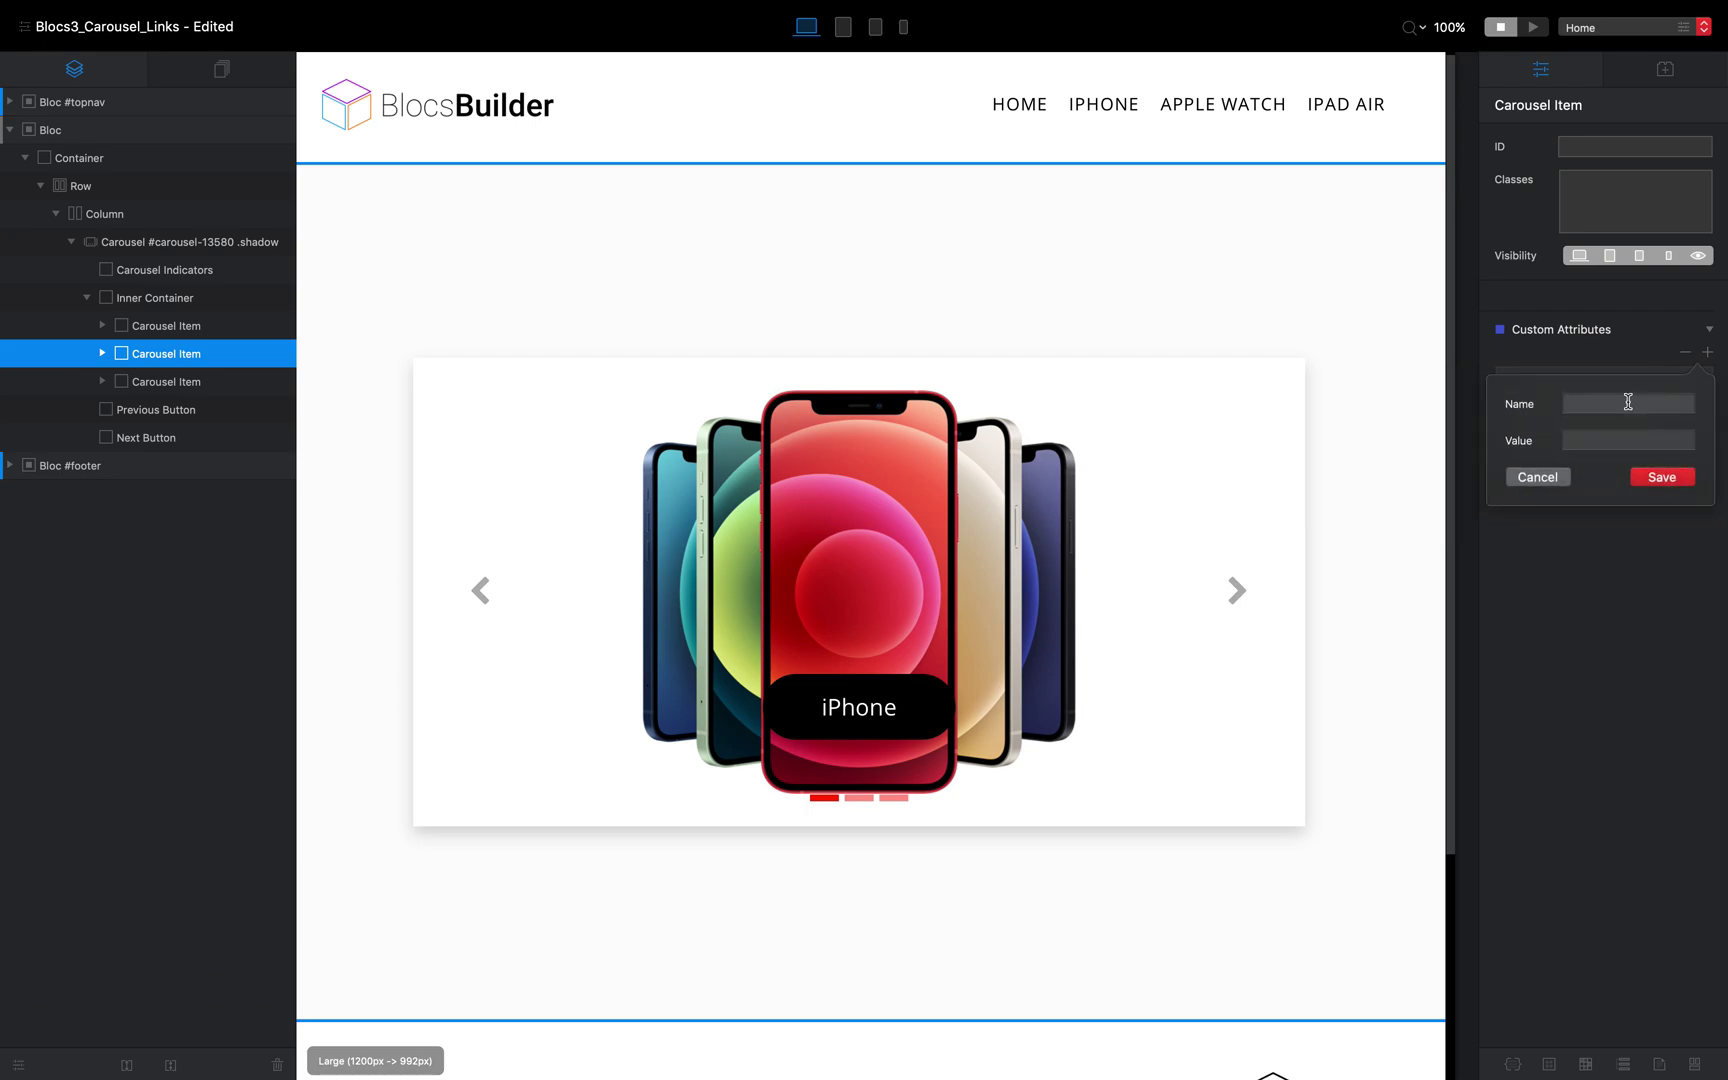
{"action": "type", "text": "onclick"}
{"action": "key", "text": "Tab"}
{"action": "type", "text": "location"}
{"action": "type", "text": ".href='apple-watch"}
{"action": "type", "text": ".html"}
{"action": "left_click", "coordinate": [1662, 477]}
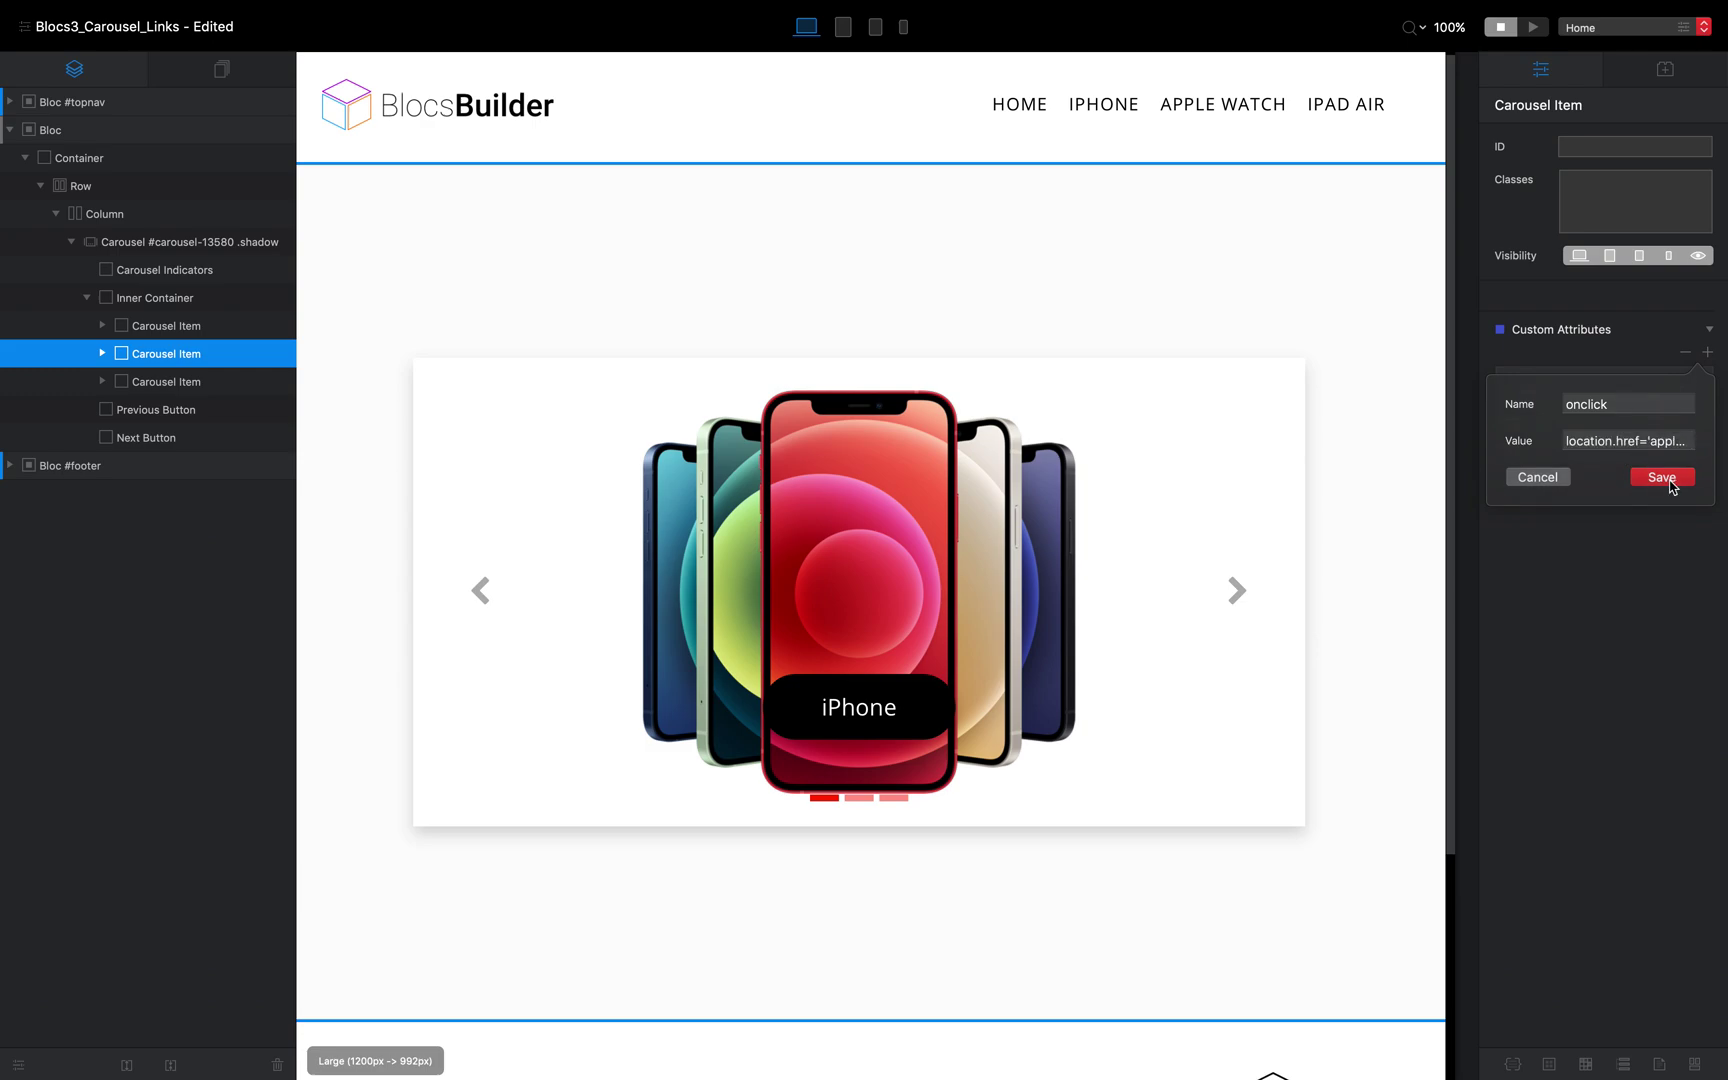
Add onclick = location.href='ipad-air.html' to the third carousel slide and save it
{"action": "left_click", "coordinate": [225, 381]}
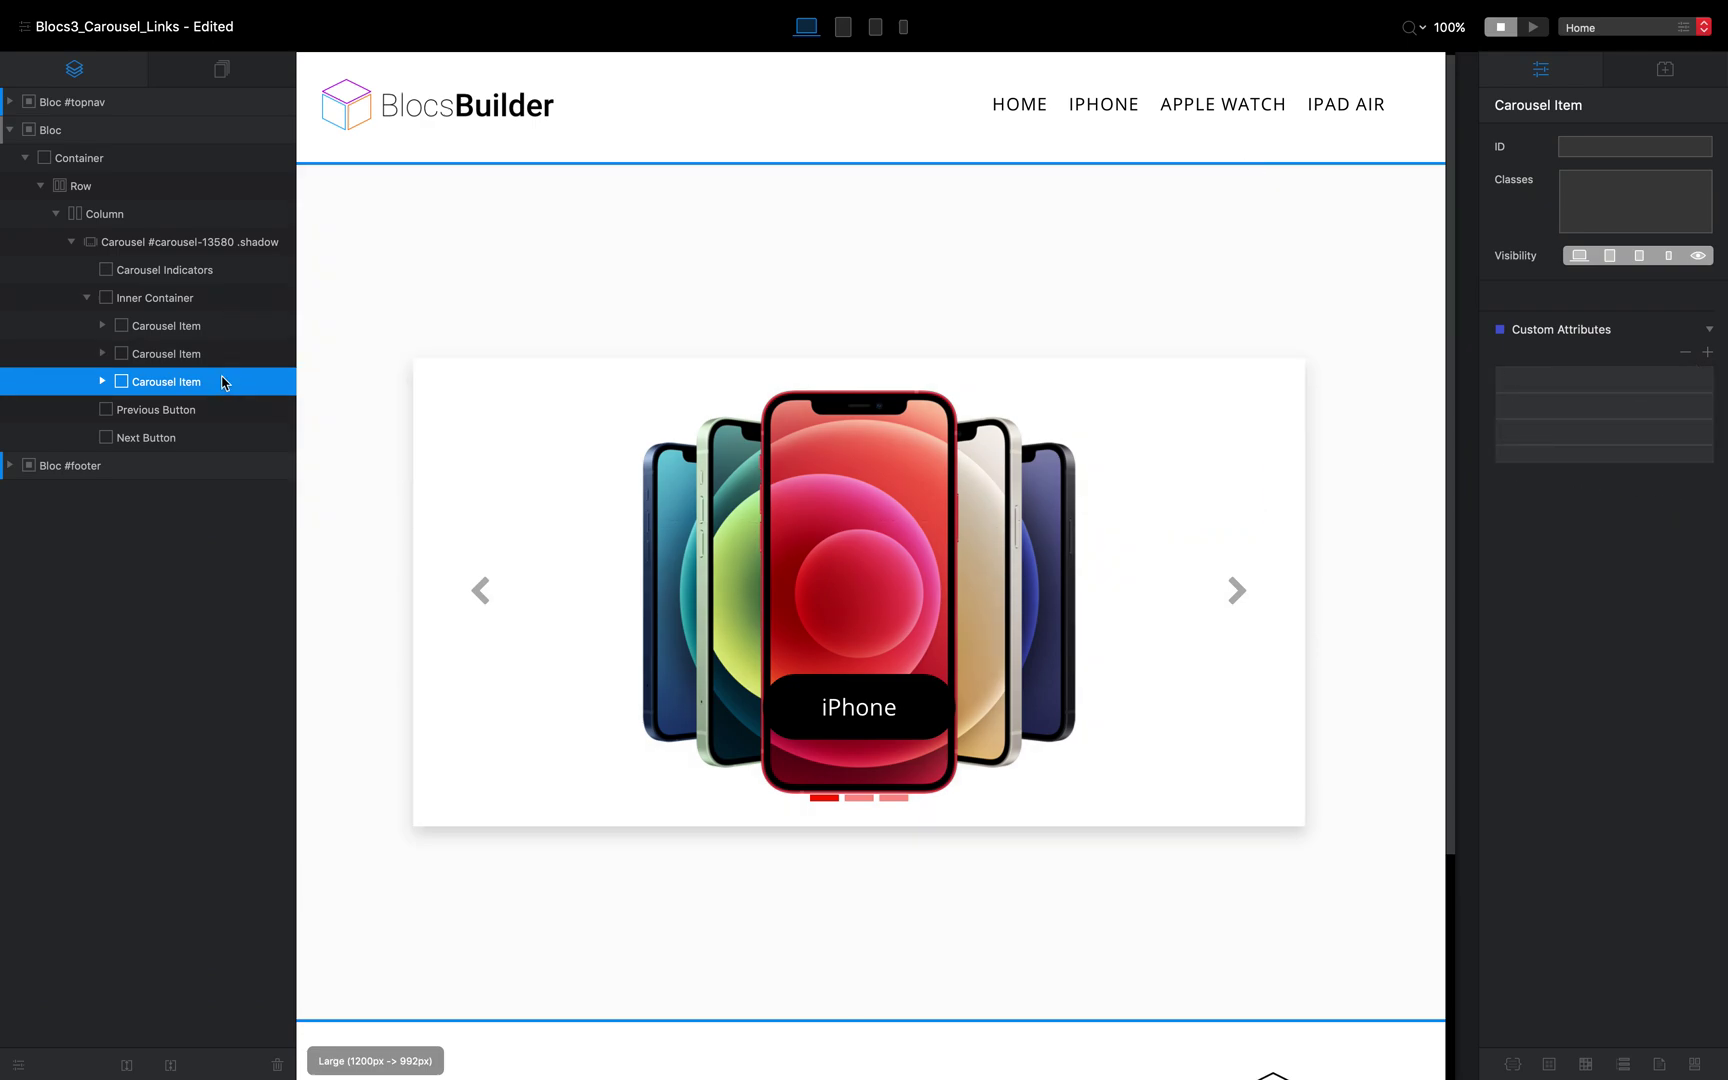
{"action": "left_click", "coordinate": [1708, 352]}
{"action": "type", "text": "o"}
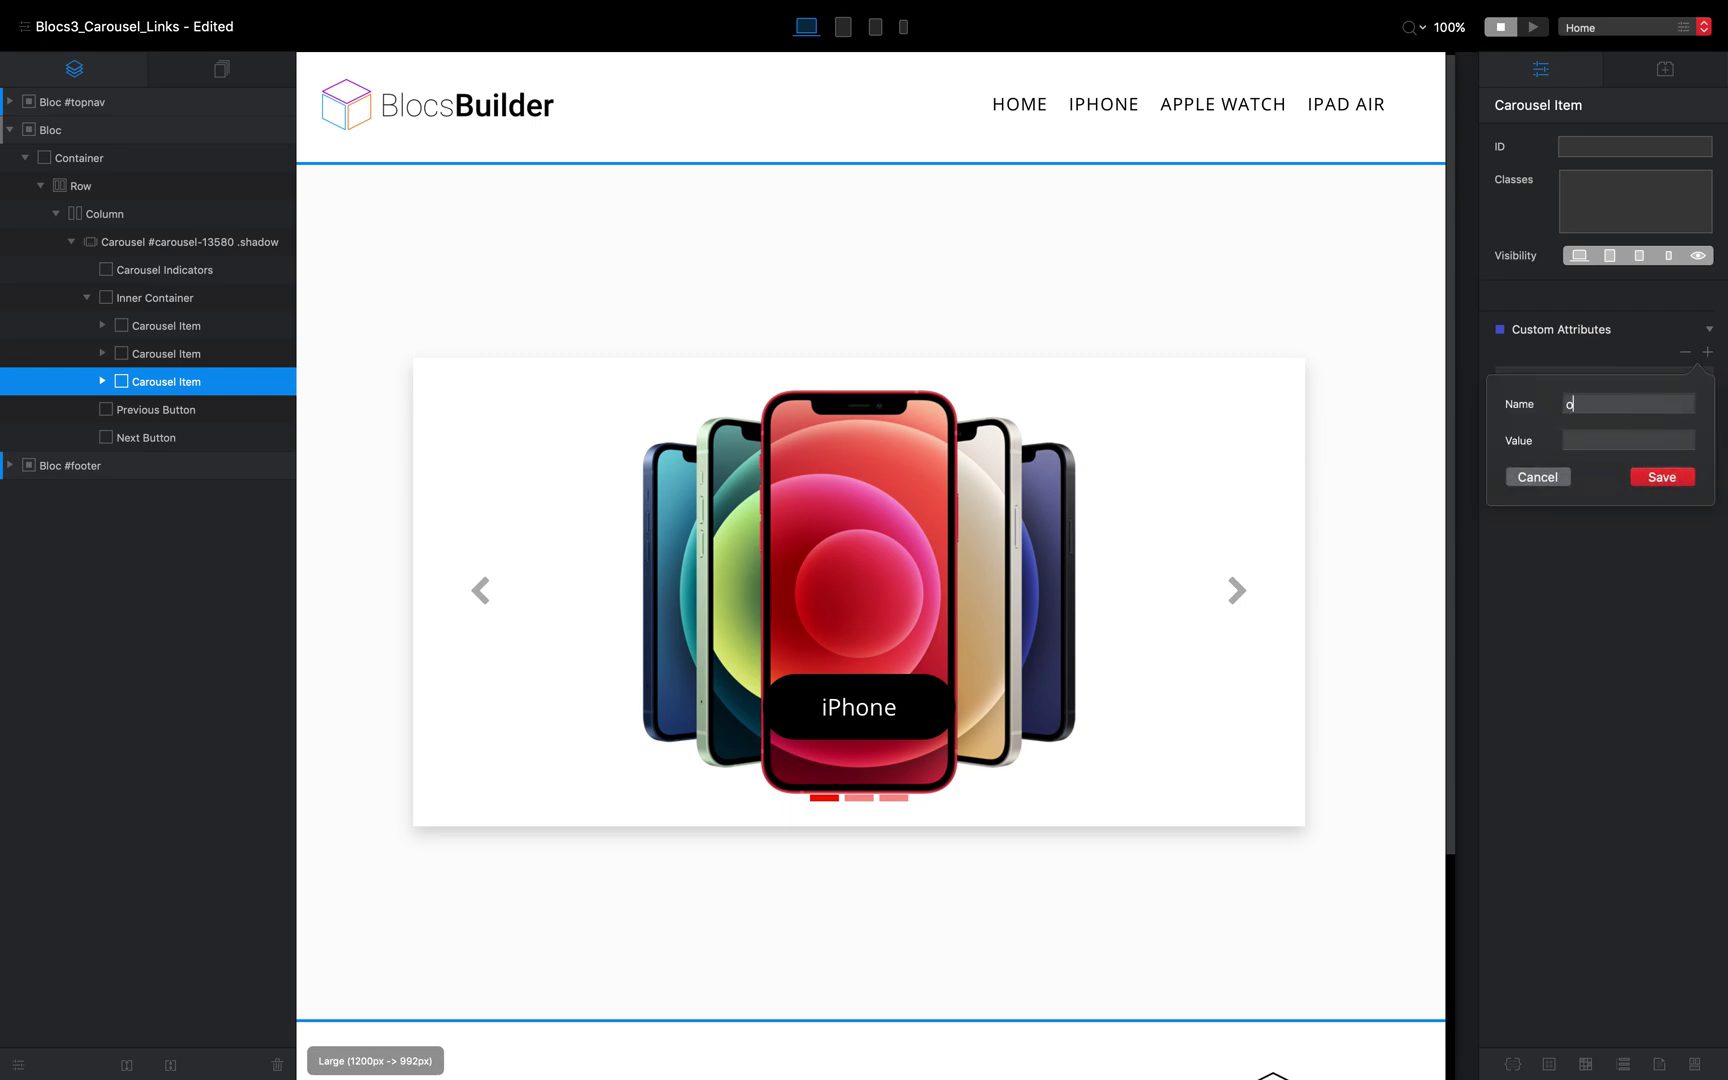
{"action": "type", "text": "nclick"}
{"action": "type", "text": "location"}
{"action": "type", "text": ".href"}
{"action": "type", "text": "='ipad"}
{"action": "type", "text": "-air.html"}
{"action": "type", "text": "'"}
{"action": "left_click", "coordinate": [1661, 477]}
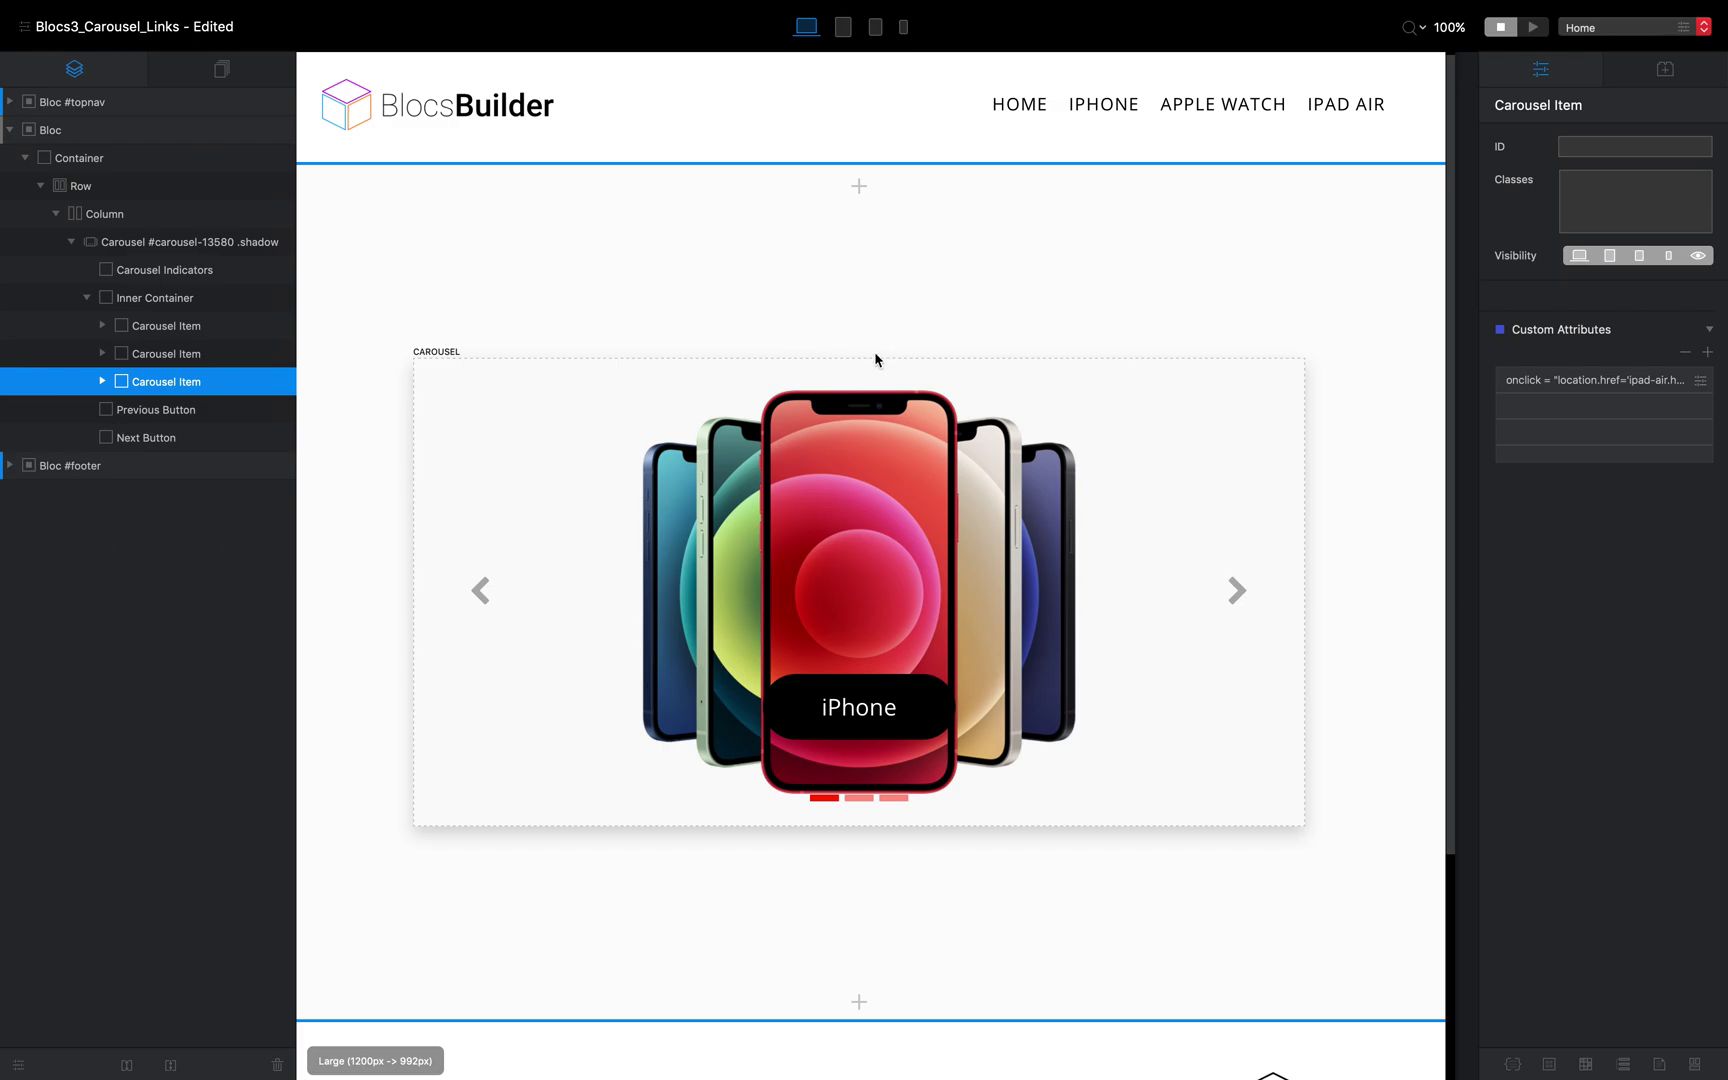
{"action": "left_click", "coordinate": [1536, 29]}
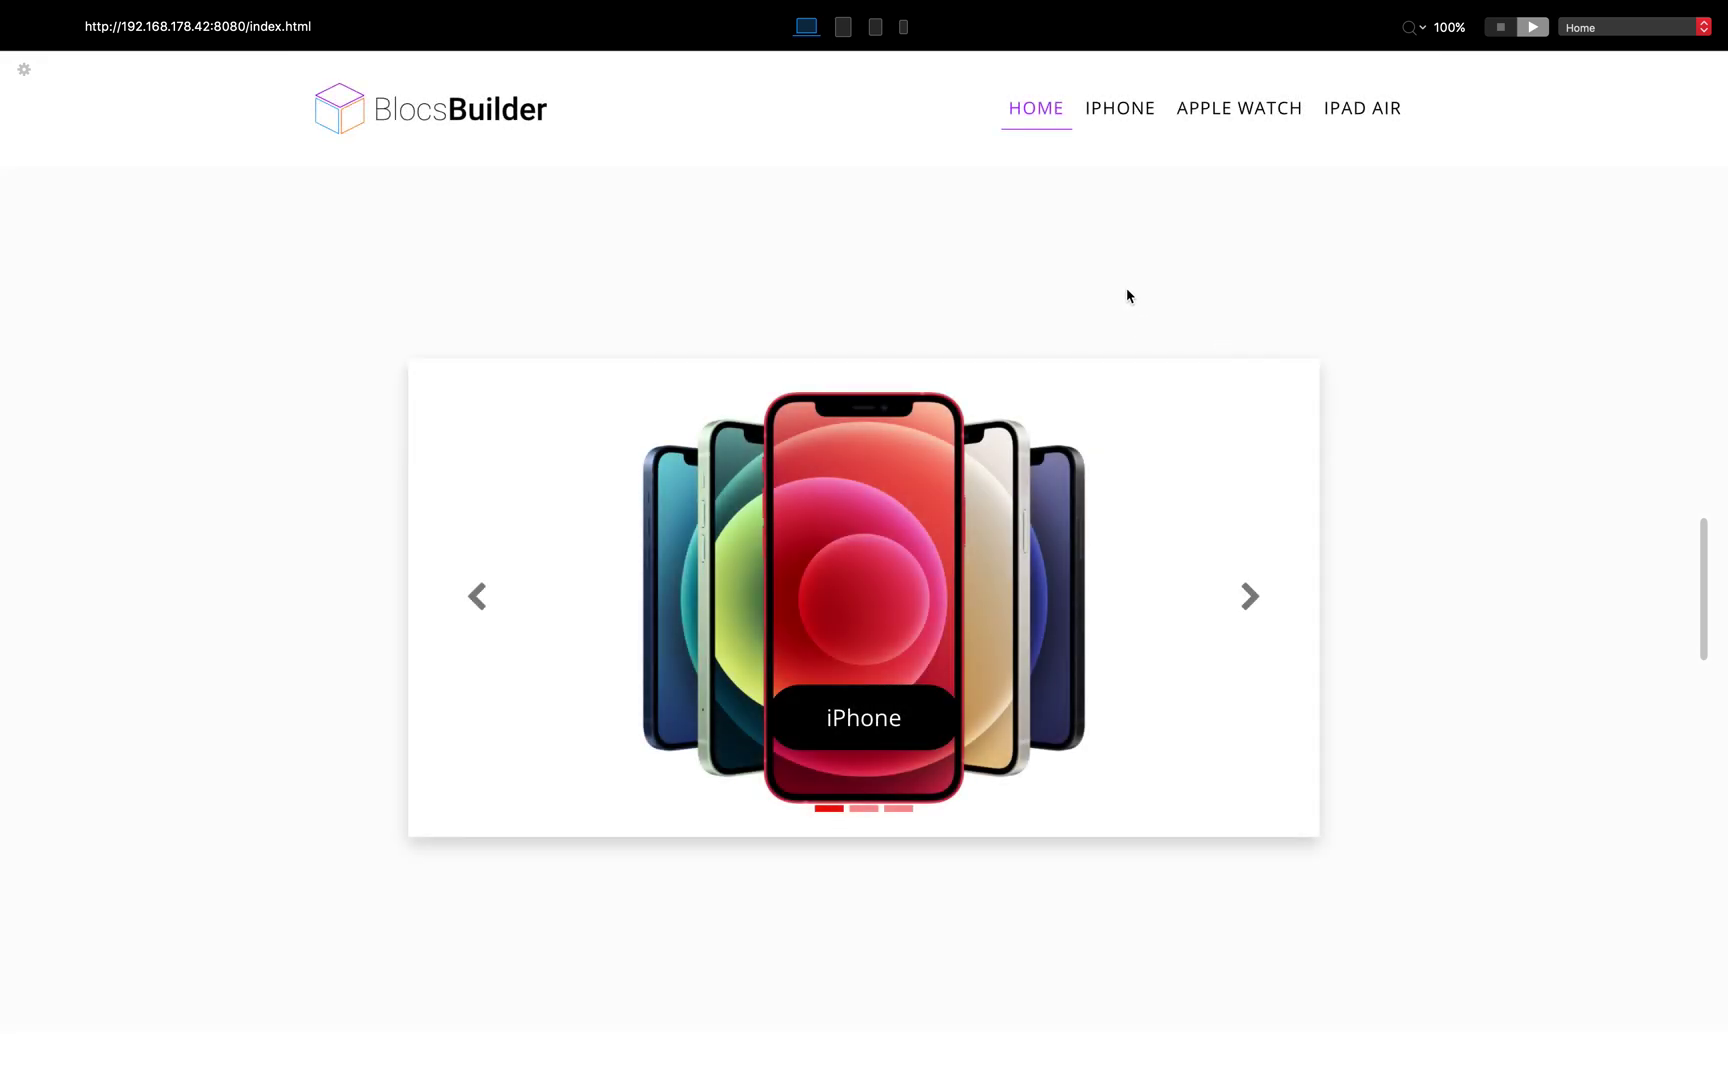
{"action": "left_click", "coordinate": [872, 538]}
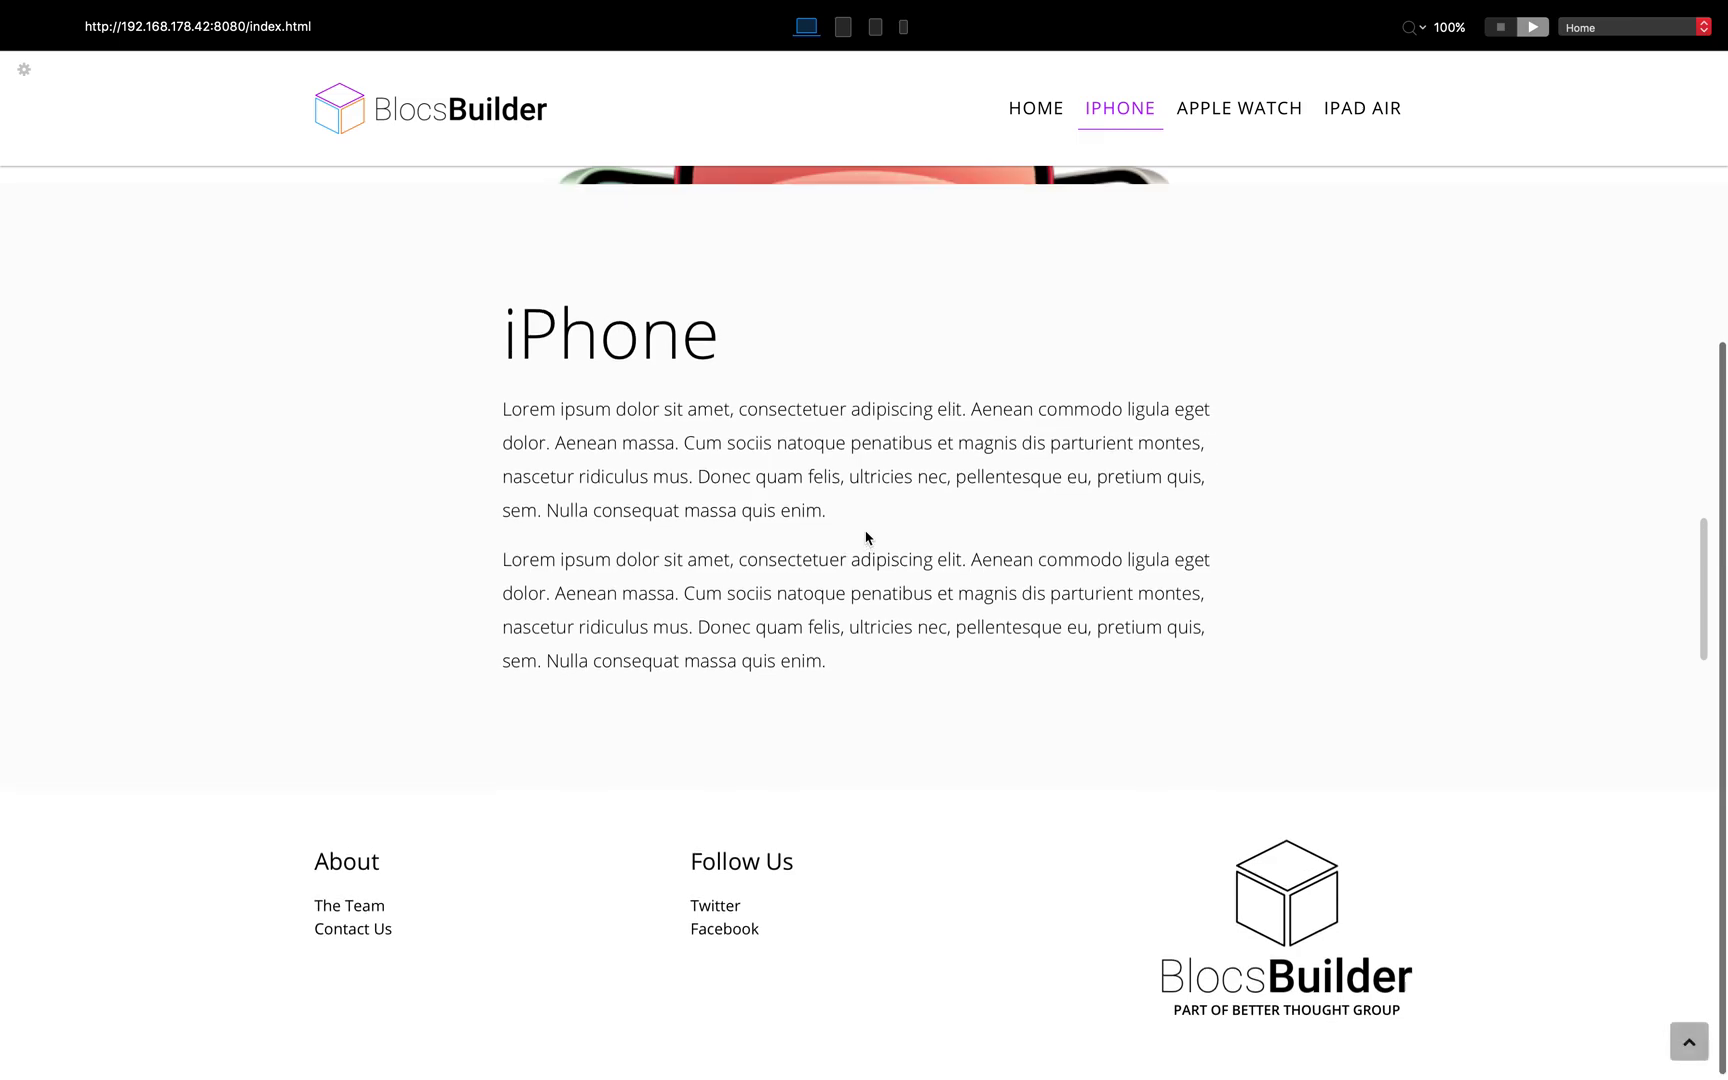
{"action": "left_click", "coordinate": [470, 128]}
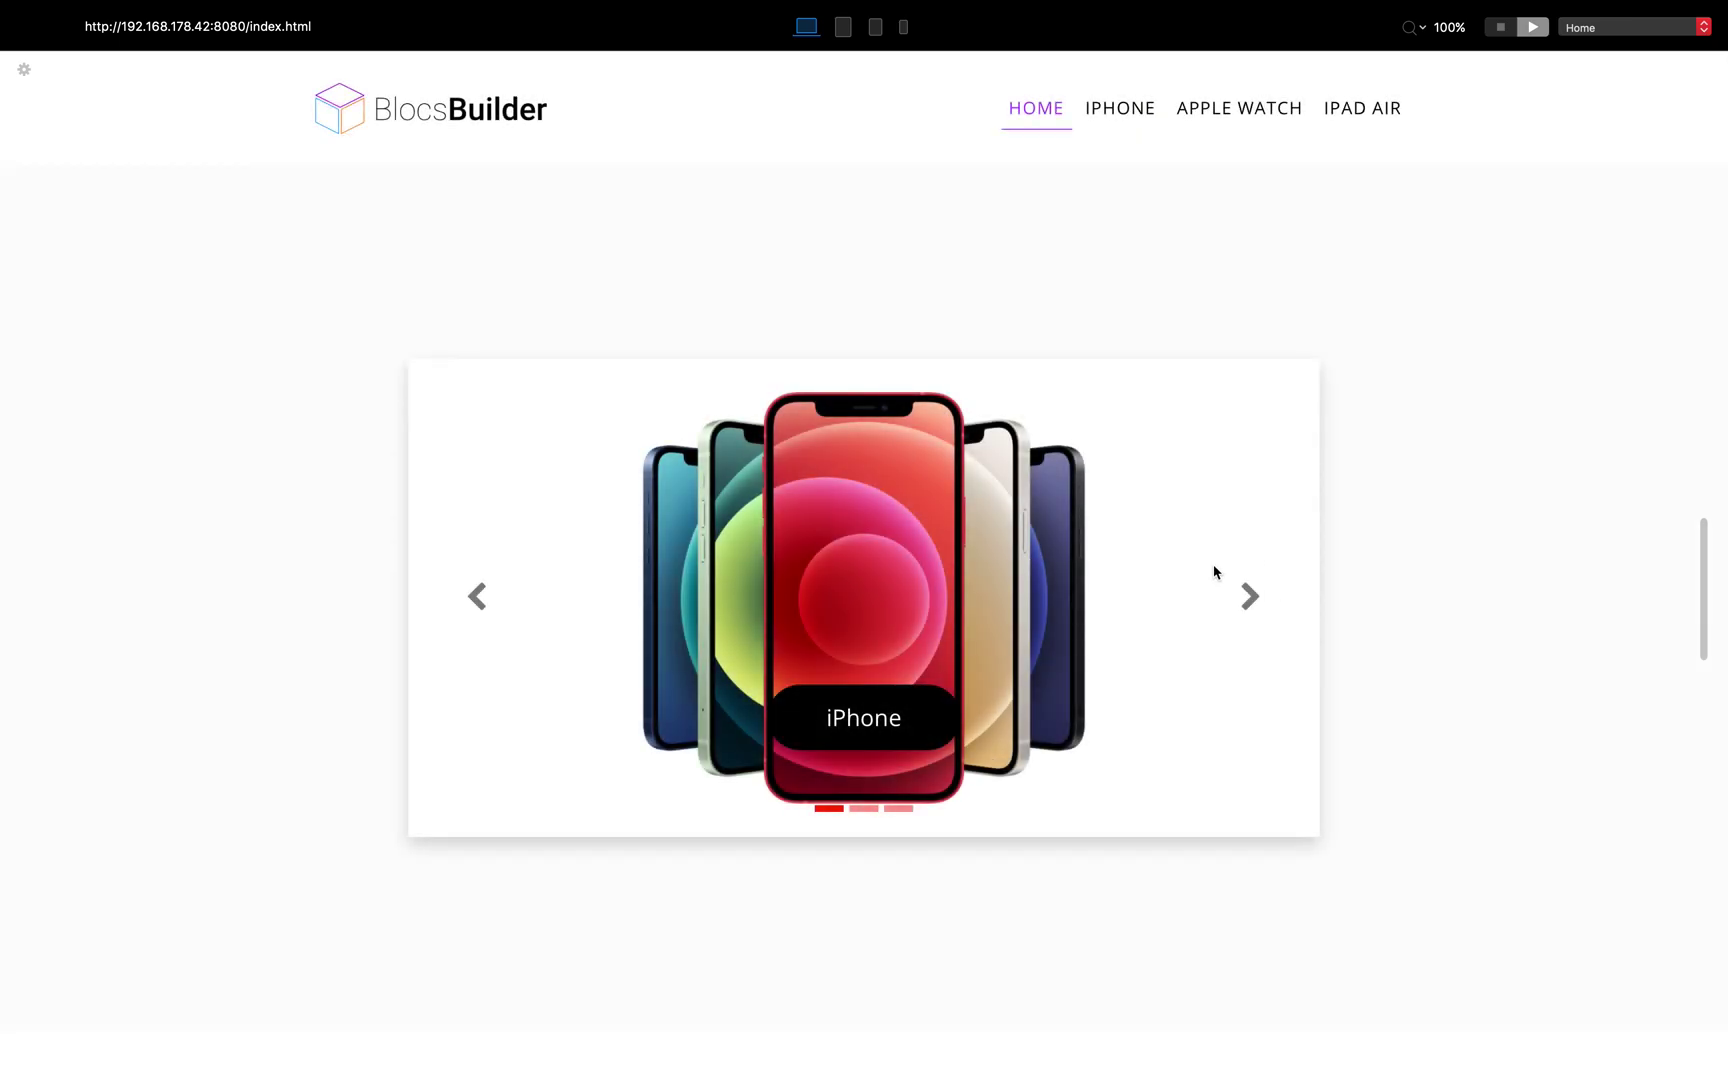
{"action": "left_click", "coordinate": [1248, 596]}
{"action": "left_click", "coordinate": [836, 546]}
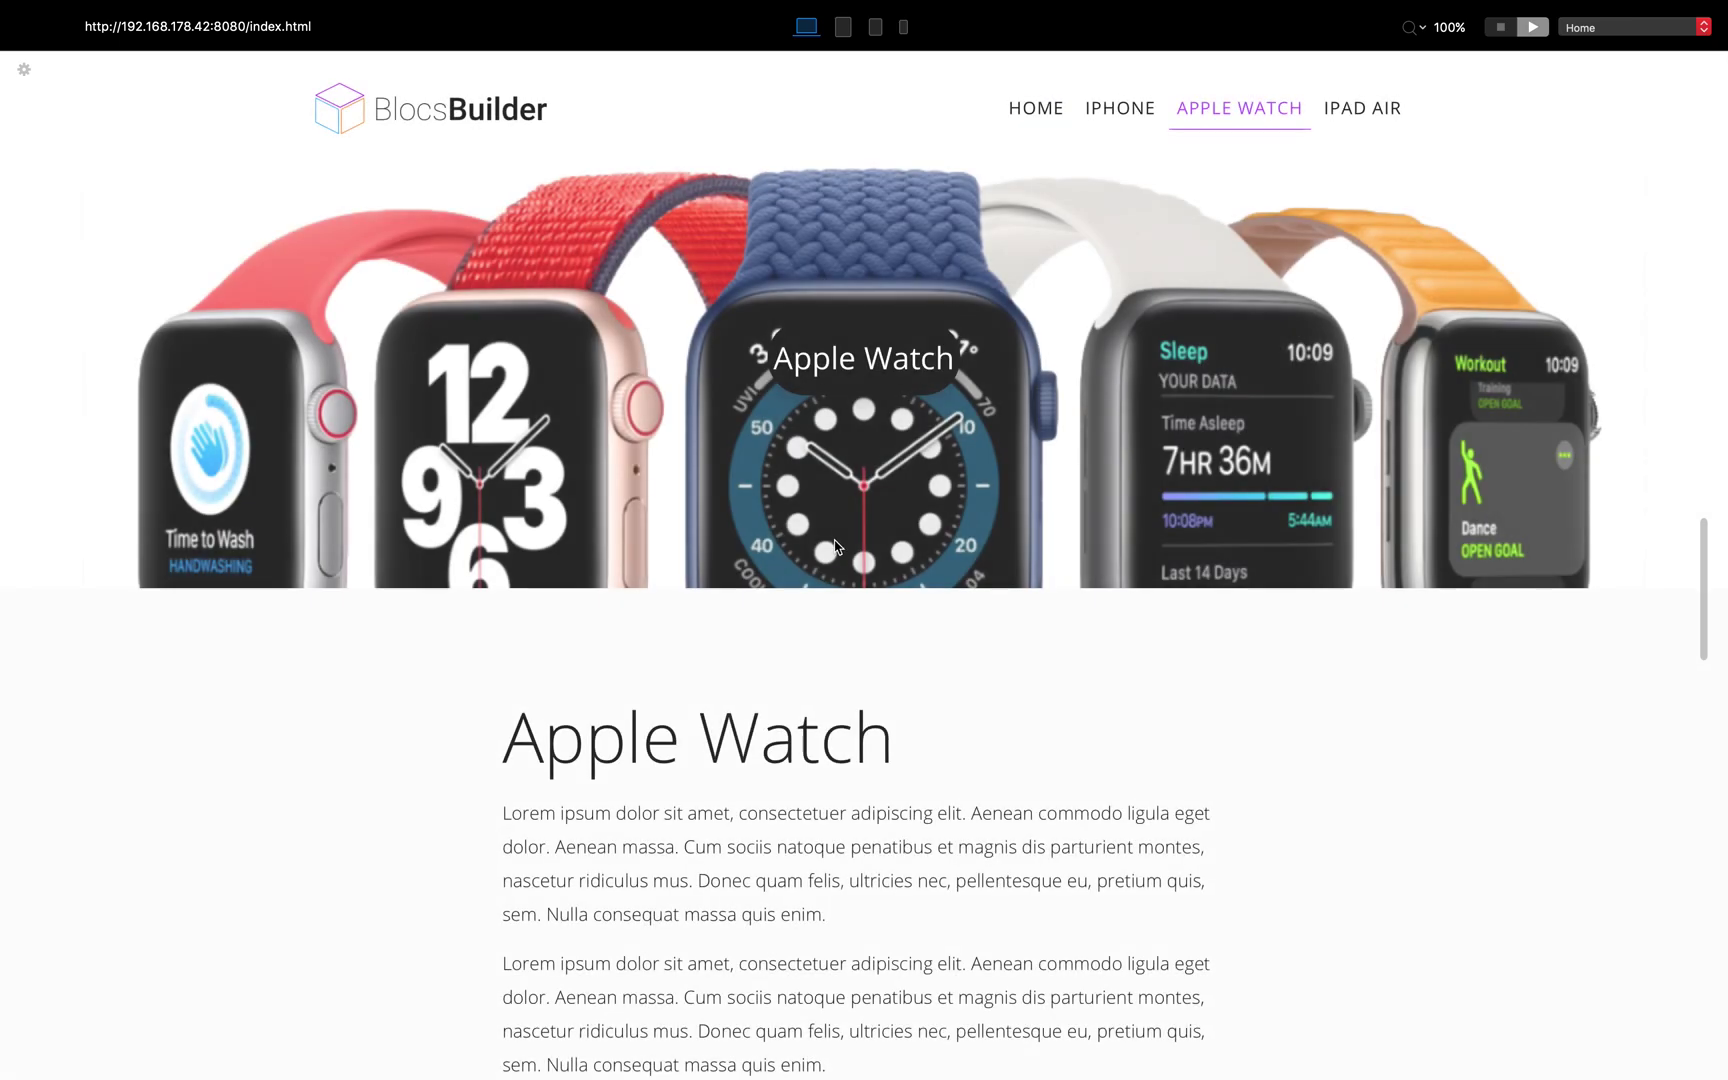
{"action": "scroll", "coordinate": [836, 546], "scroll_direction": "down", "scroll_amount": 5}
{"action": "scroll", "coordinate": [833, 548], "scroll_direction": "up", "scroll_amount": 5}
{"action": "left_click", "coordinate": [390, 112]}
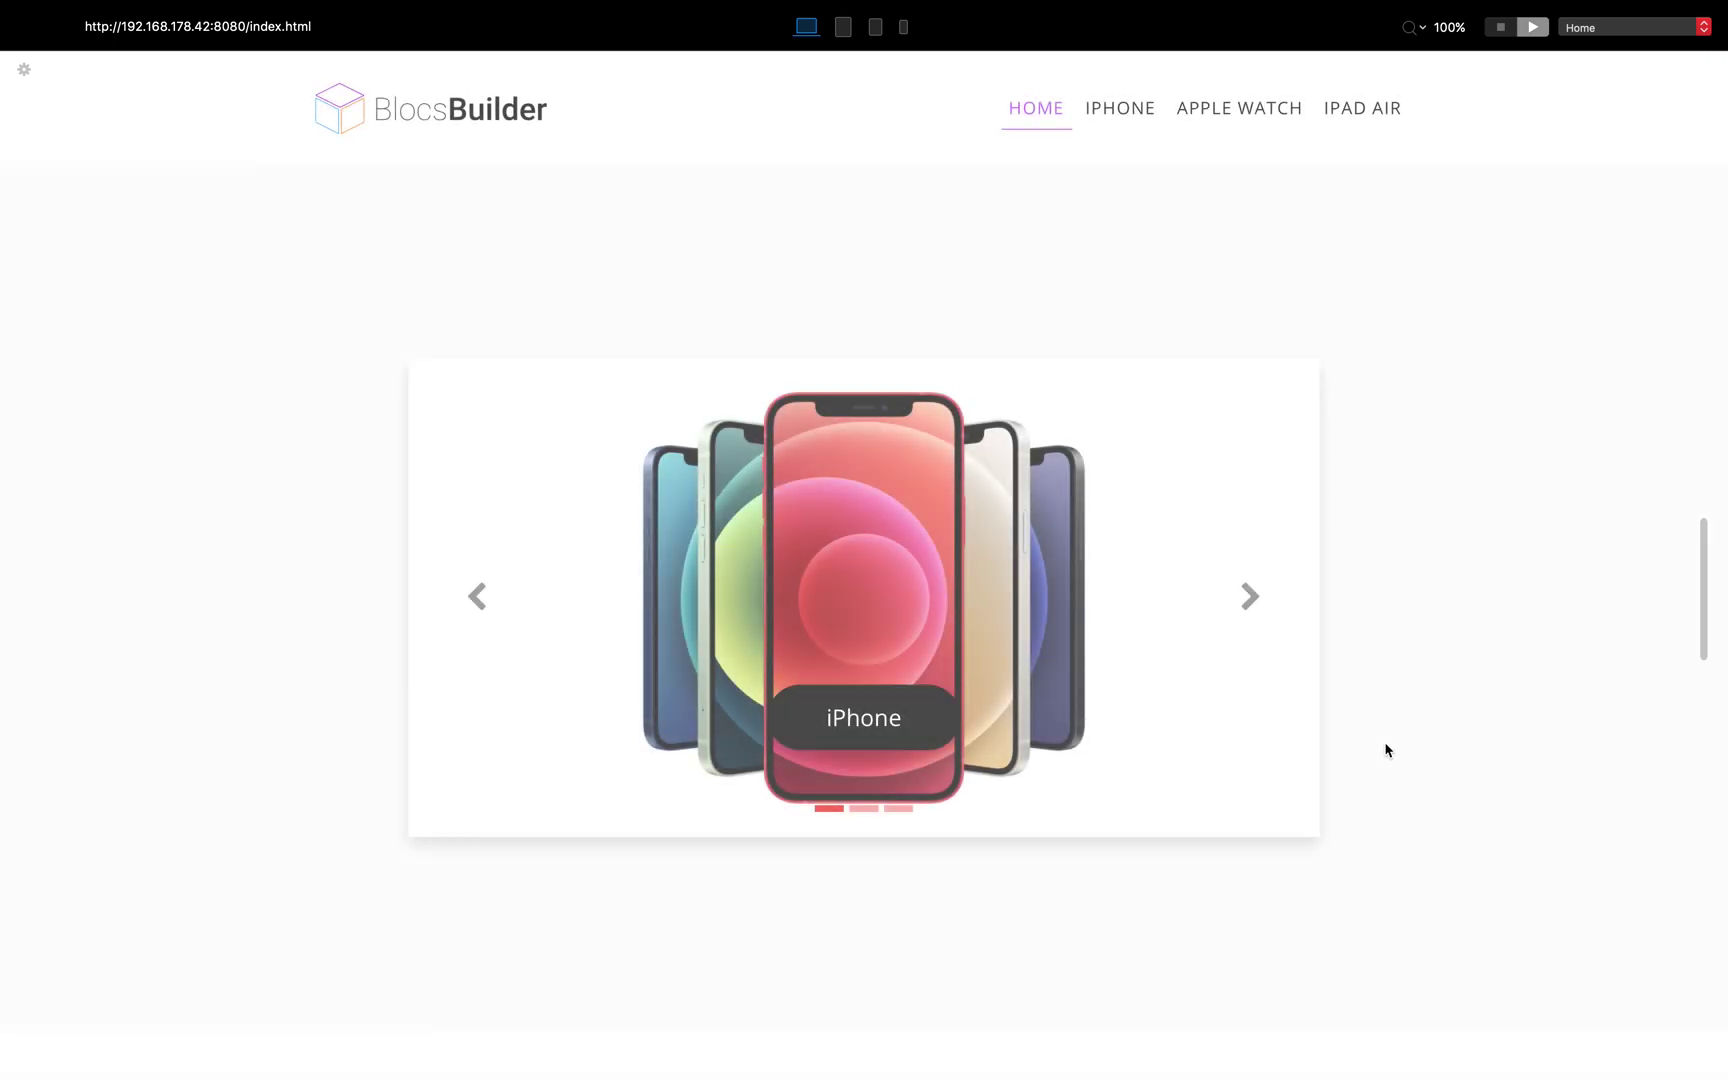
{"action": "left_click", "coordinate": [1247, 605]}
{"action": "left_click", "coordinate": [1248, 608]}
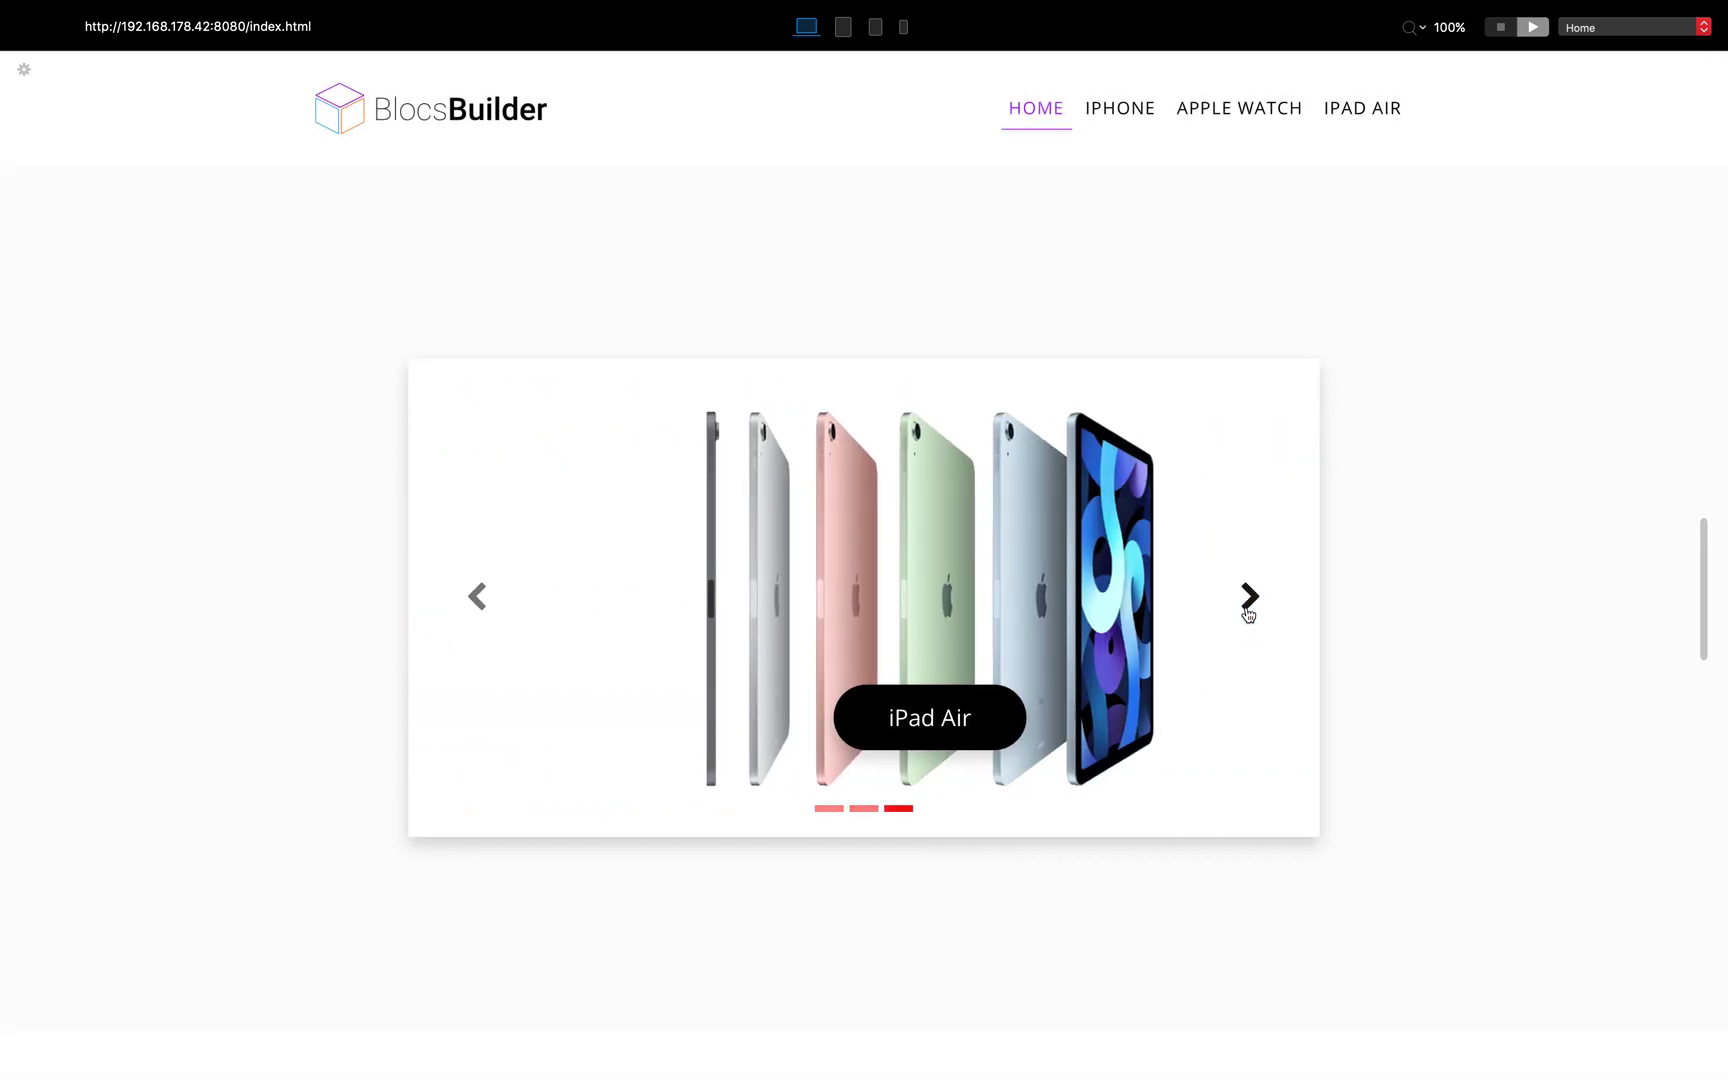
{"action": "left_click", "coordinate": [968, 606]}
{"action": "scroll", "coordinate": [965, 610], "scroll_direction": "down", "scroll_amount": 2}
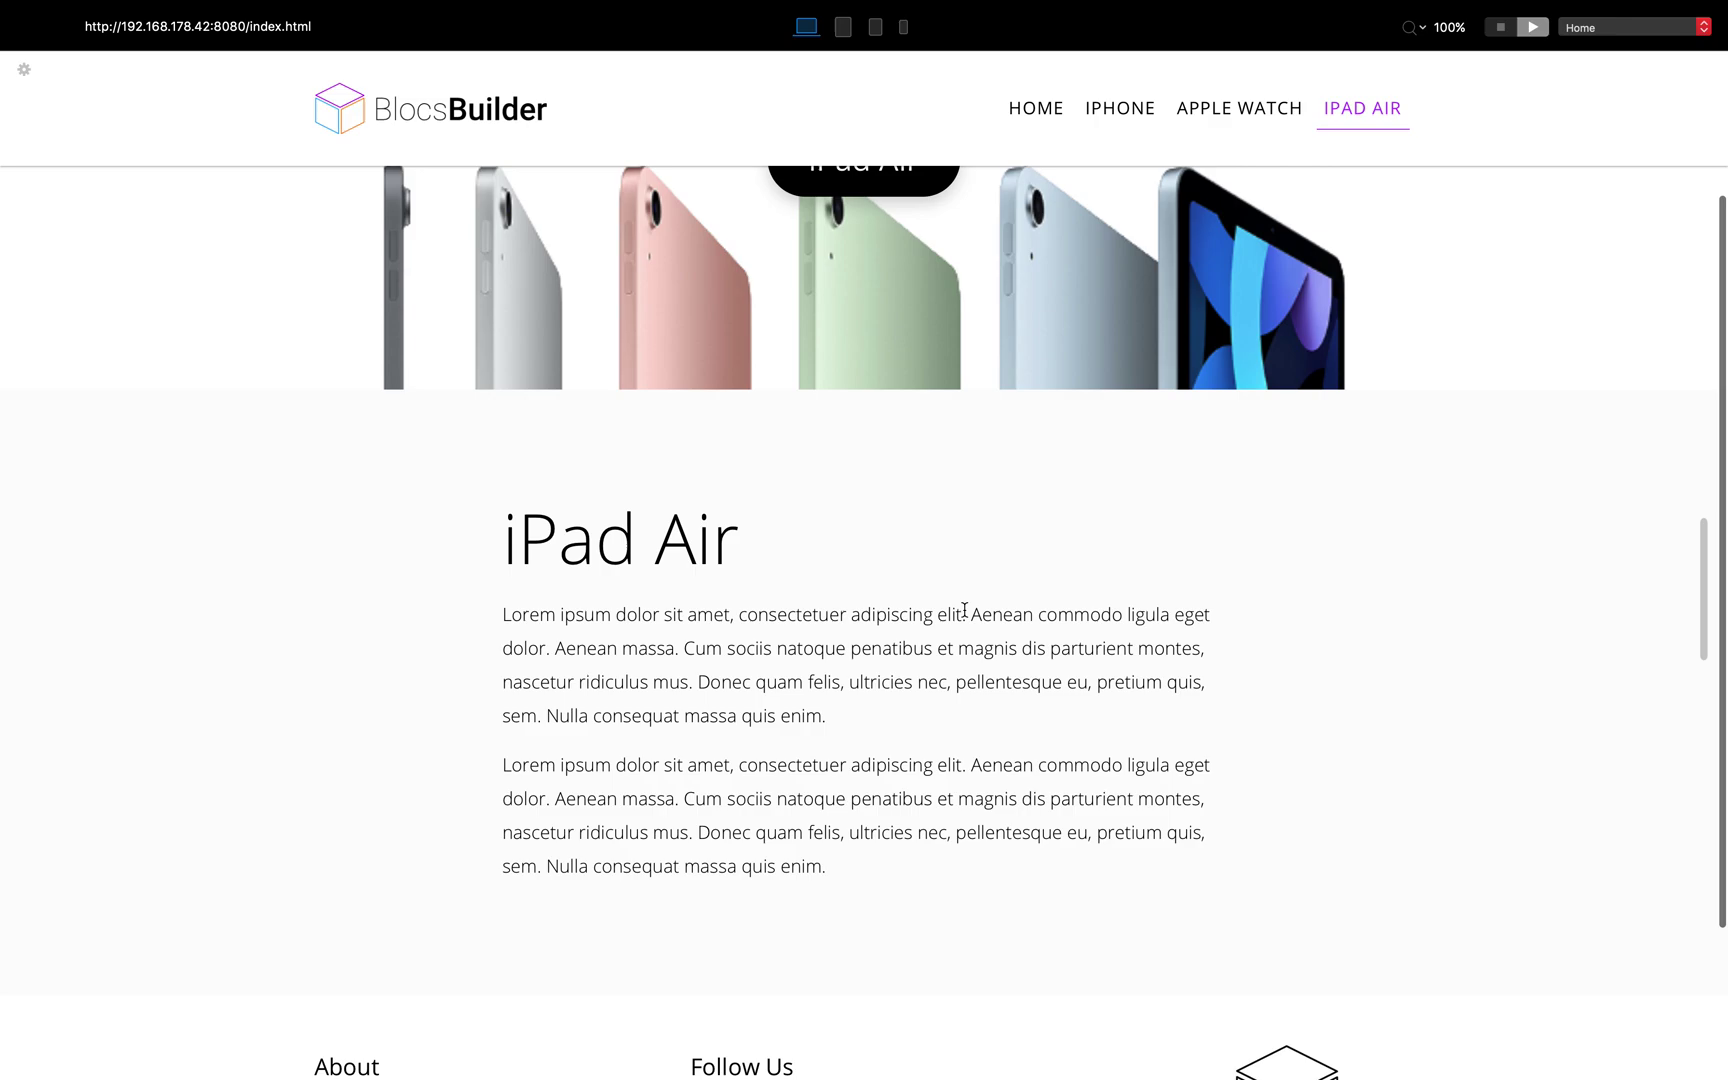
{"action": "scroll", "coordinate": [965, 610], "scroll_direction": "up", "scroll_amount": 2}
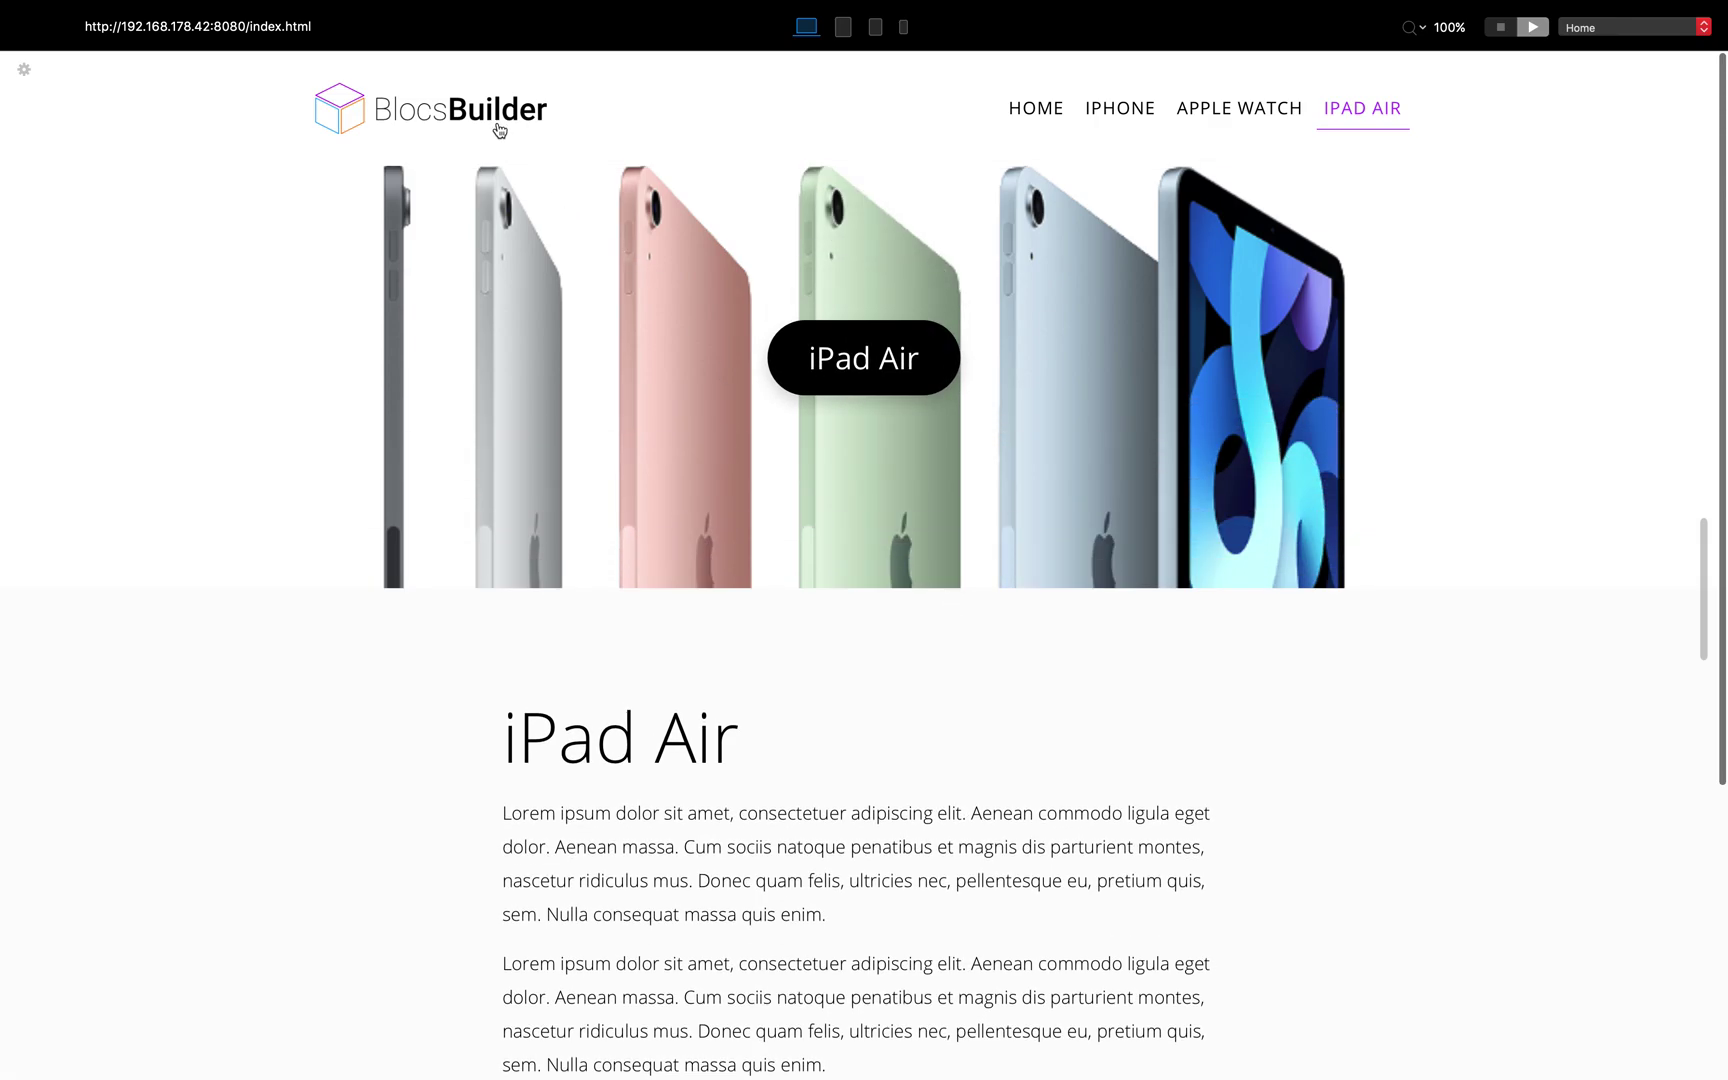
{"action": "left_click", "coordinate": [499, 130]}
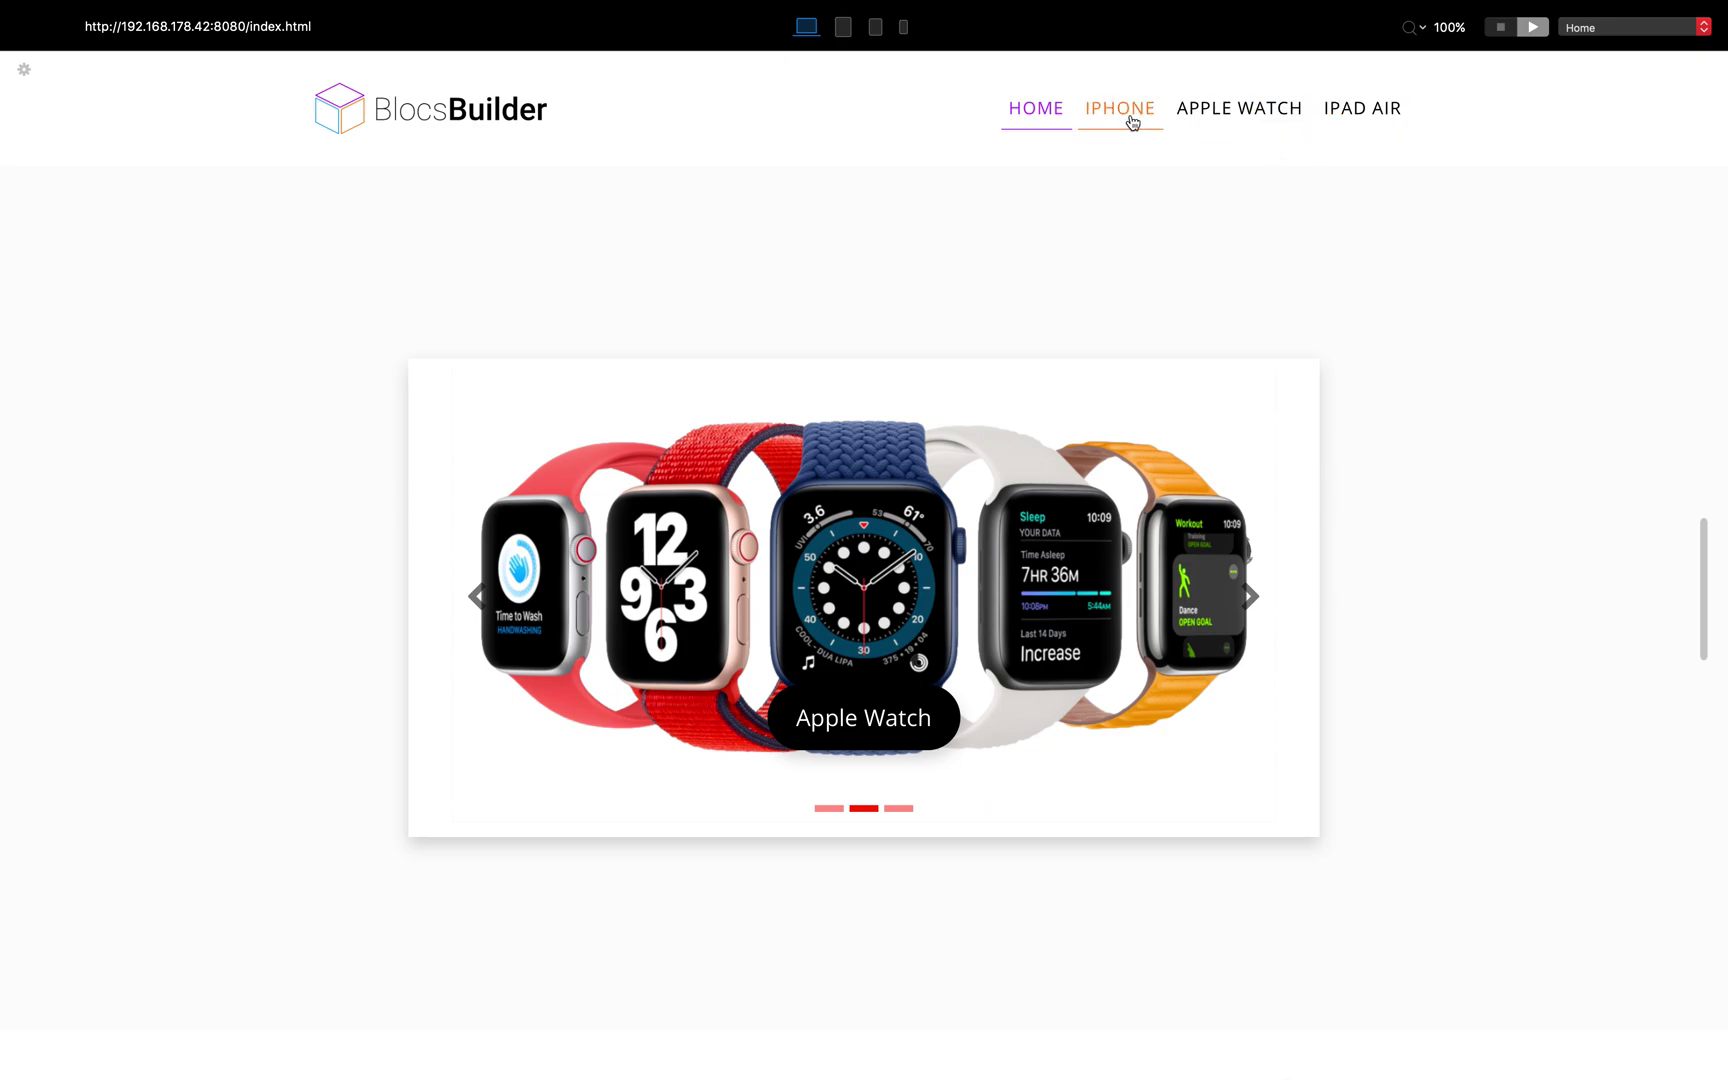
{"action": "left_click", "coordinate": [1249, 597]}
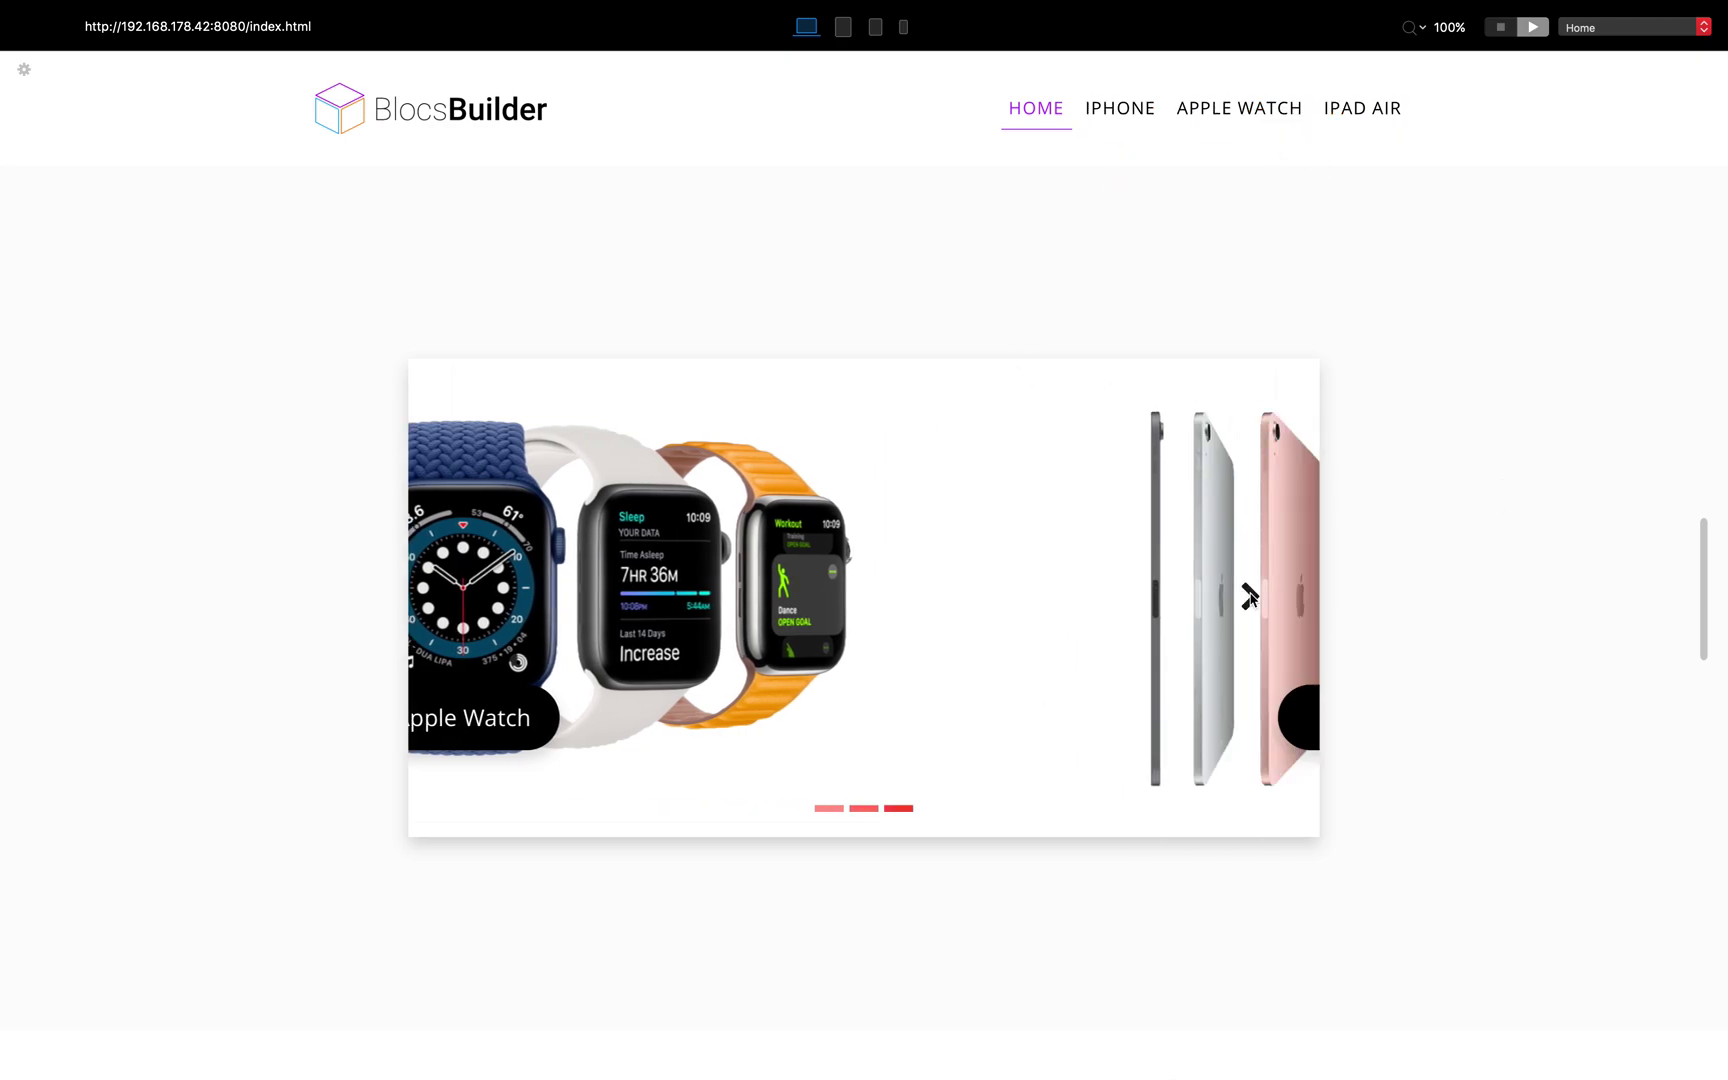
{"action": "left_click", "coordinate": [475, 602]}
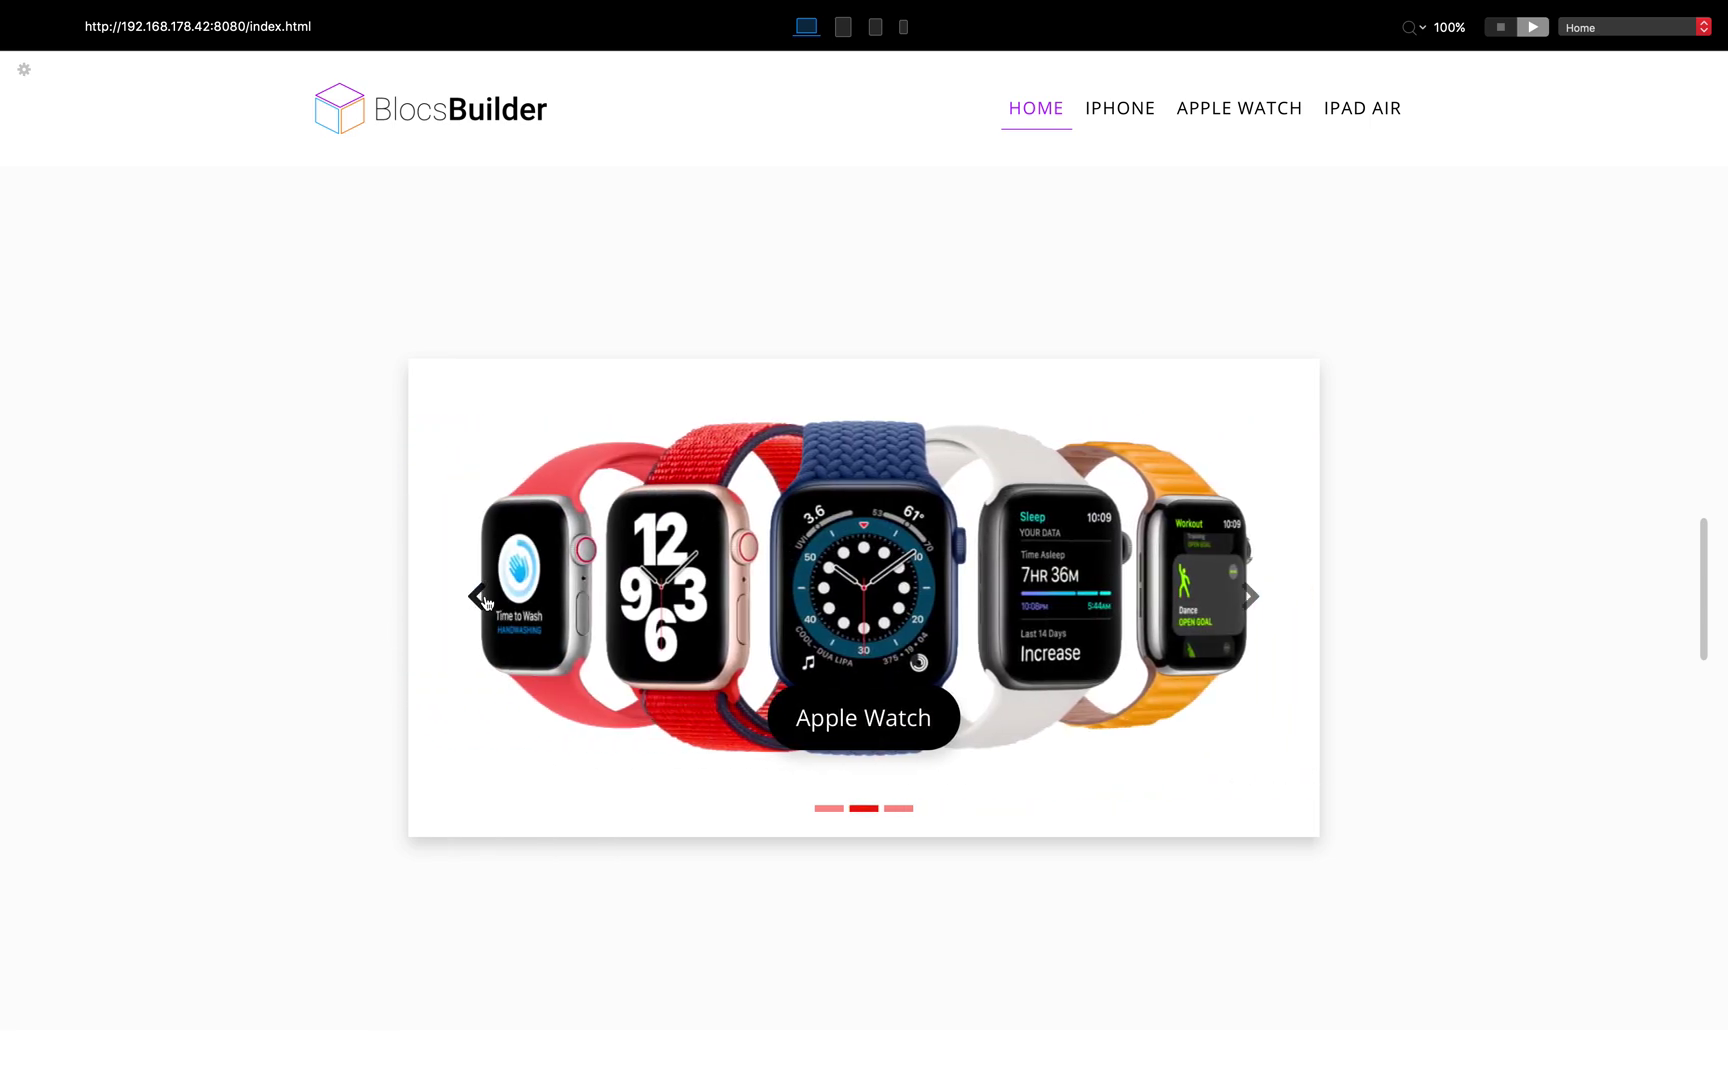
{"action": "left_click", "coordinate": [478, 600]}
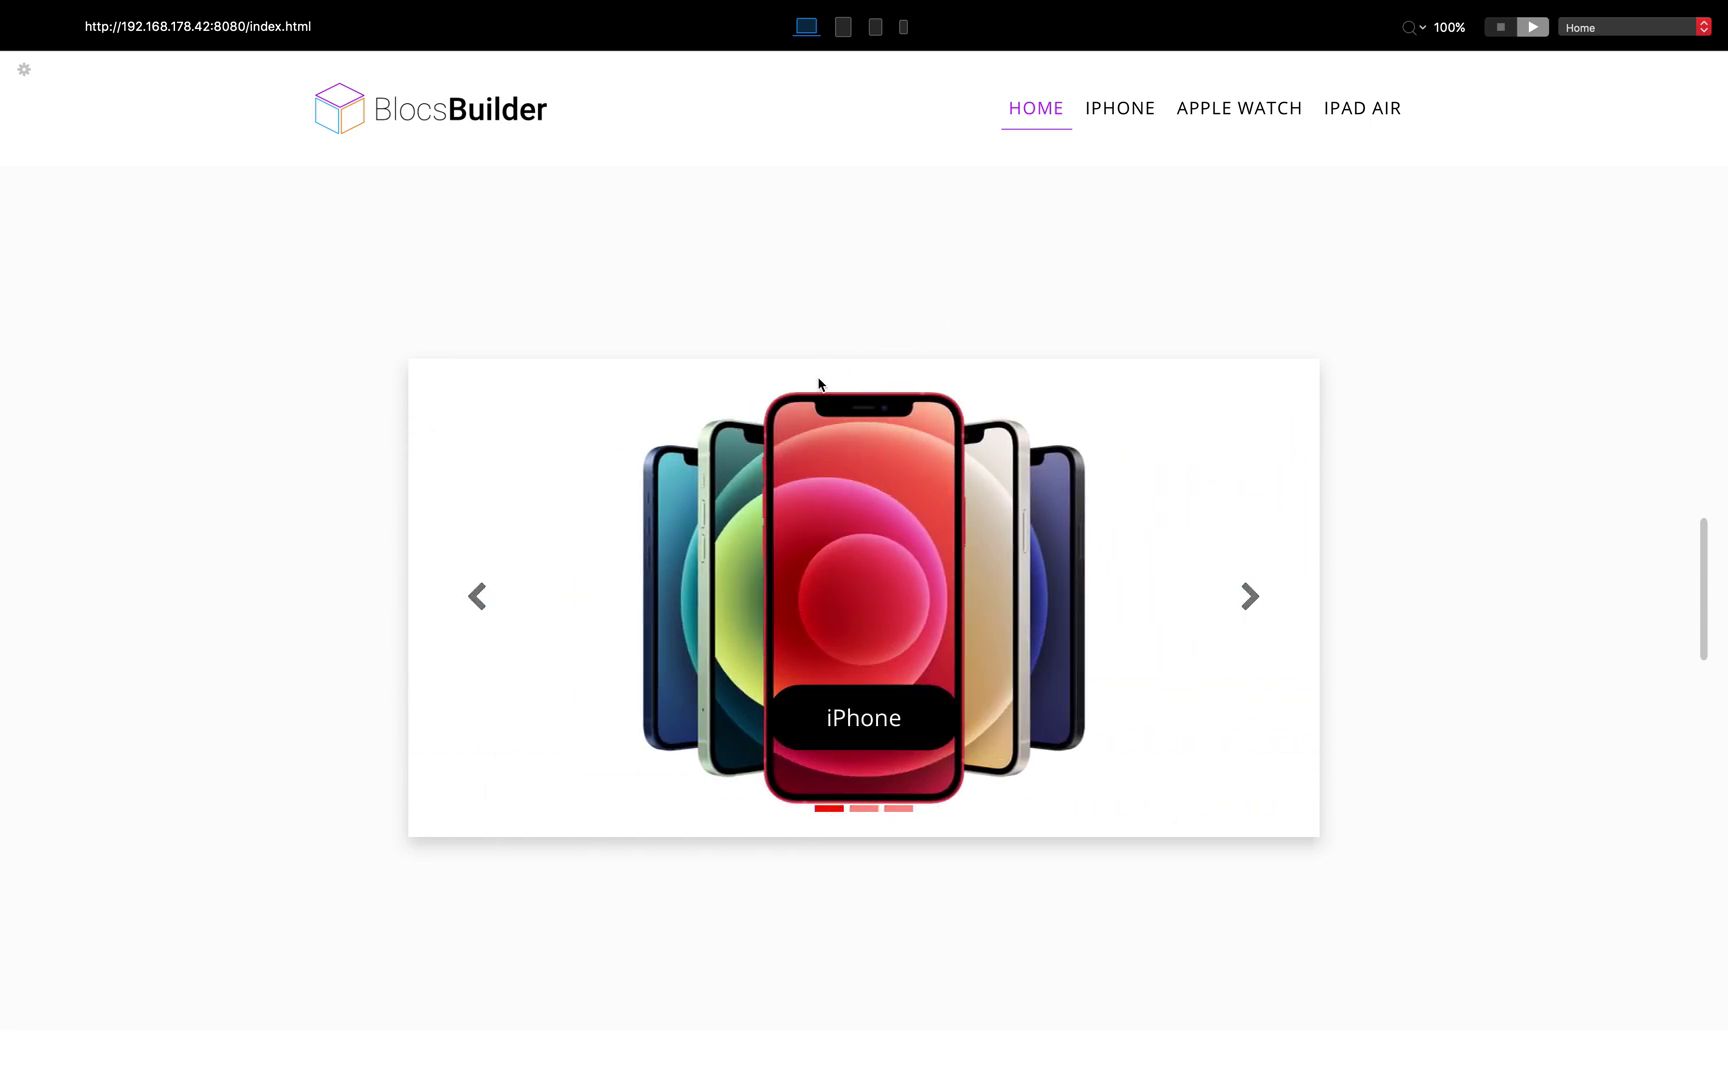
{"action": "scroll", "coordinate": [800, 450], "scroll_direction": "down", "scroll_amount": 1}
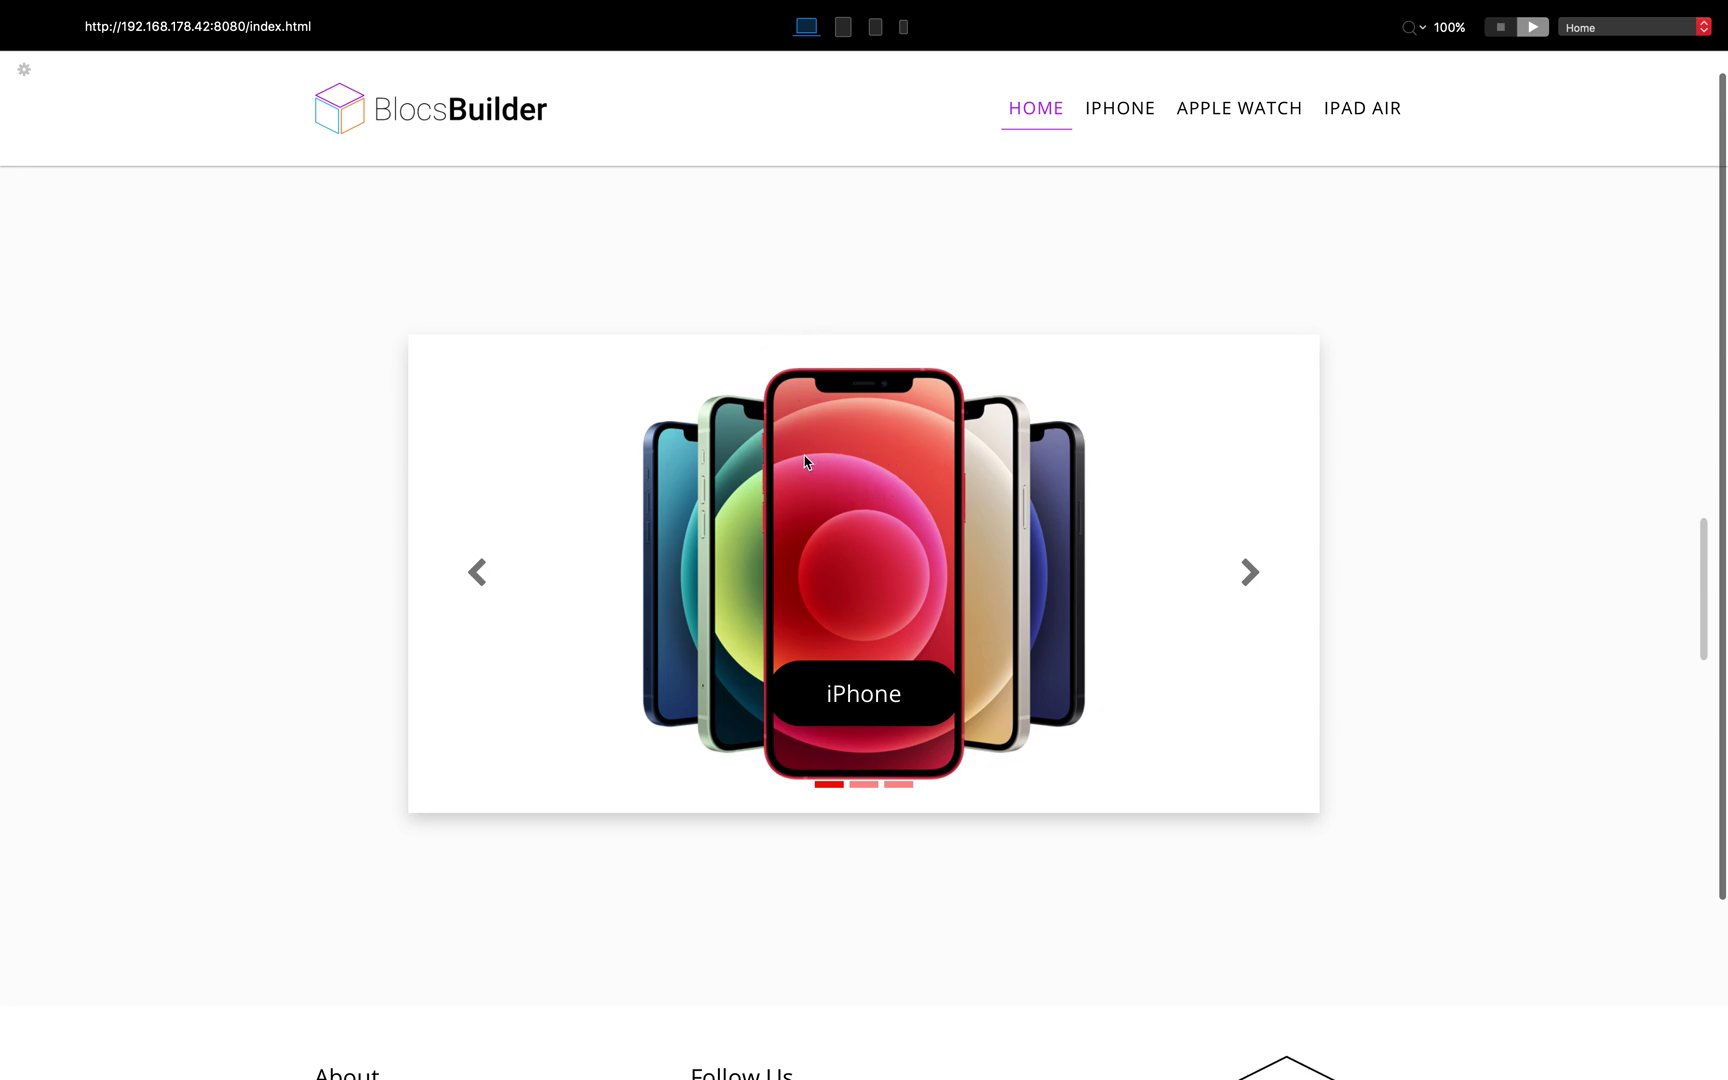
{"action": "scroll", "coordinate": [873, 490], "scroll_direction": "up", "scroll_amount": 1}
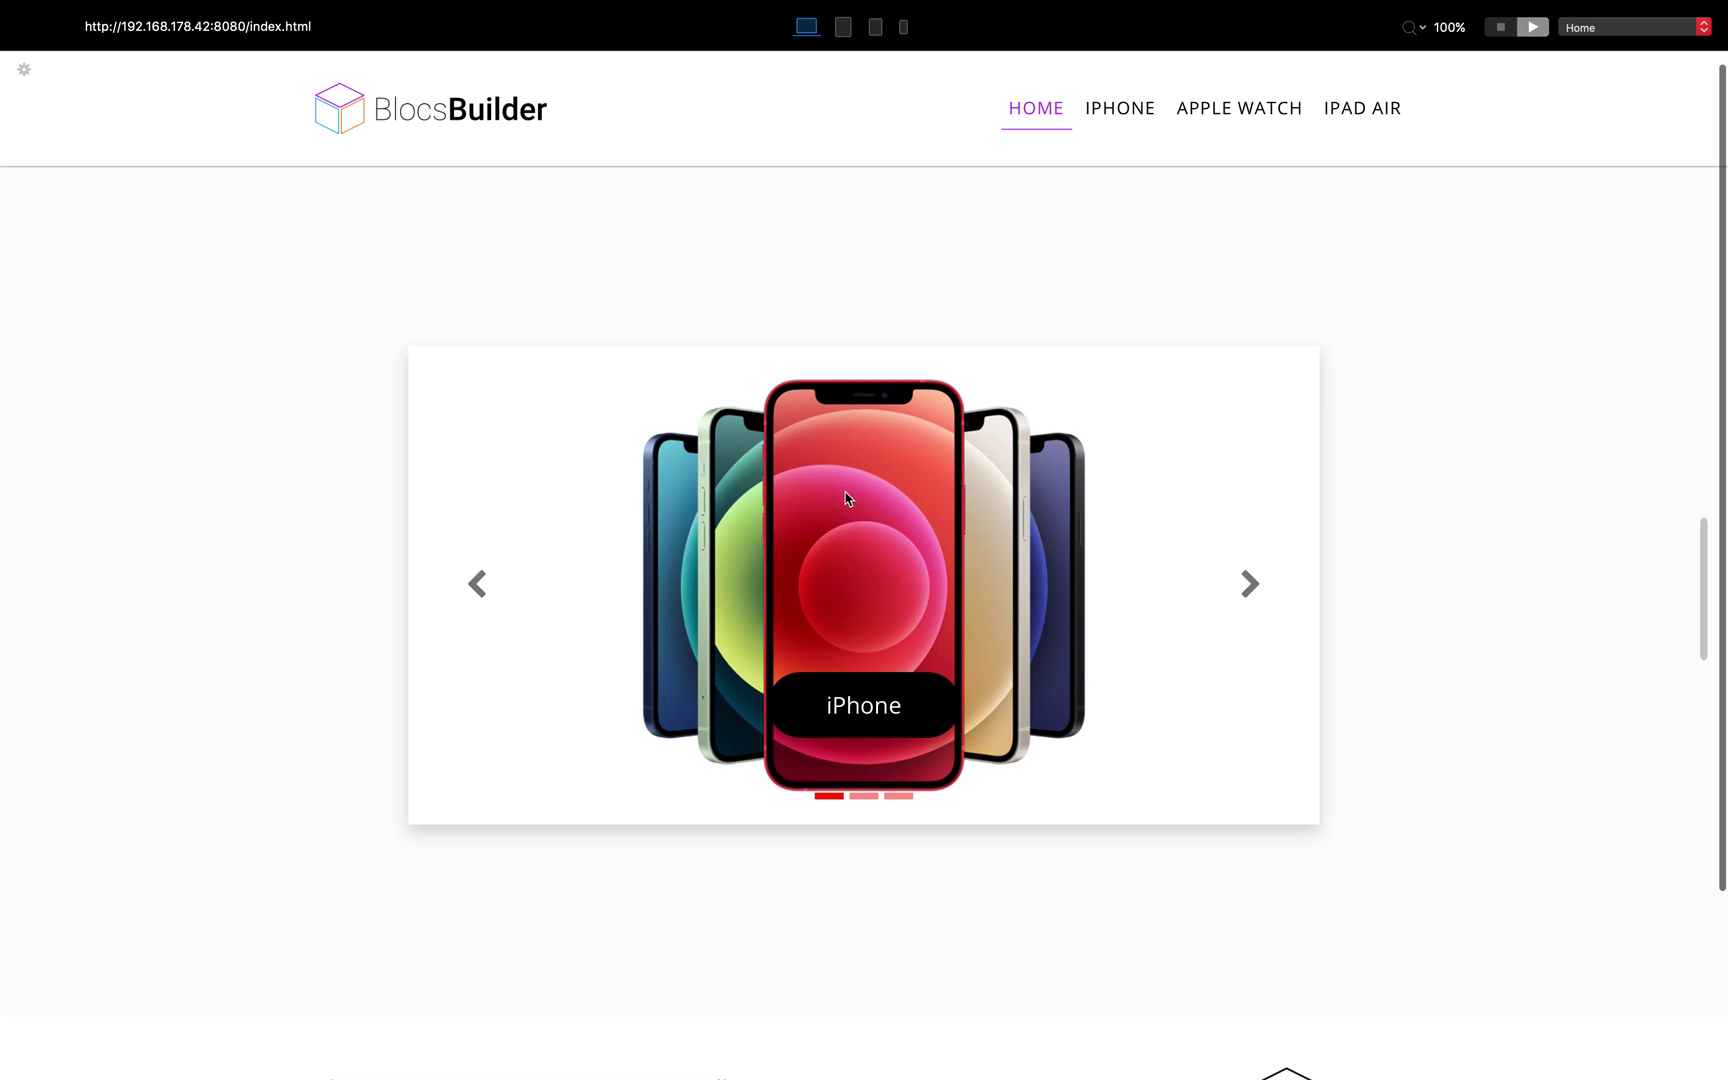
{"action": "scroll", "coordinate": [845, 491], "scroll_direction": "up", "scroll_amount": 1}
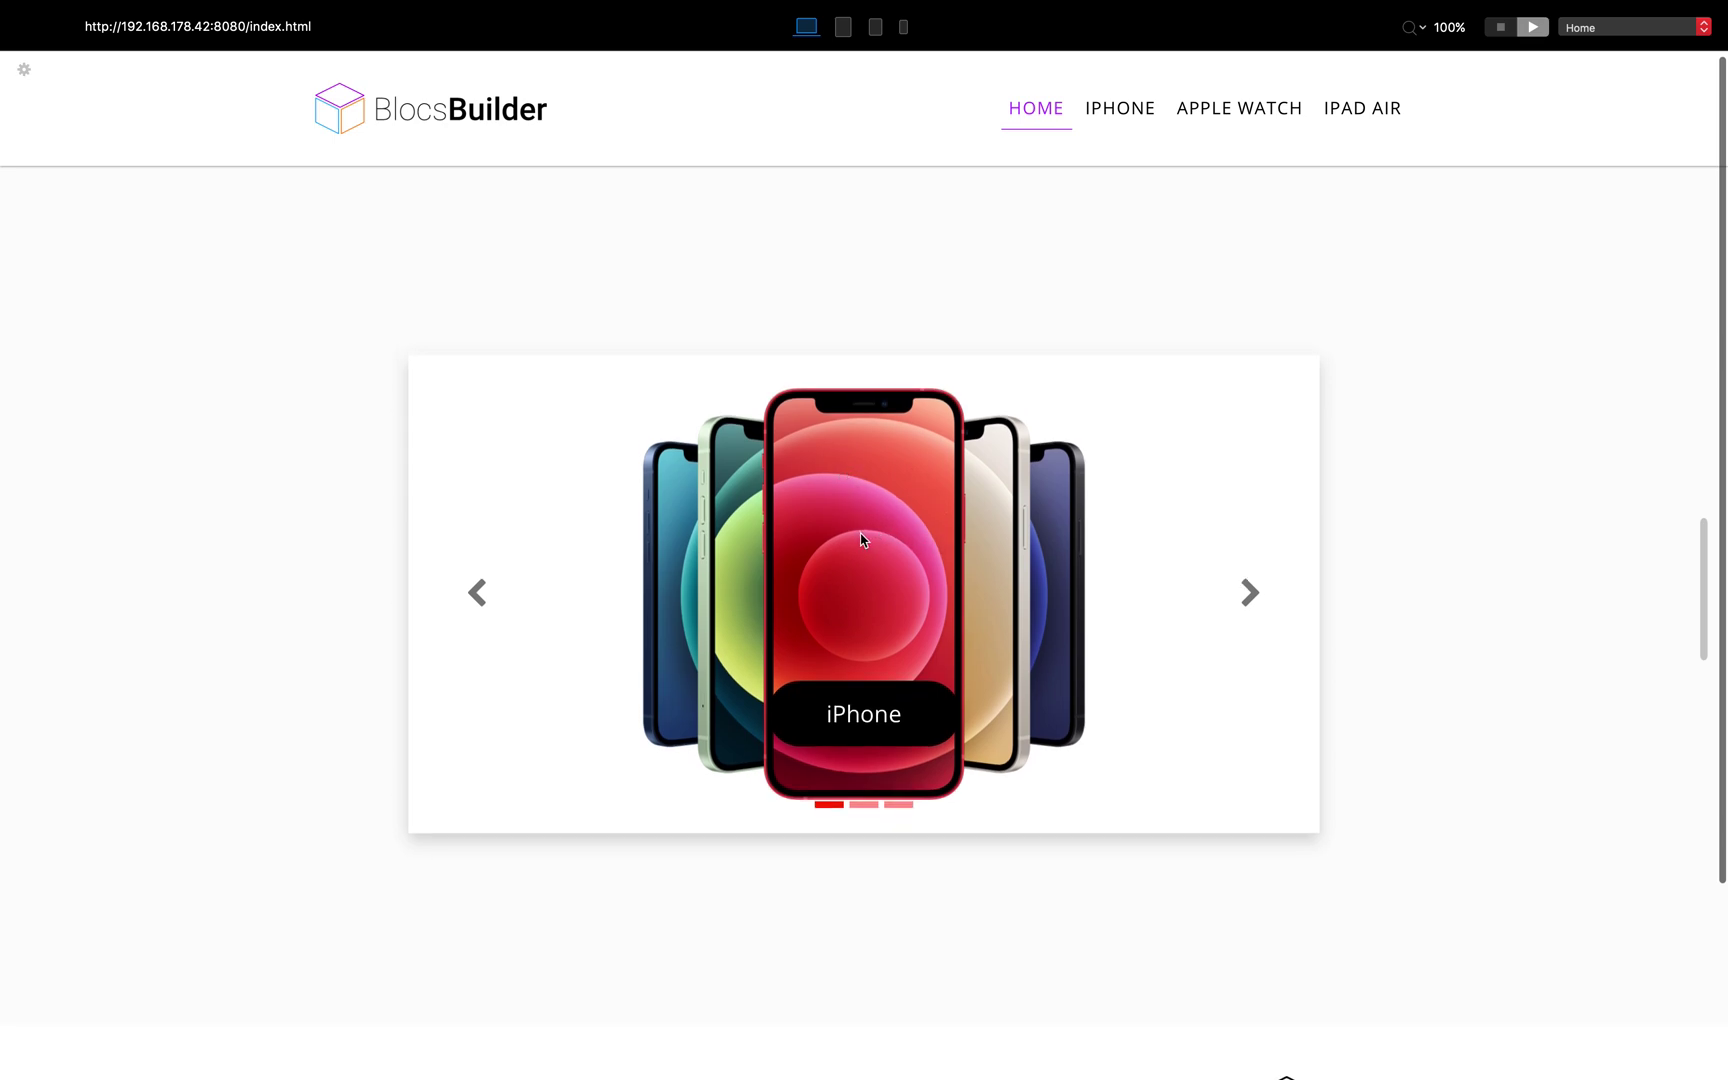
Stop the preview, select the Home page, and begin adding header code in its Page Settings
{"action": "left_click", "coordinate": [1500, 30]}
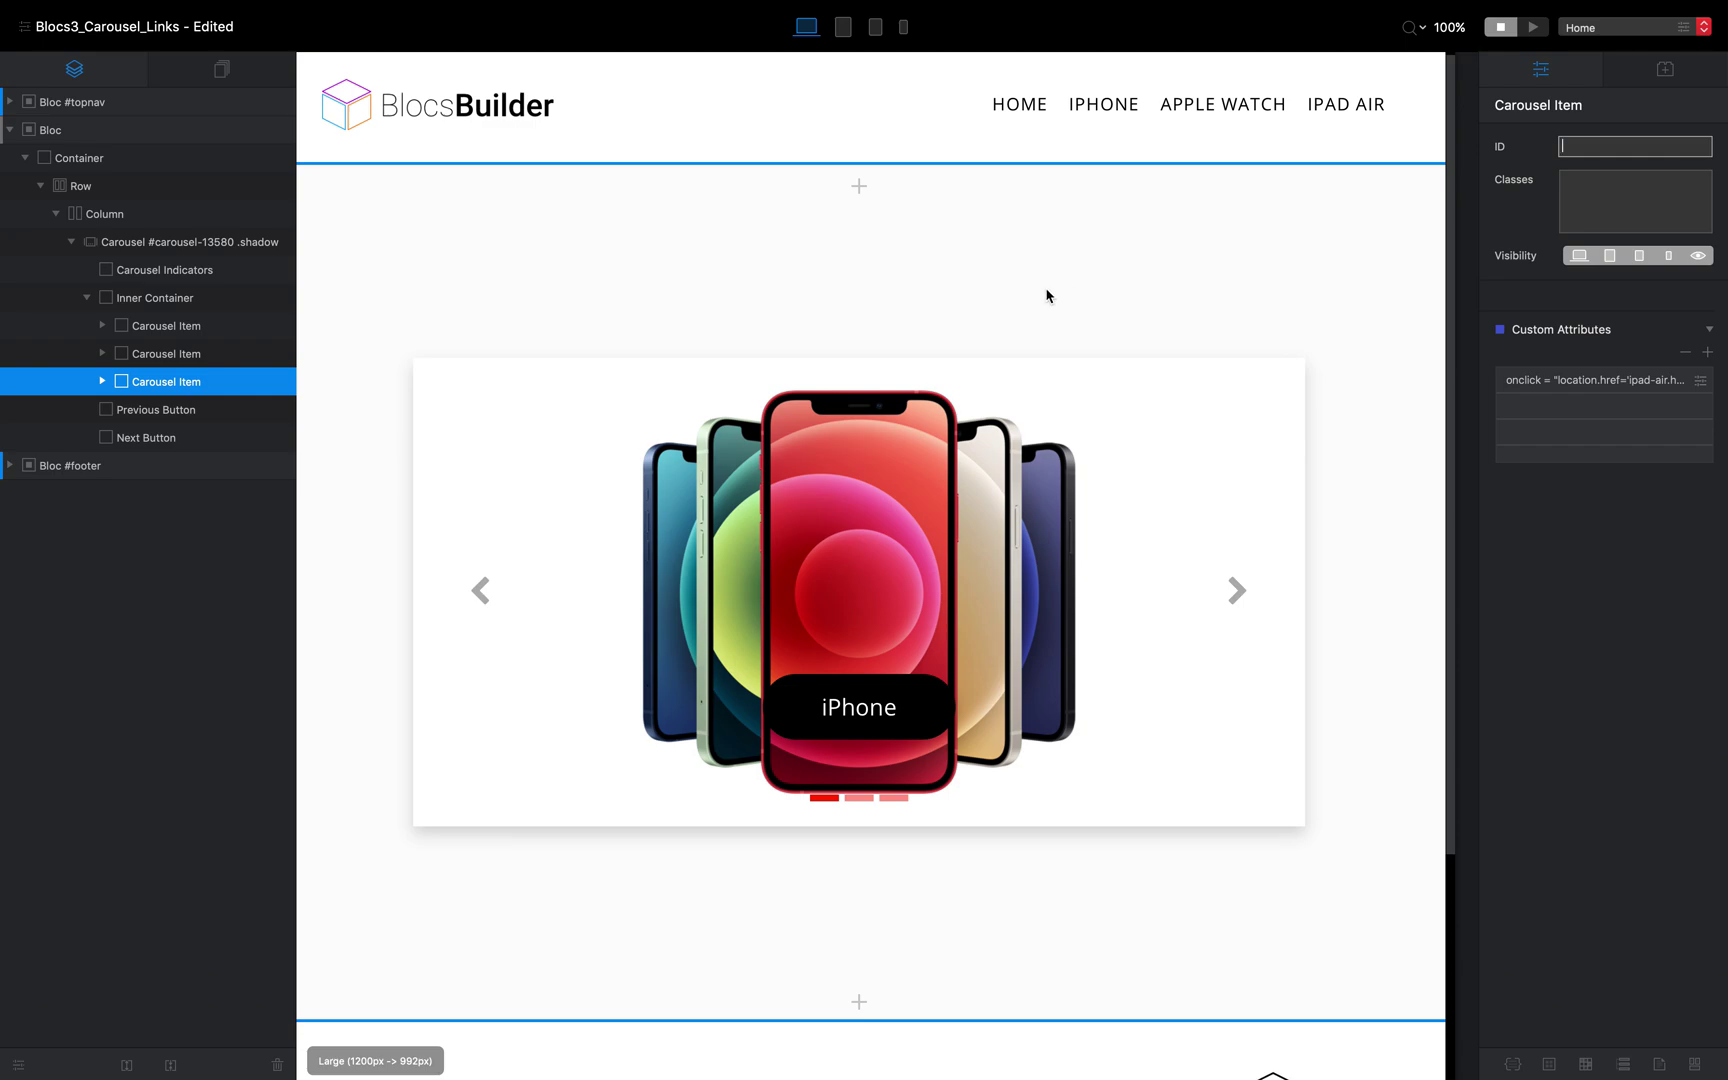
{"action": "left_click", "coordinate": [1630, 35]}
{"action": "left_click", "coordinate": [1630, 28]}
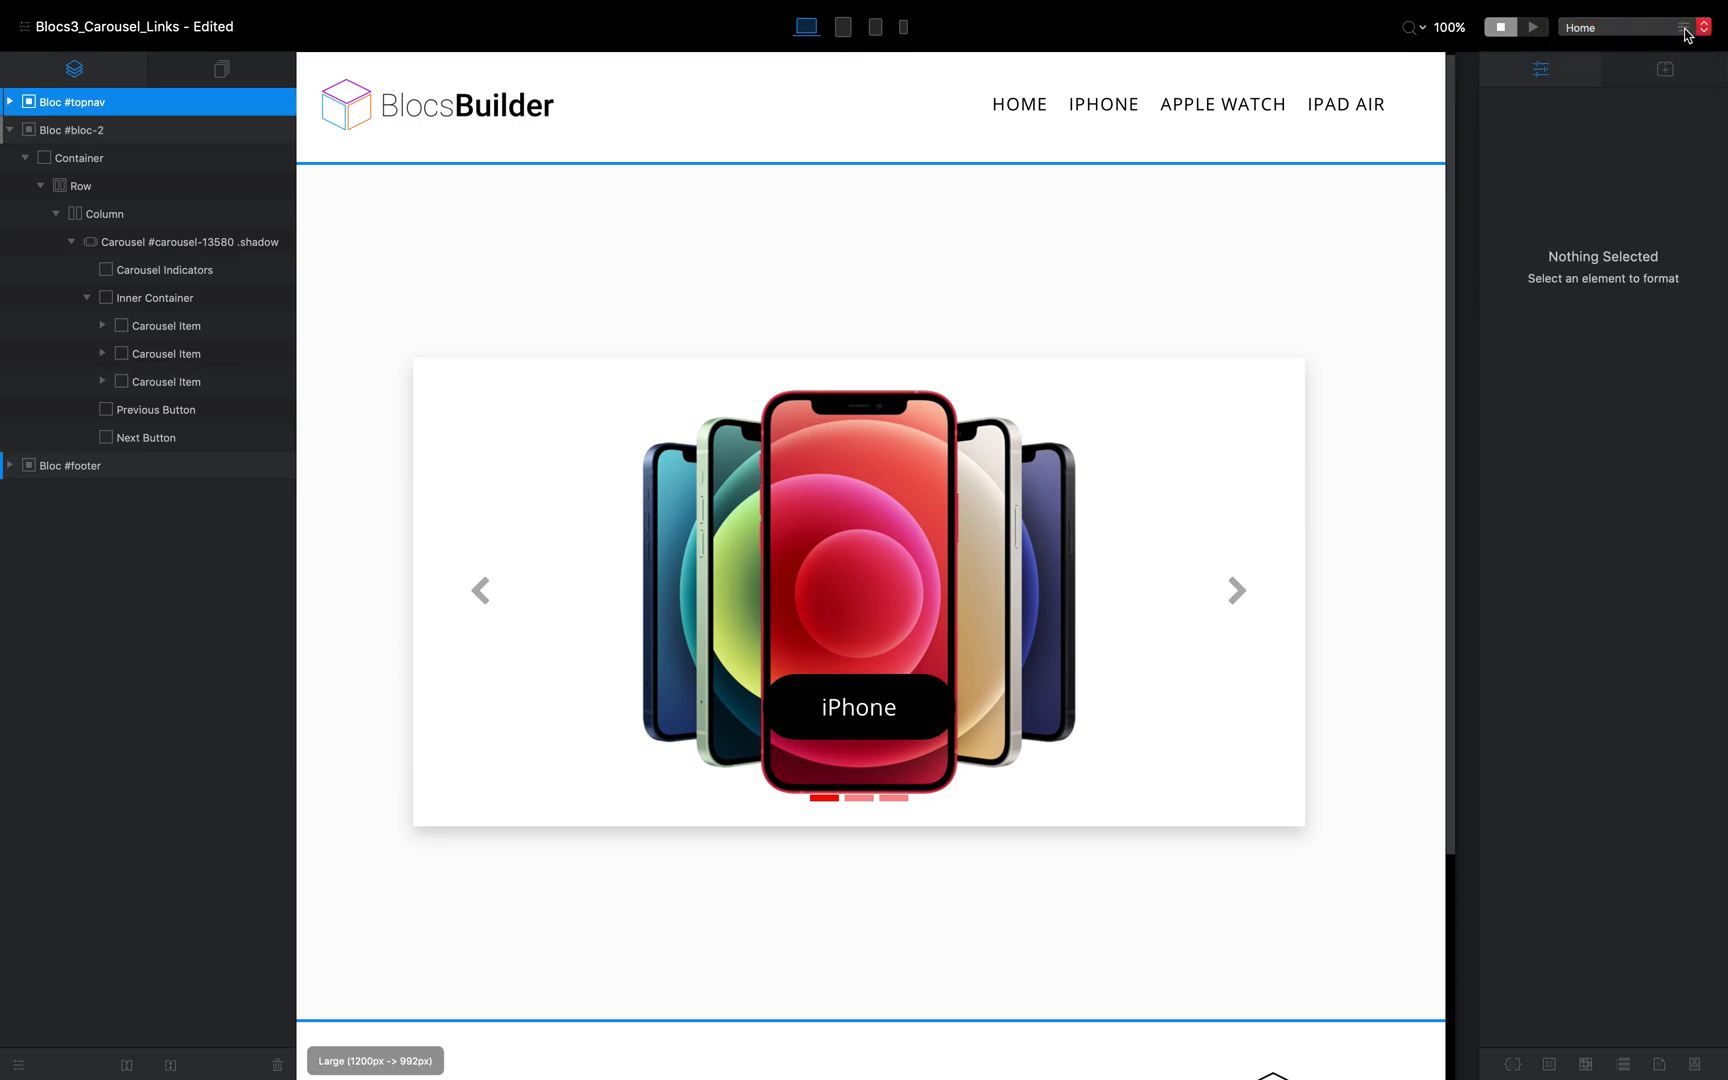
{"action": "left_click", "coordinate": [1685, 29]}
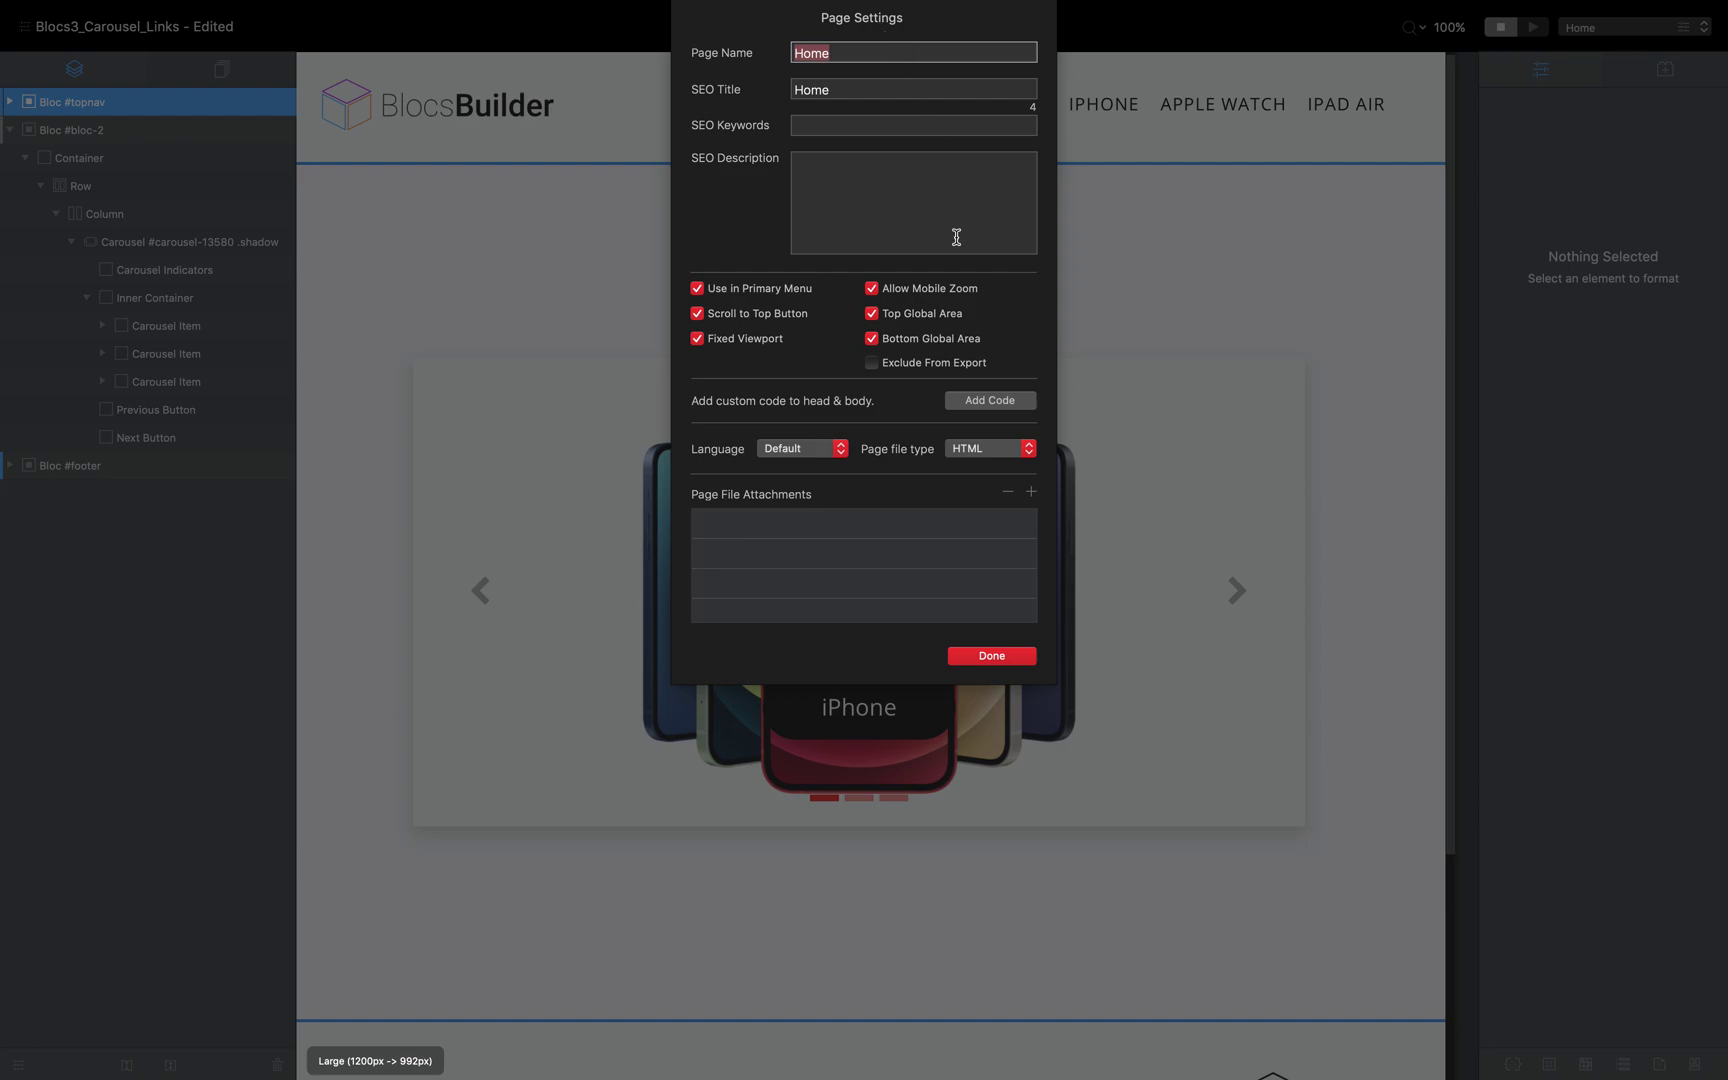
{"action": "left_click", "coordinate": [987, 407]}
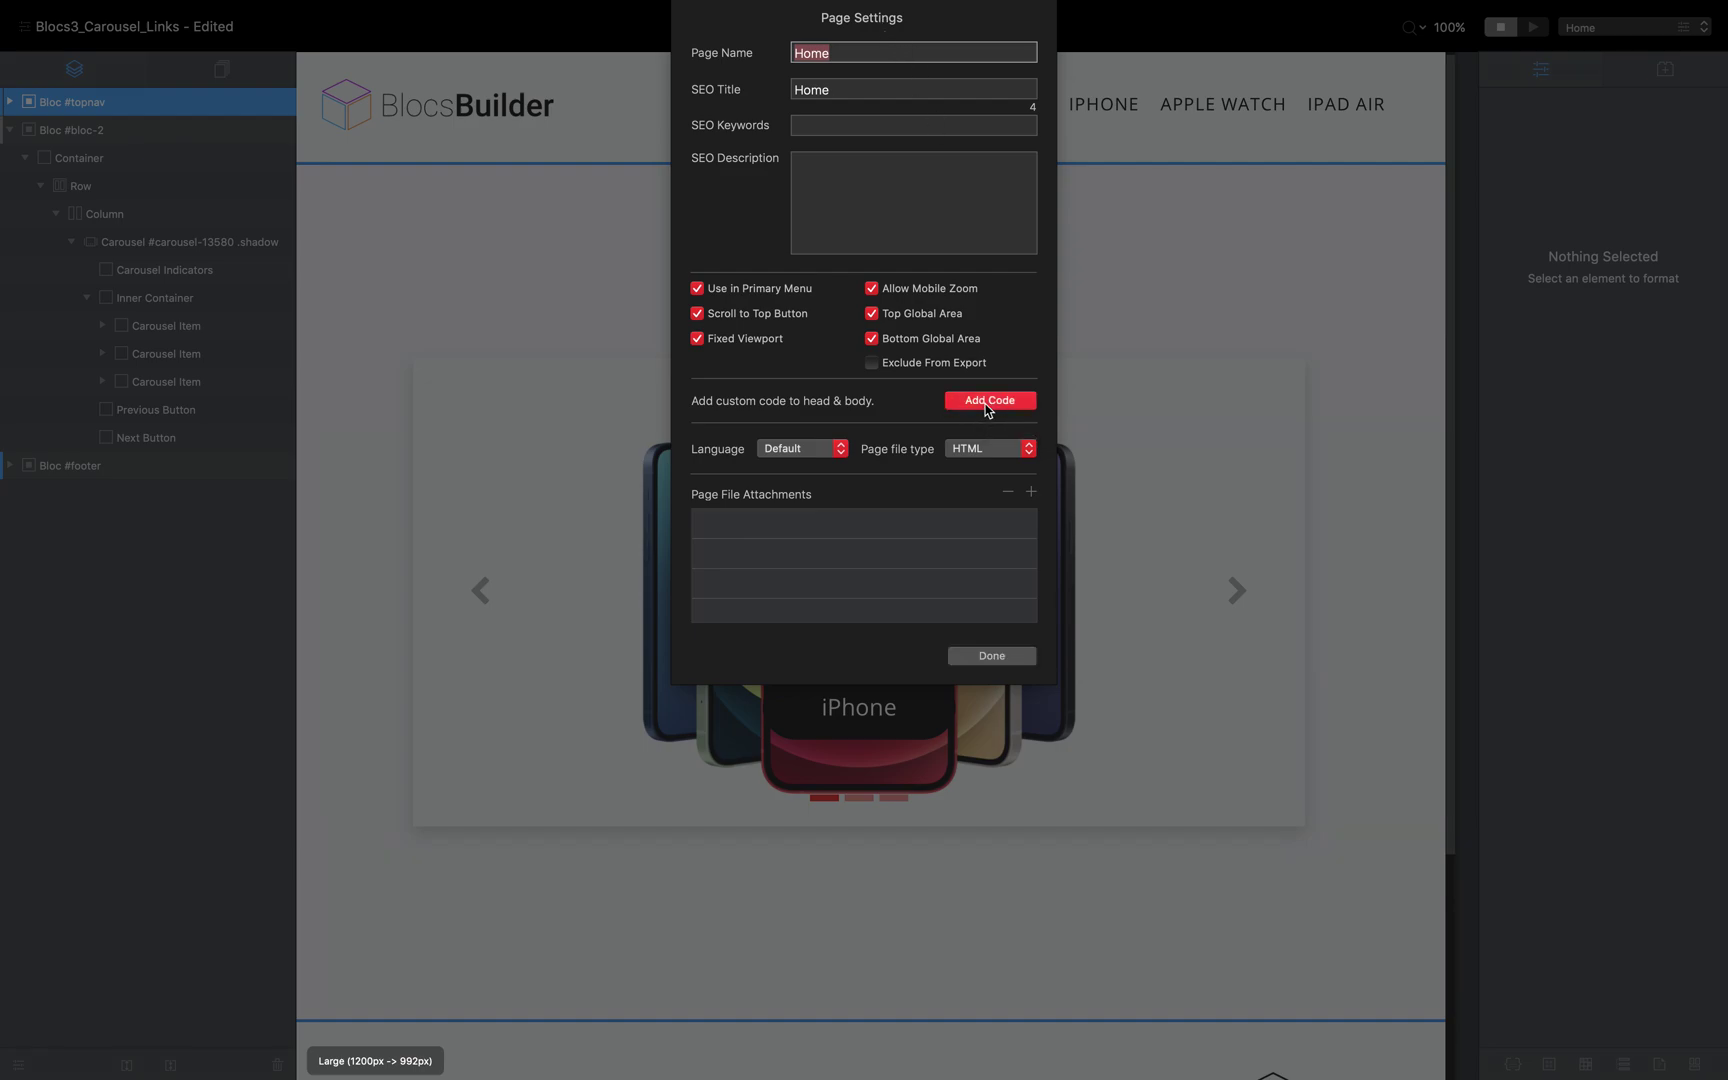
Enter <style>.carousel-item:hover {cursor: pointer;}</style> as the Home header code and save it
{"action": "type", "text": "<"}
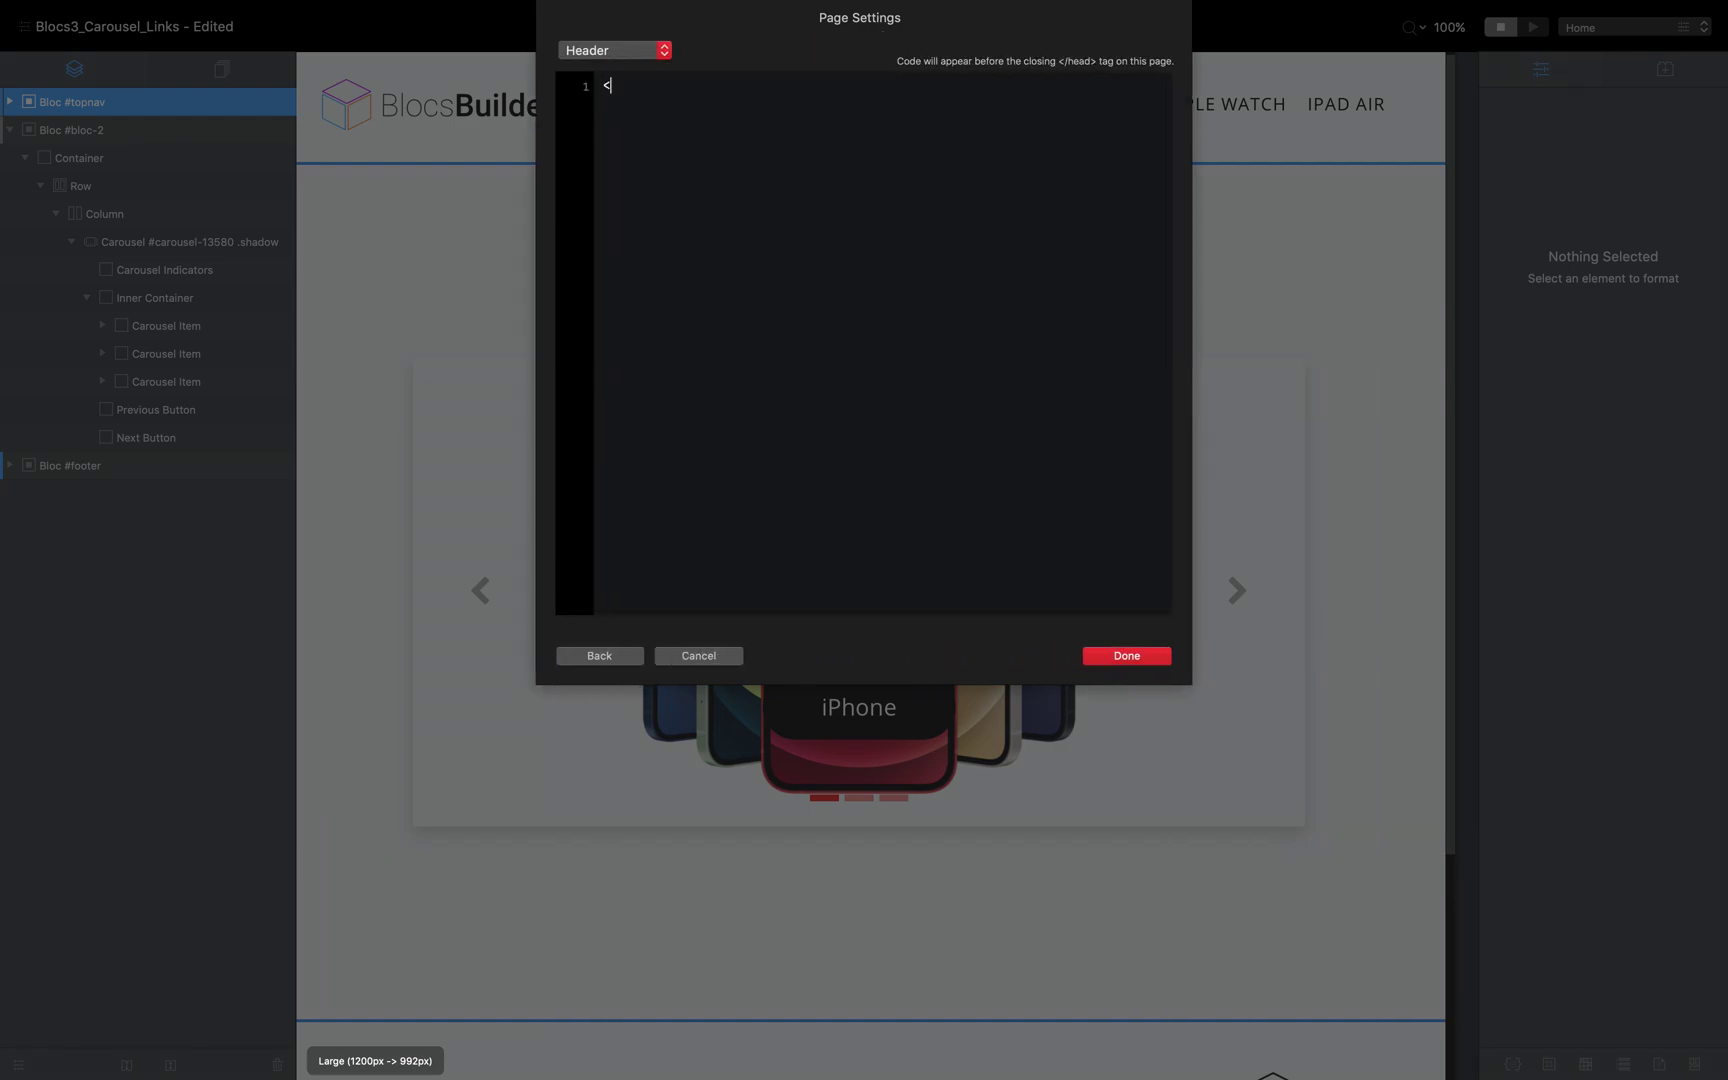
{"action": "type", "text": "style>"}
{"action": "key", "text": "Return"}
{"action": "key", "text": "Return"}
{"action": "type", "text": "</style>"}
{"action": "left_click", "coordinate": [603, 102]}
{"action": "type", "text": "carousel"}
{"action": "key", "text": "BackSpace"}
{"action": "key", "text": "BackSpace"}
{"action": "key", "text": "BackSpace"}
{"action": "key", "text": "BackSpace"}
{"action": "key", "text": "BackSpace"}
{"action": "key", "text": "BackSpace"}
{"action": "type", "text": "rousel-item"}
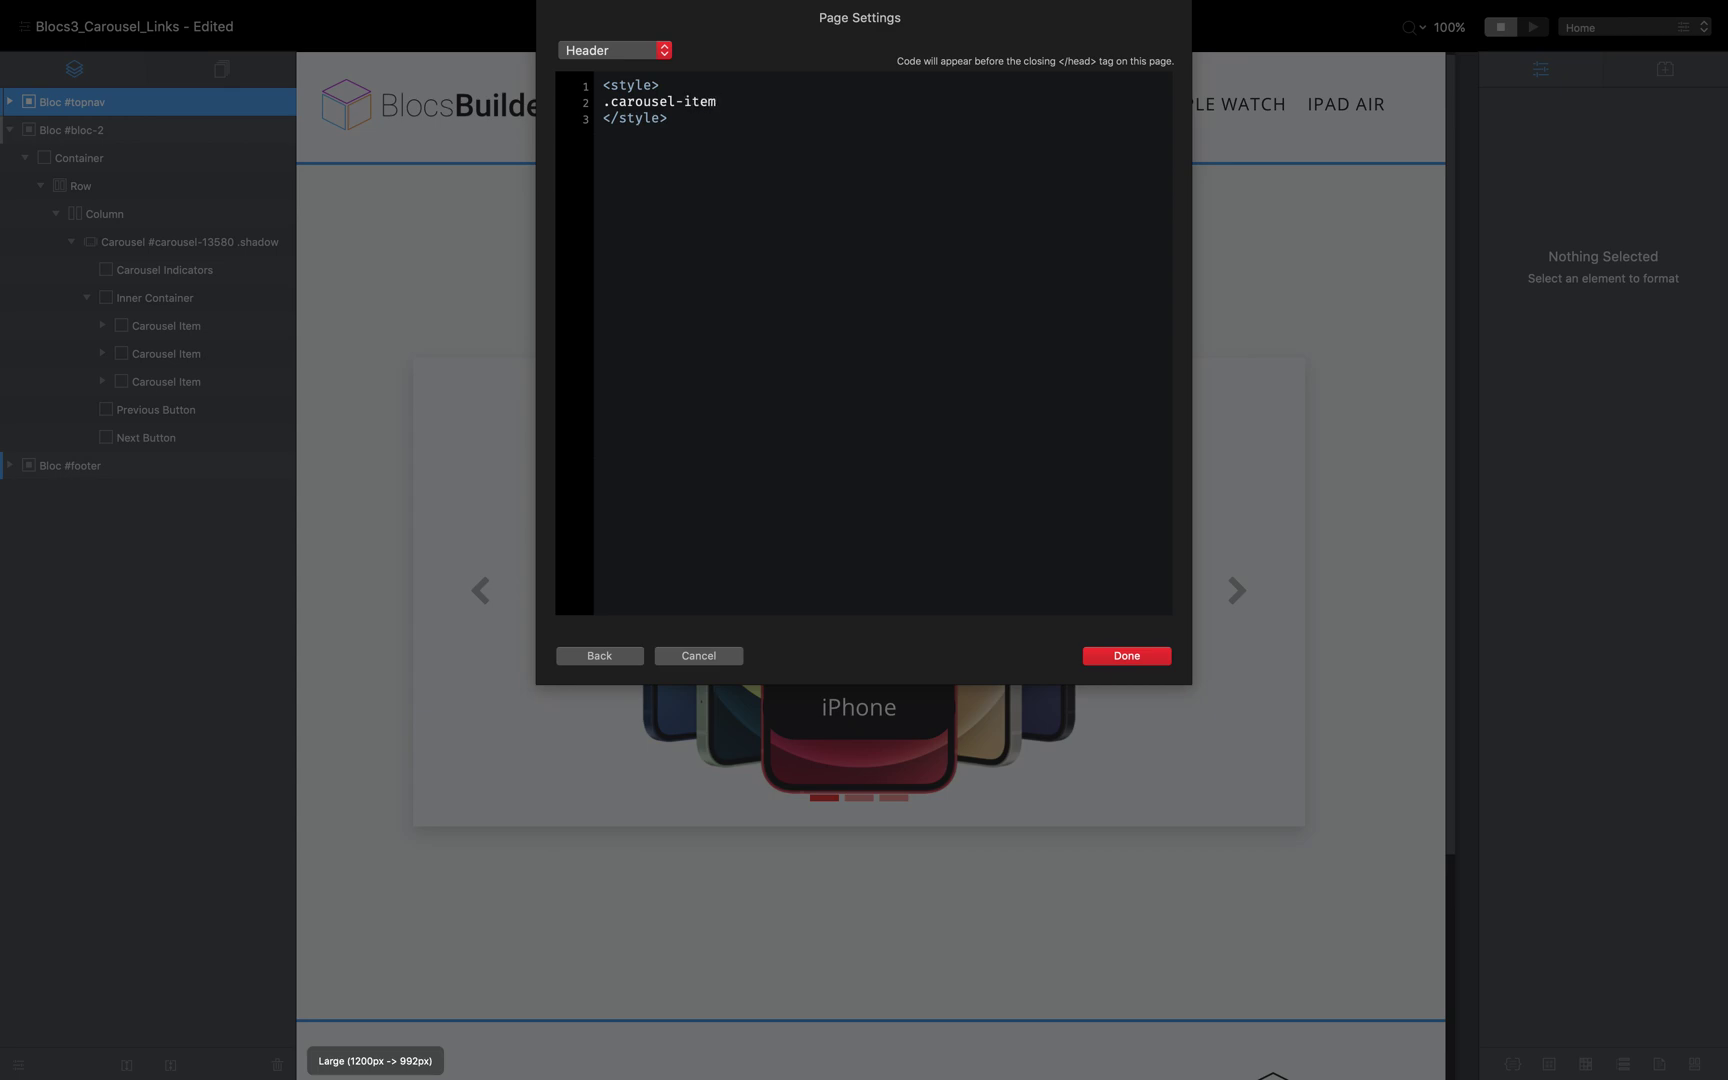
{"action": "type", "text": ":hover {"}
{"action": "type", "text": "pointer;"}
{"action": "left_click_drag", "start_coordinate": [945, 104], "coordinate": [590, 95]}
{"action": "left_click", "coordinate": [677, 108]}
{"action": "left_click", "coordinate": [1118, 657]}
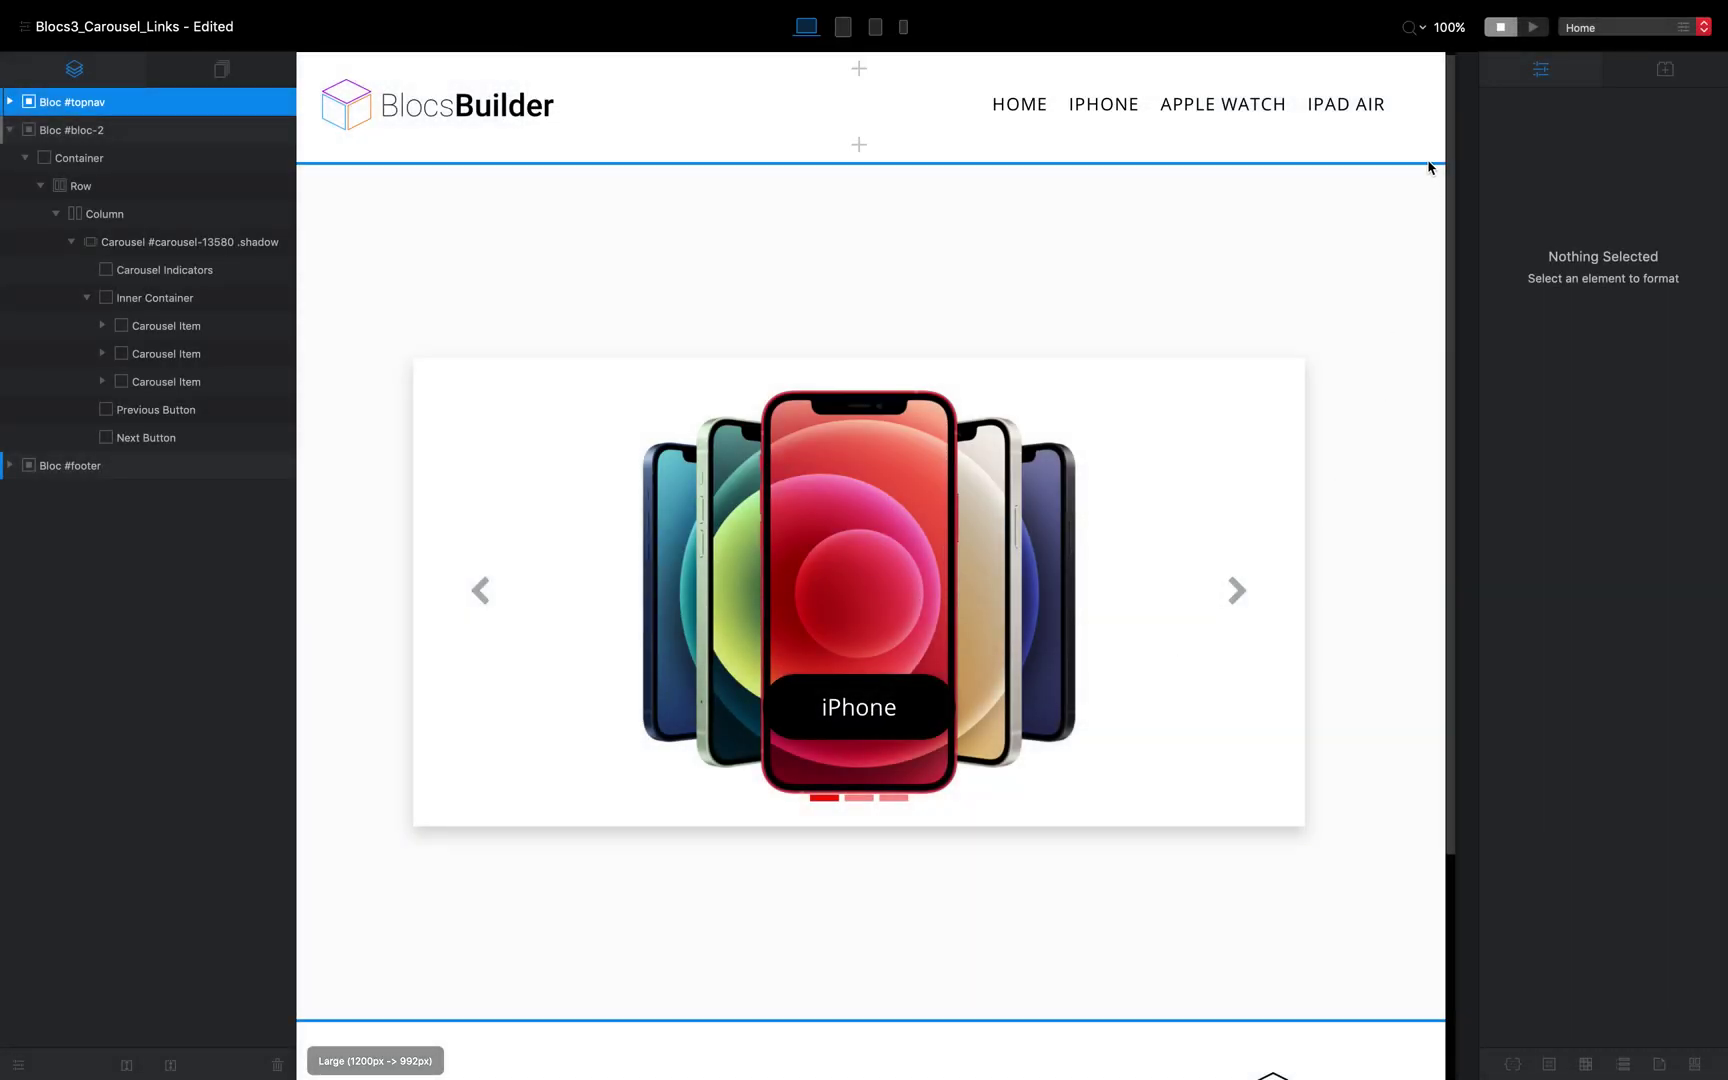
Preview the site, open the iPhone page from its carousel slide, then go back home
{"action": "left_click", "coordinate": [1532, 27]}
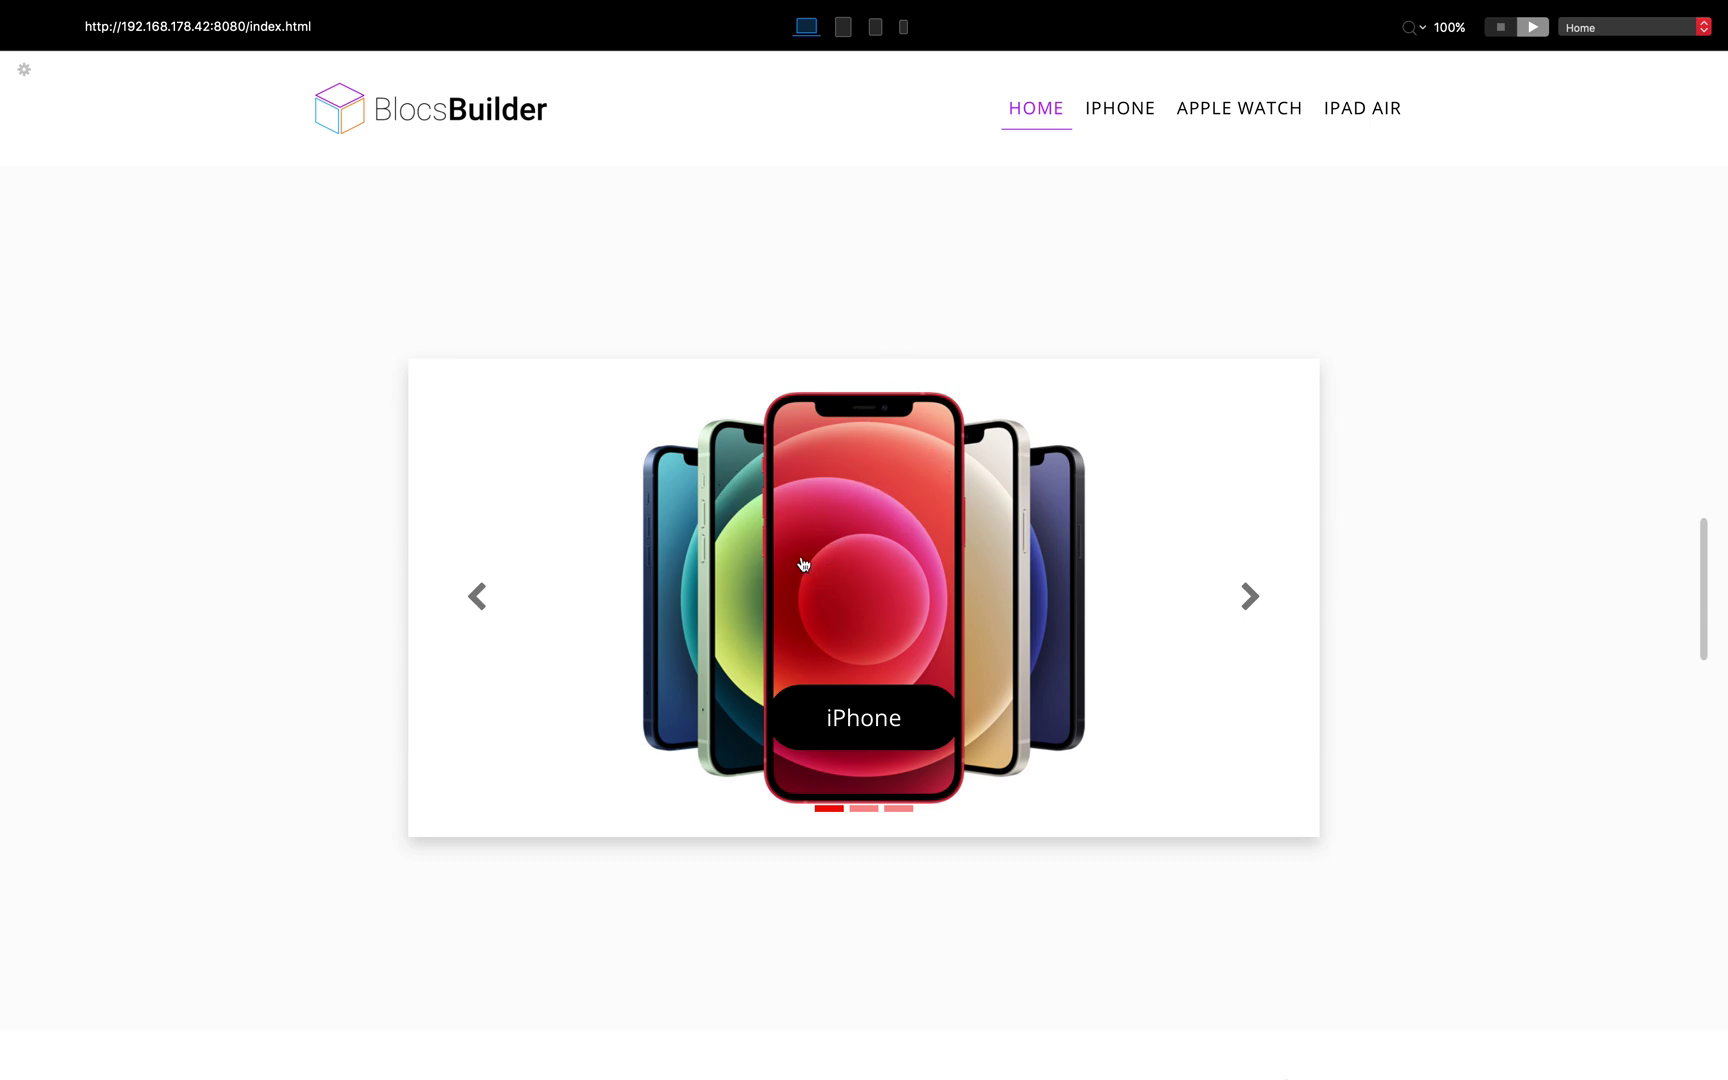
{"action": "left_click", "coordinate": [862, 524]}
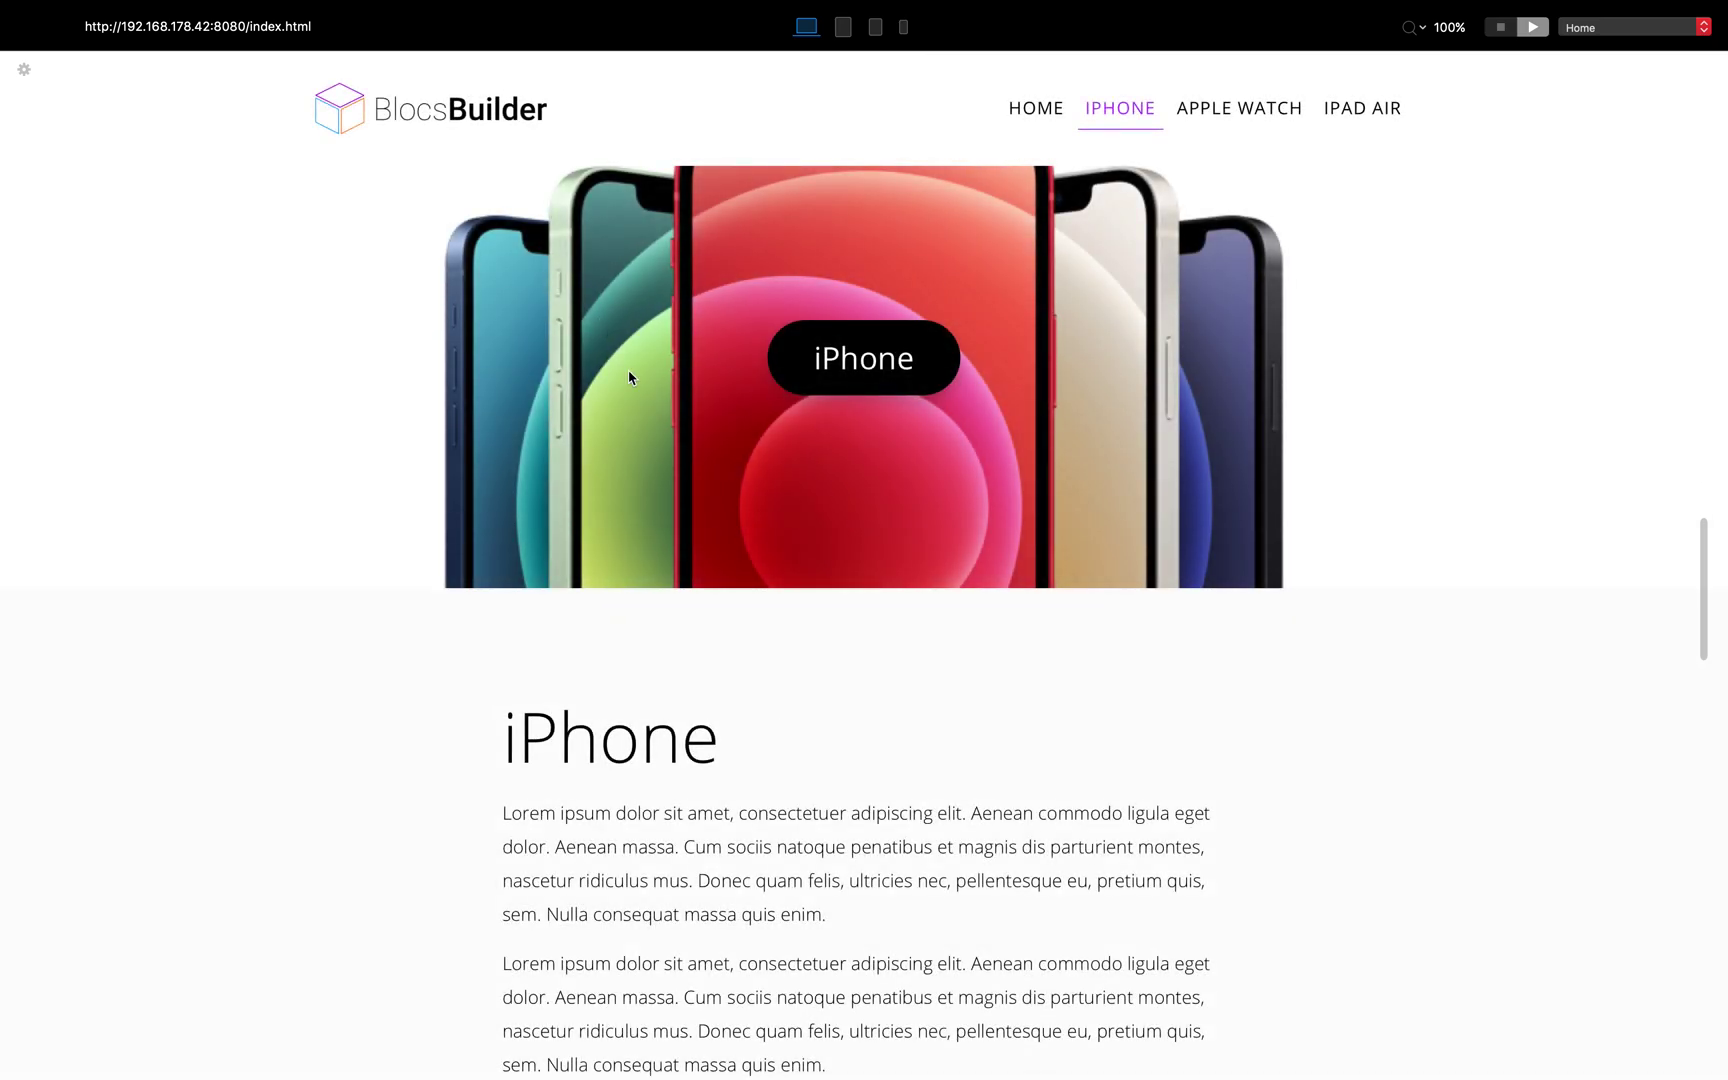
{"action": "scroll", "coordinate": [629, 377], "scroll_direction": "down", "scroll_amount": 5}
{"action": "scroll", "coordinate": [629, 377], "scroll_direction": "up", "scroll_amount": 5}
{"action": "left_click", "coordinate": [455, 110]}
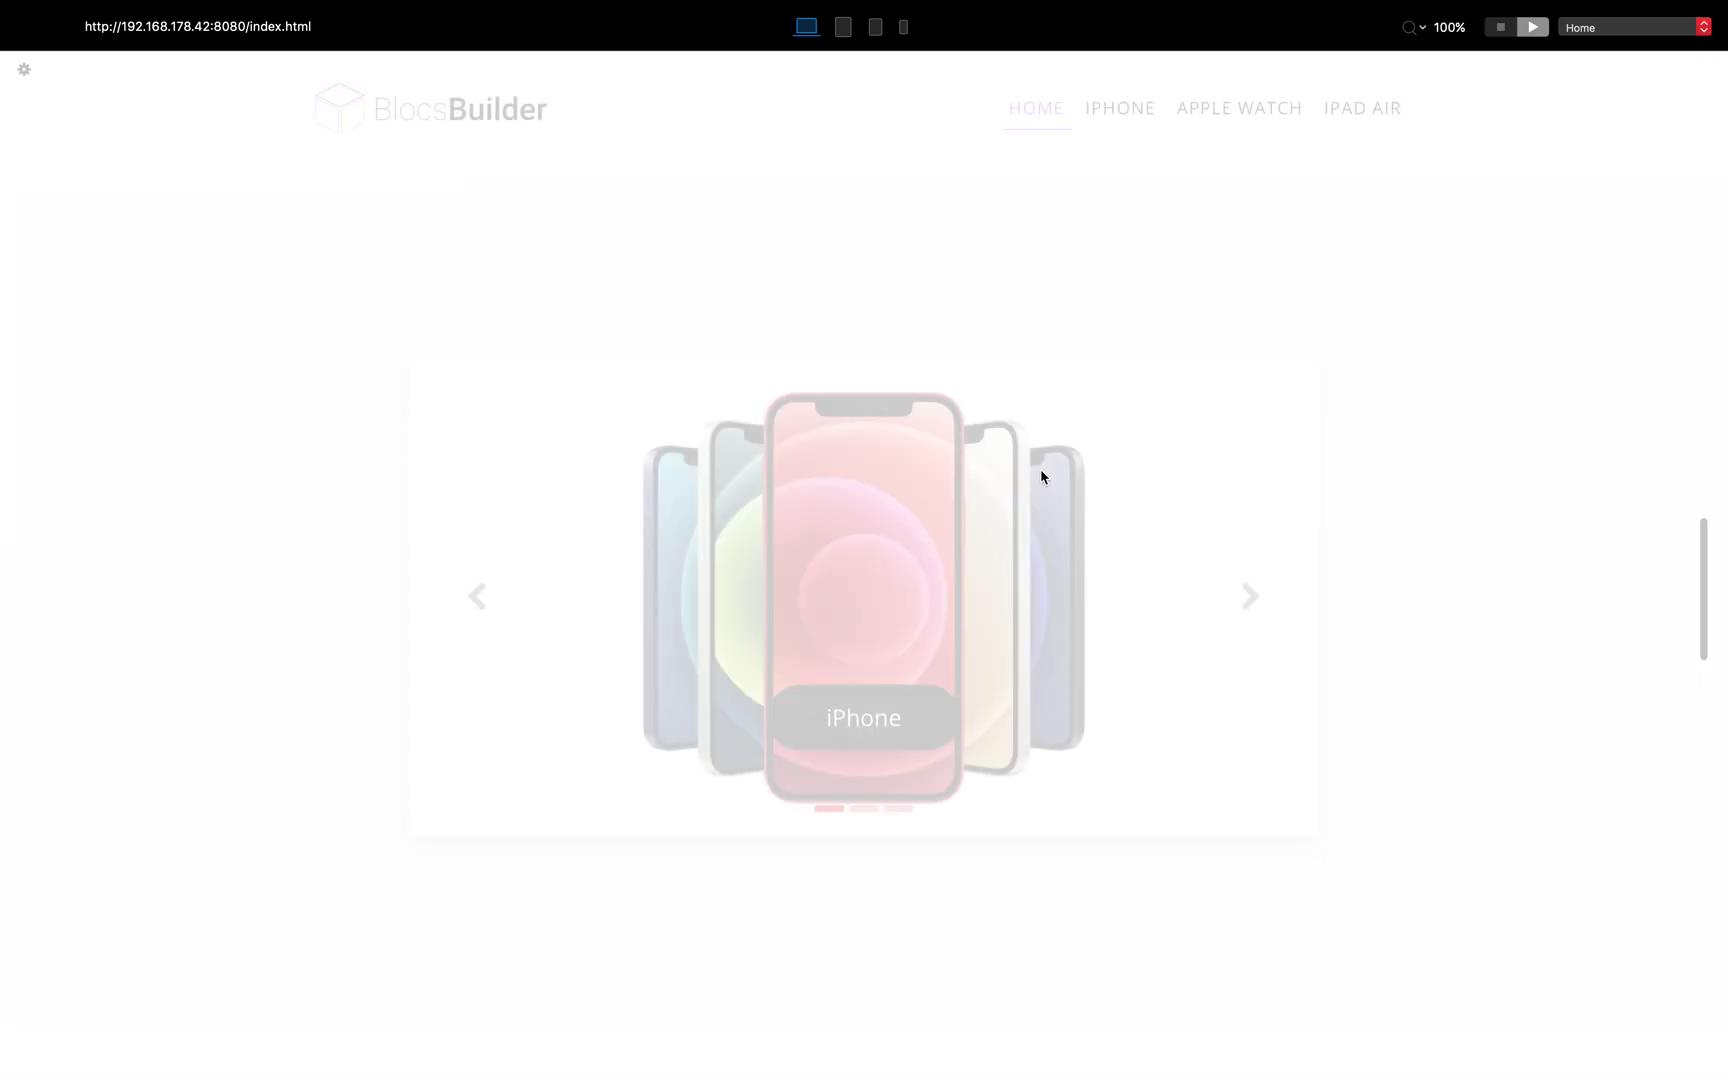
{"action": "left_click", "coordinate": [1246, 596]}
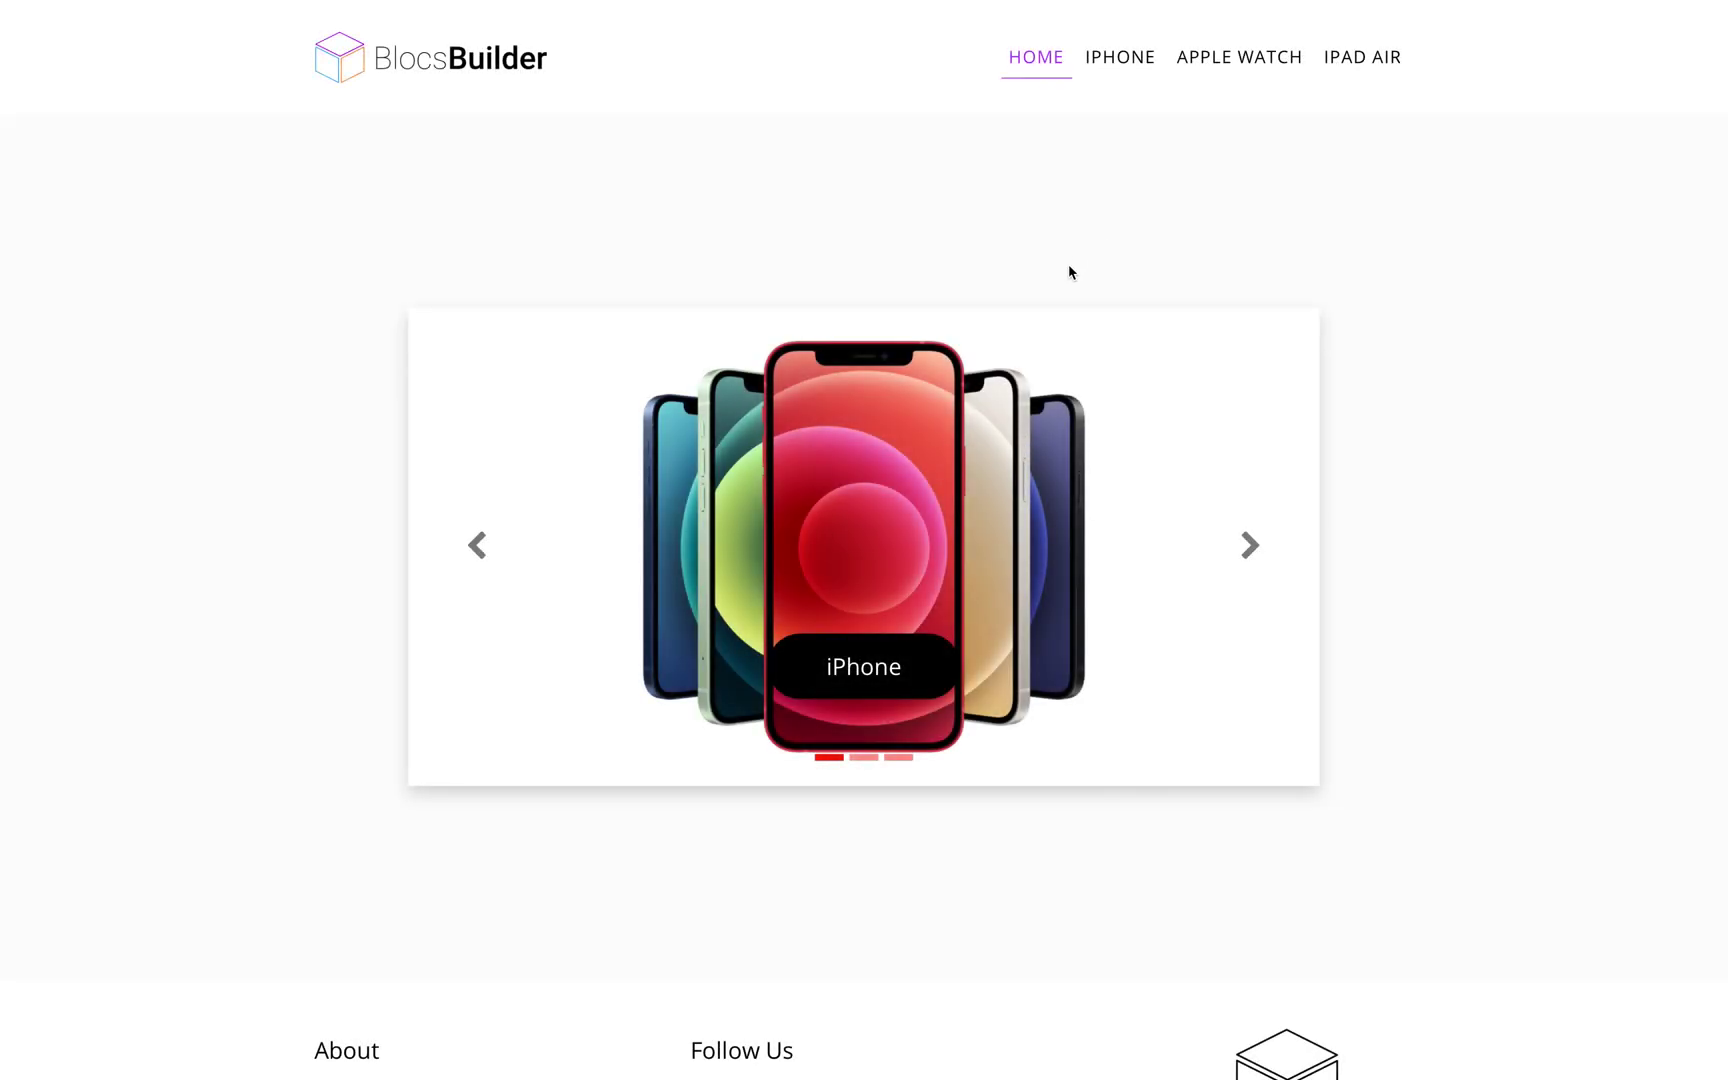
{"action": "scroll", "coordinate": [1360, 584], "scroll_direction": "down", "scroll_amount": 3}
{"action": "scroll", "coordinate": [1360, 584], "scroll_direction": "up", "scroll_amount": 3}
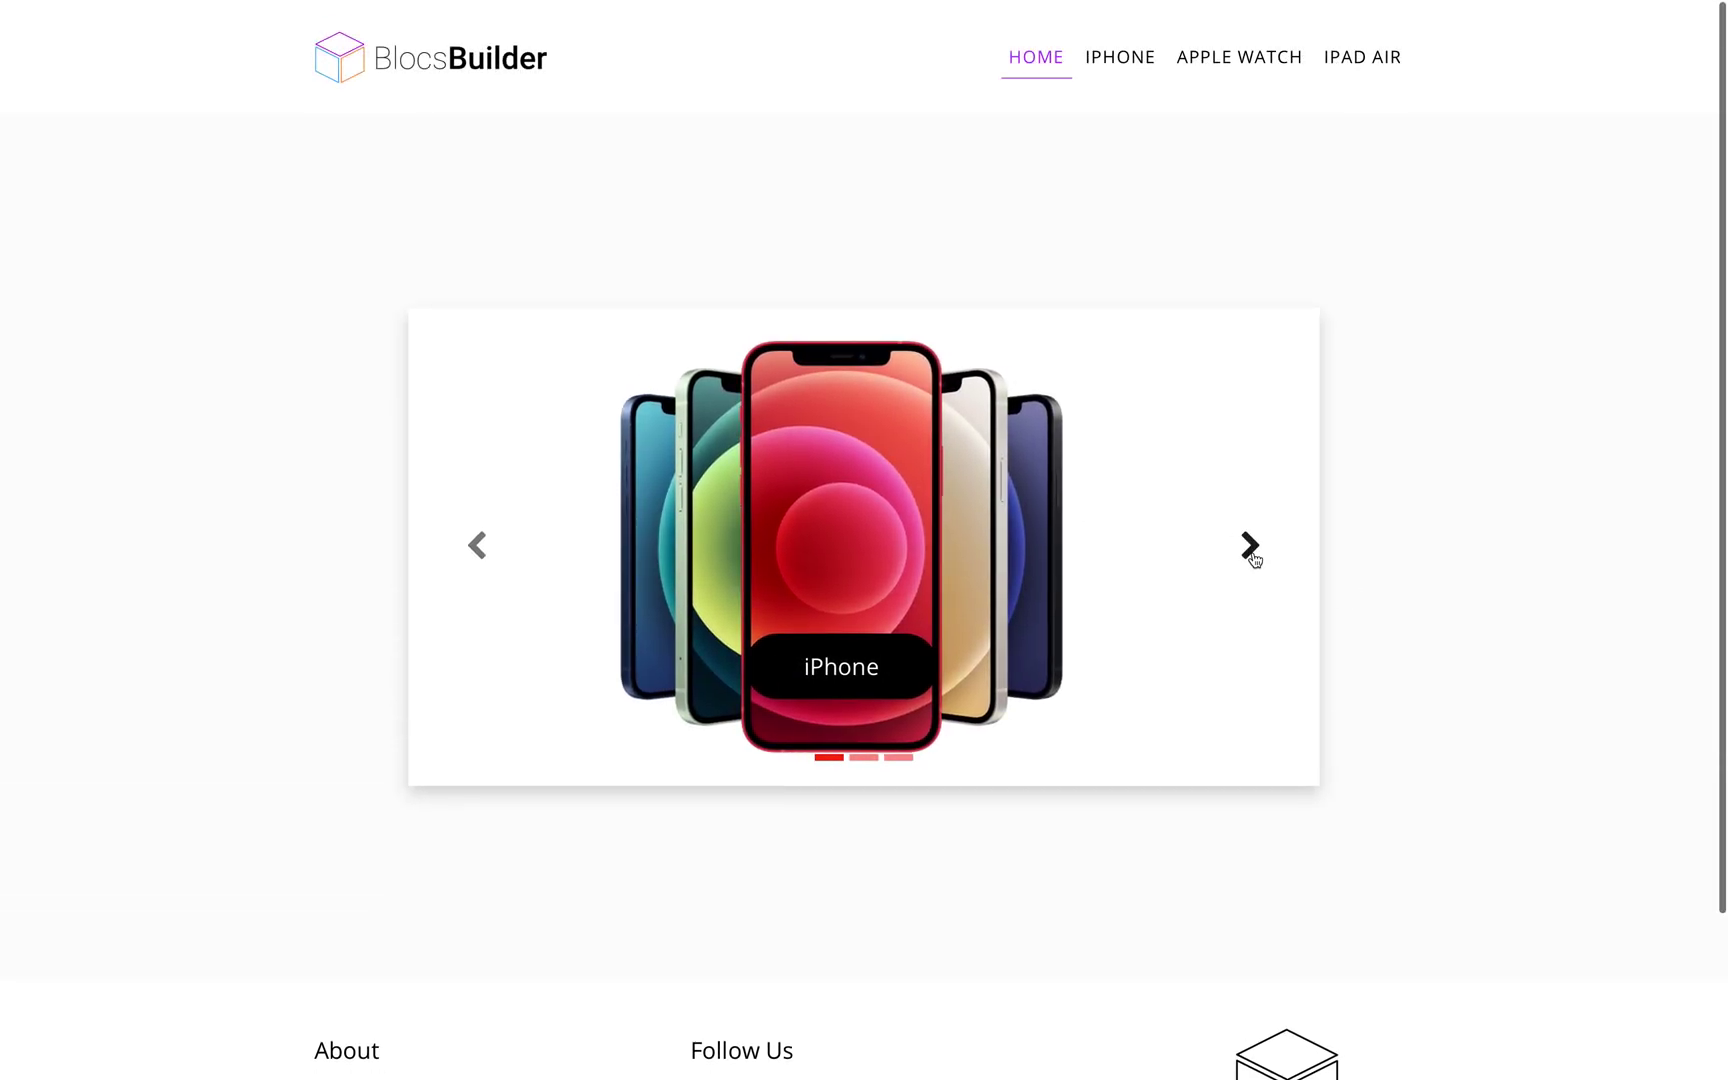
{"action": "left_click", "coordinate": [1250, 548]}
{"action": "left_click", "coordinate": [1040, 546]}
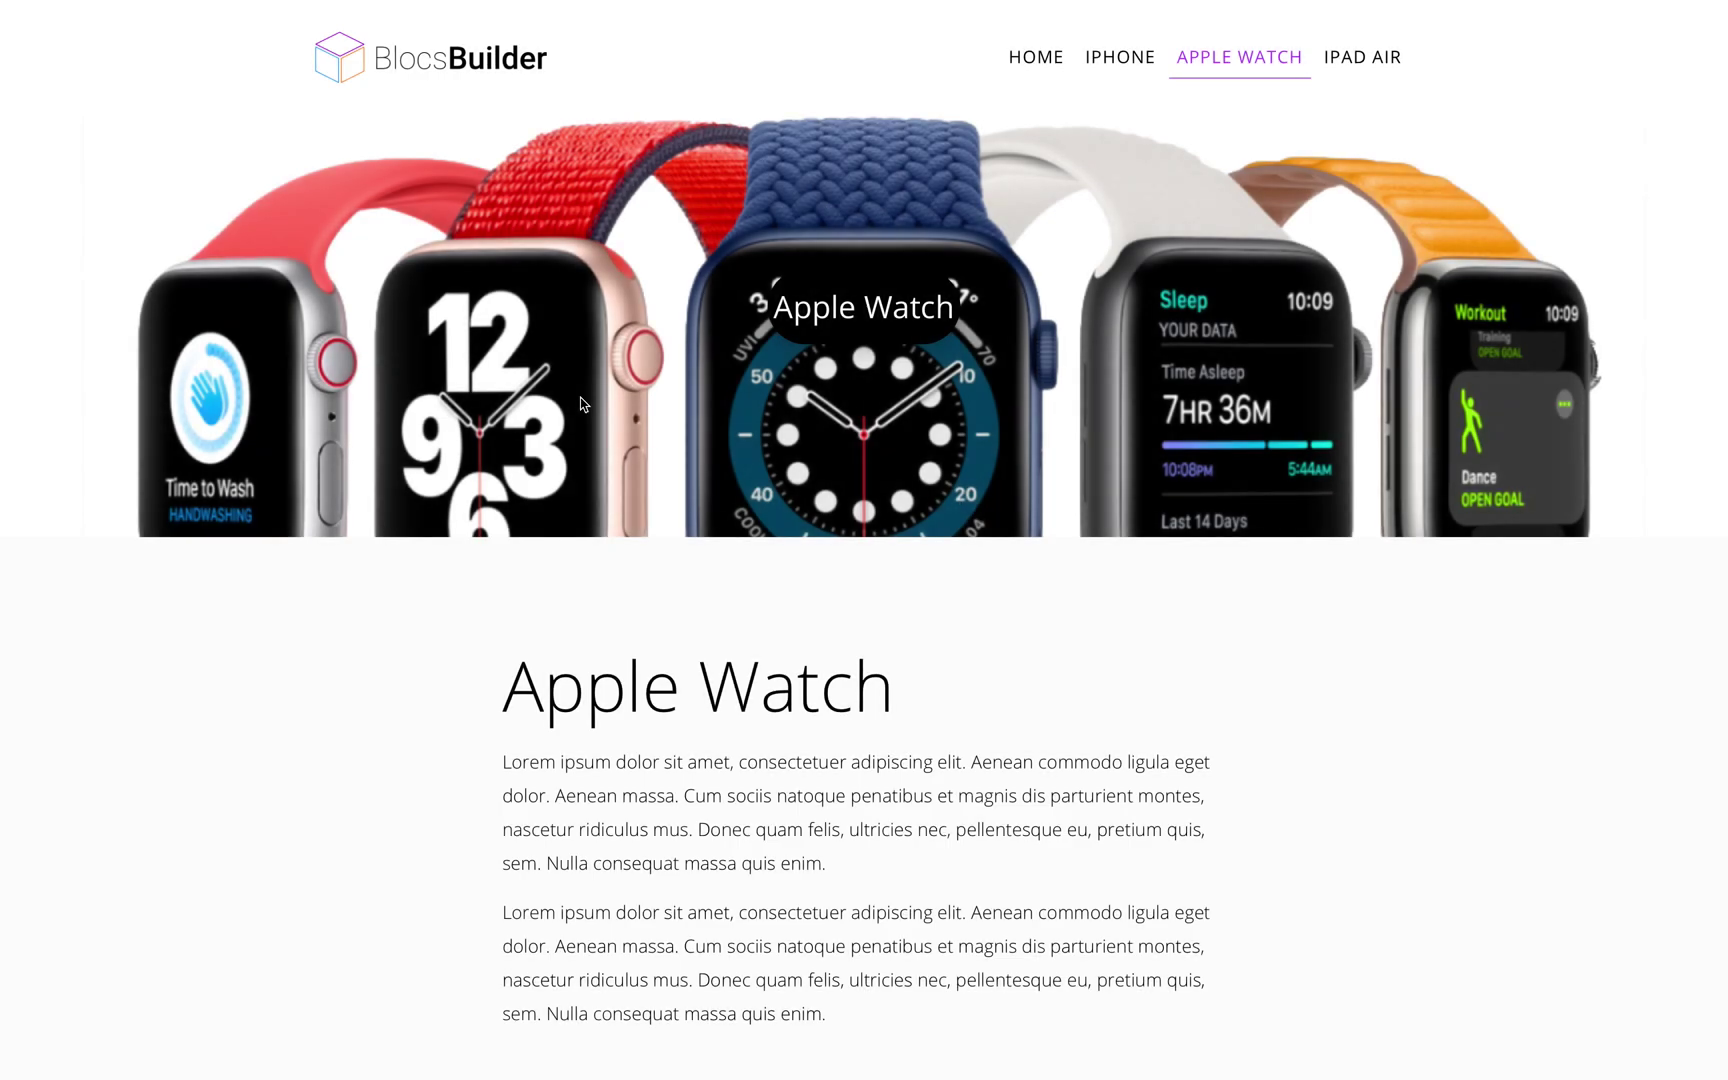
{"action": "left_click", "coordinate": [470, 82]}
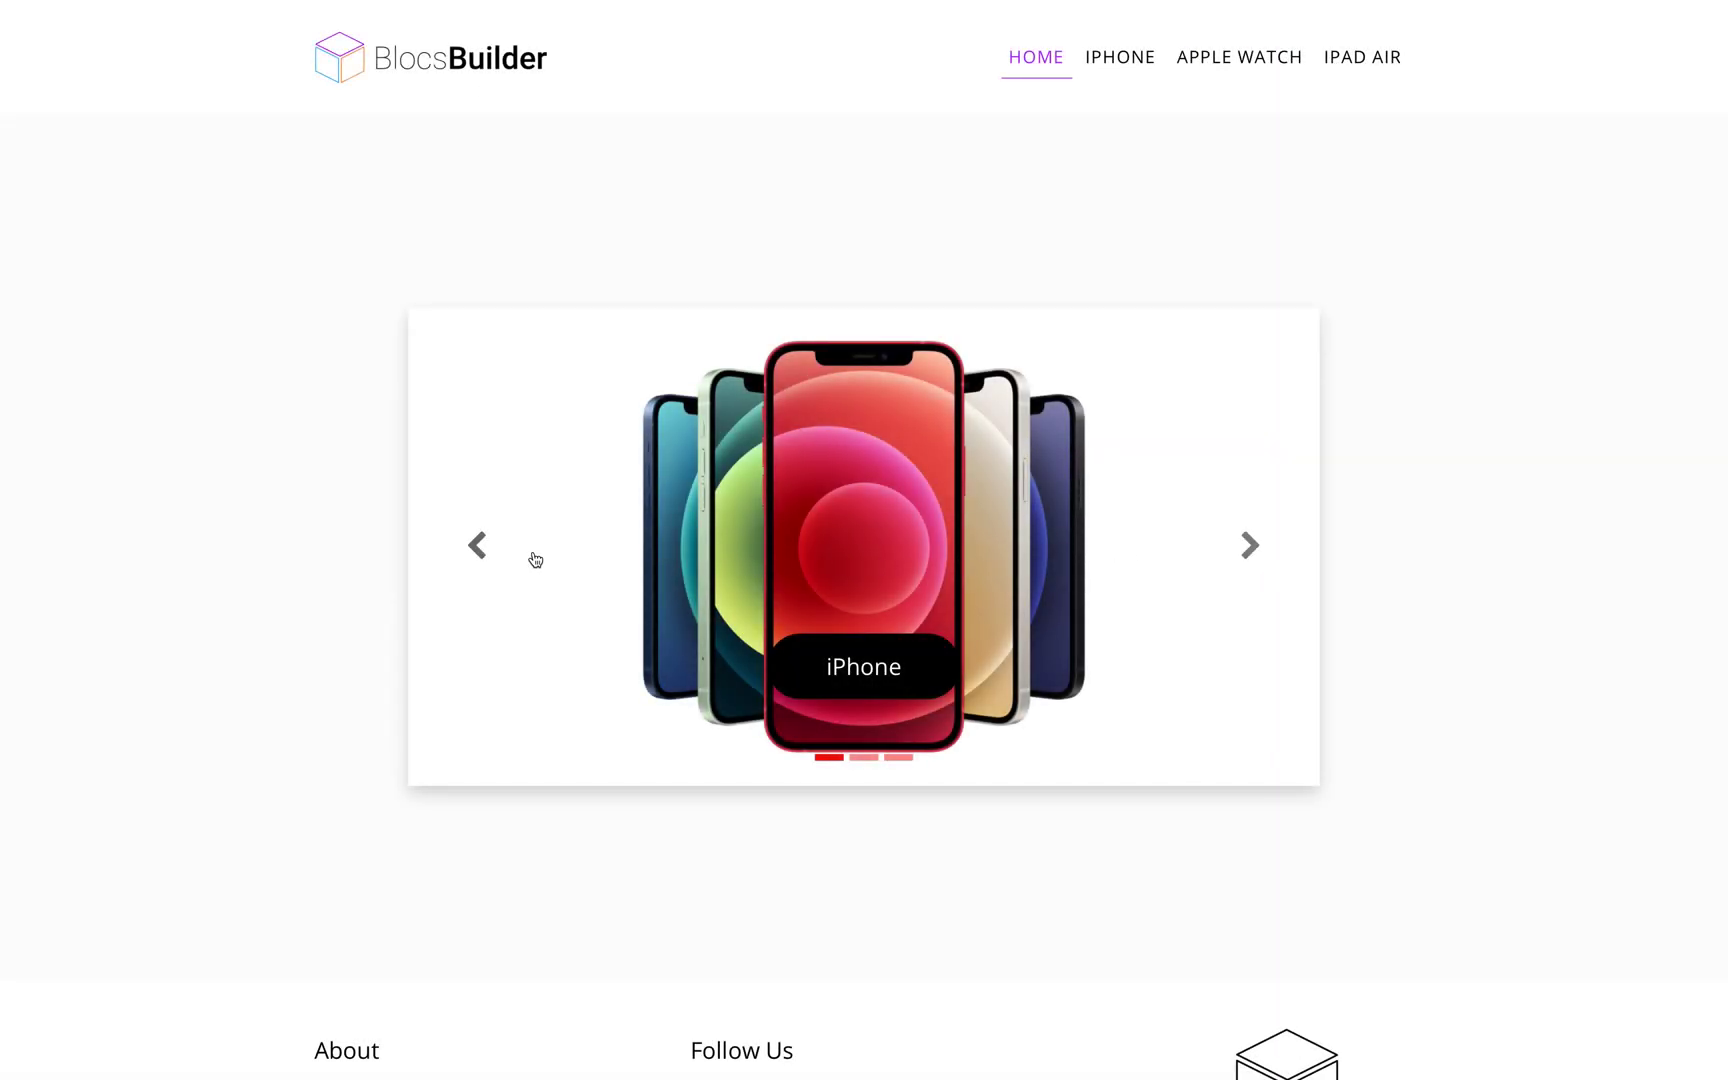
{"action": "left_click", "coordinate": [490, 552]}
{"action": "left_click", "coordinate": [680, 546]}
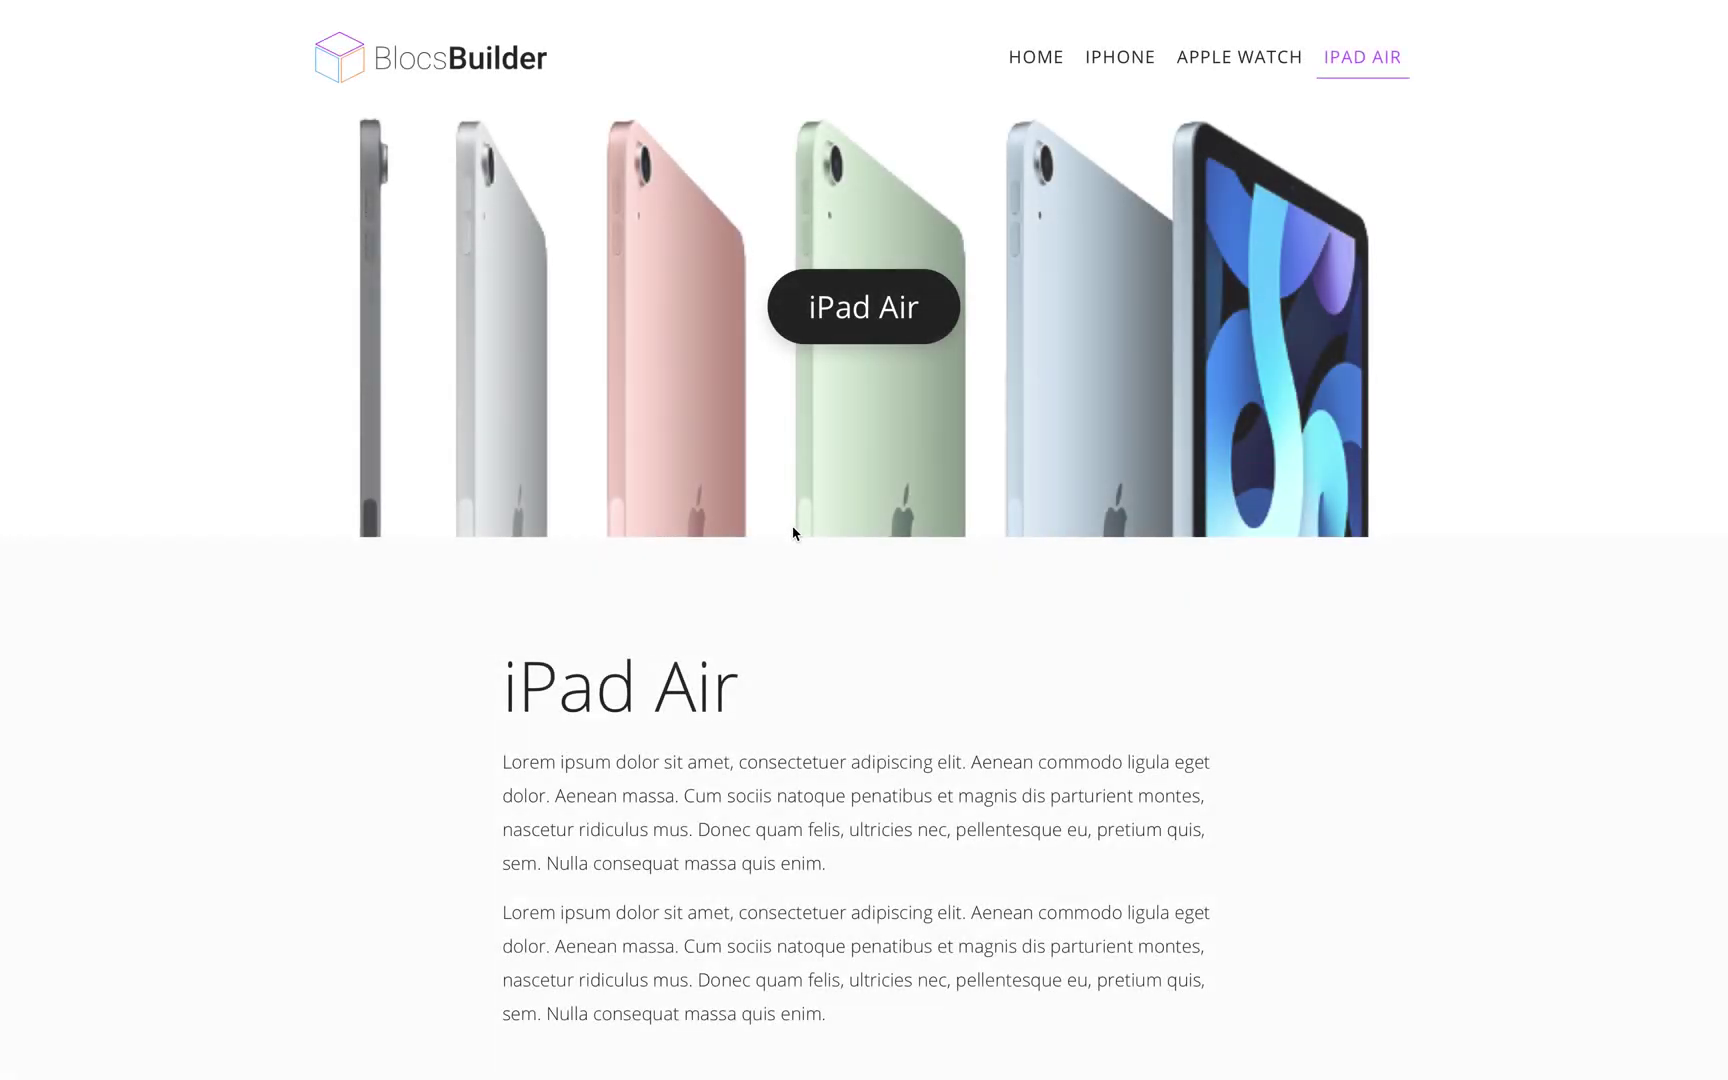
{"action": "scroll", "coordinate": [791, 525], "scroll_direction": "down", "scroll_amount": 5}
{"action": "scroll", "coordinate": [791, 530], "scroll_direction": "up", "scroll_amount": 2}
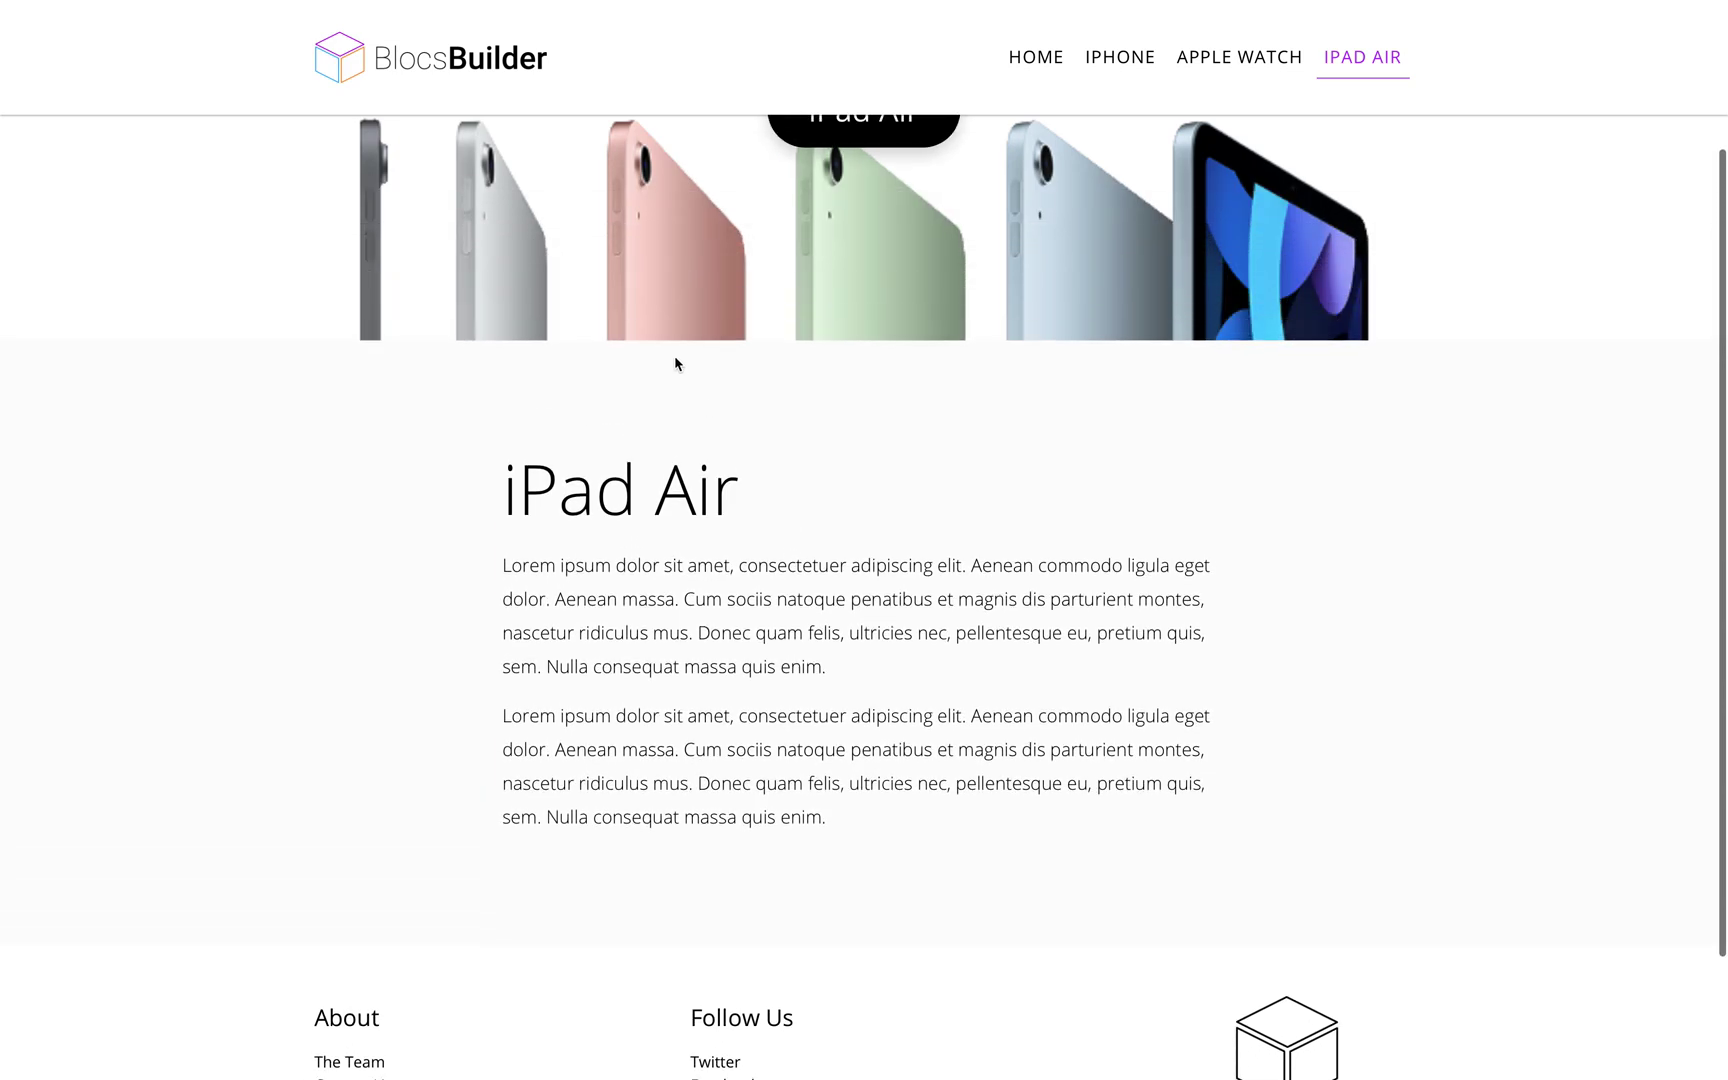
{"action": "left_click", "coordinate": [405, 64]}
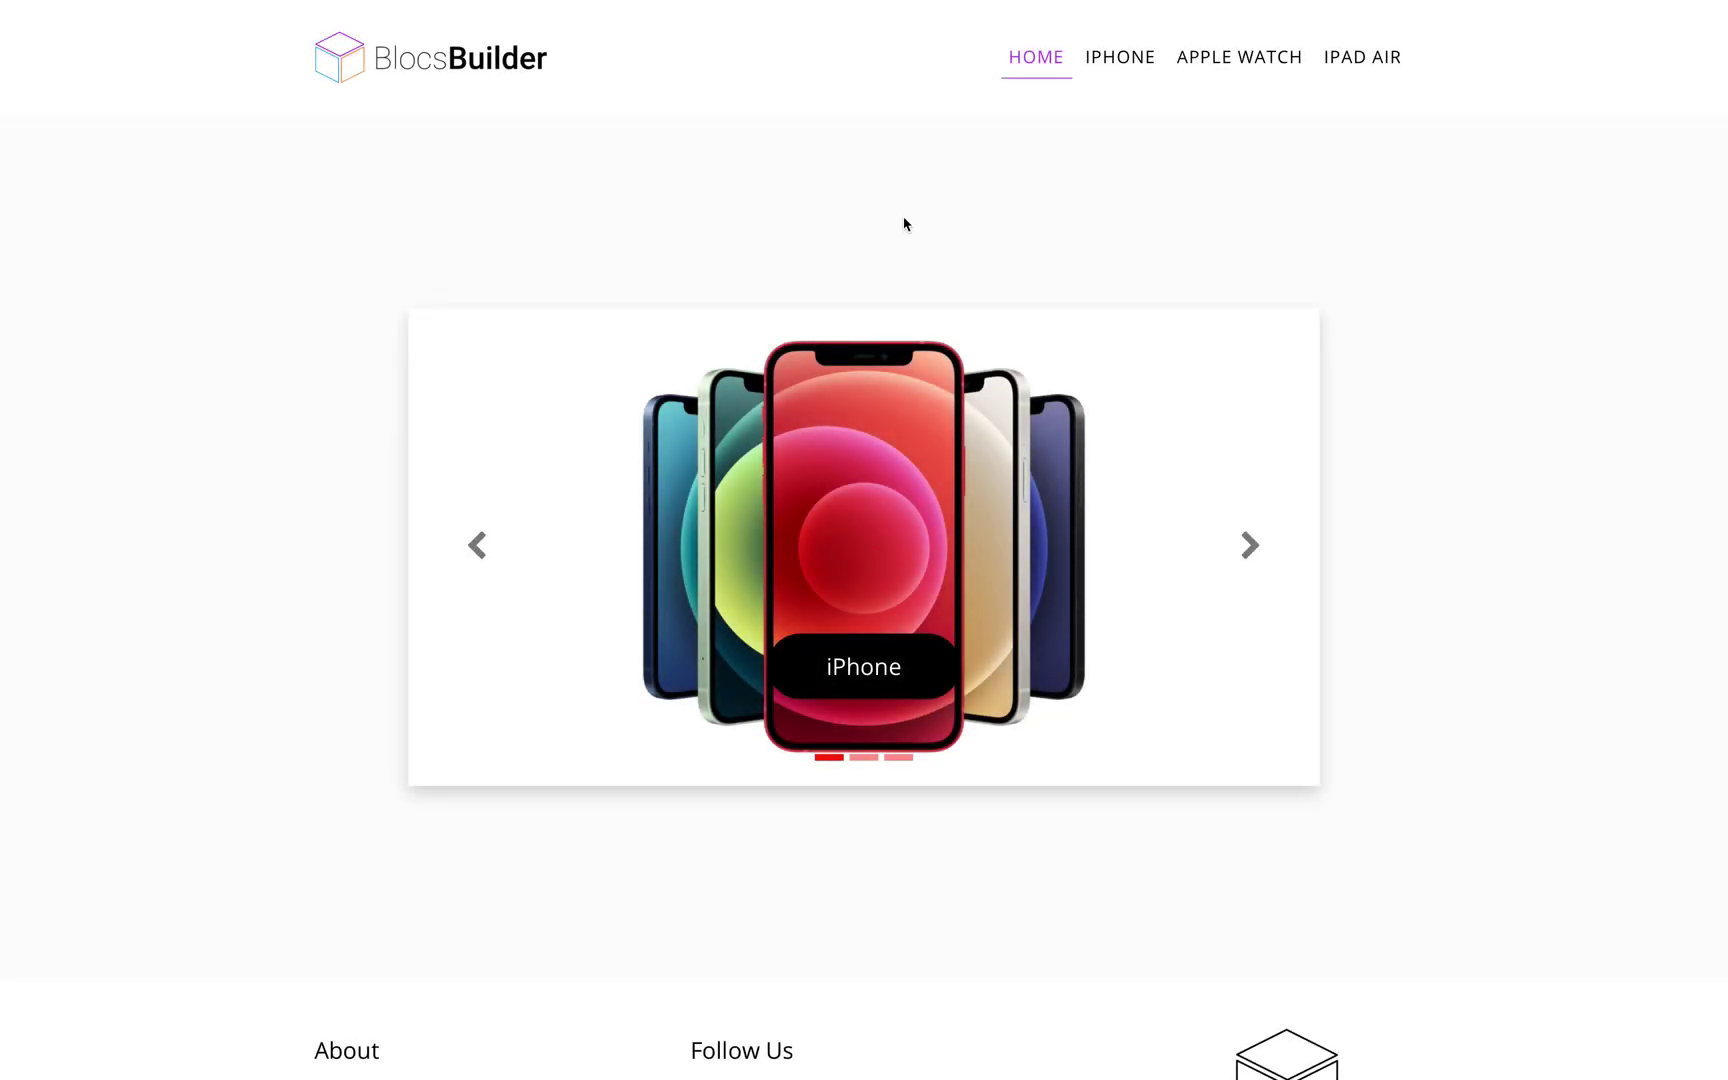